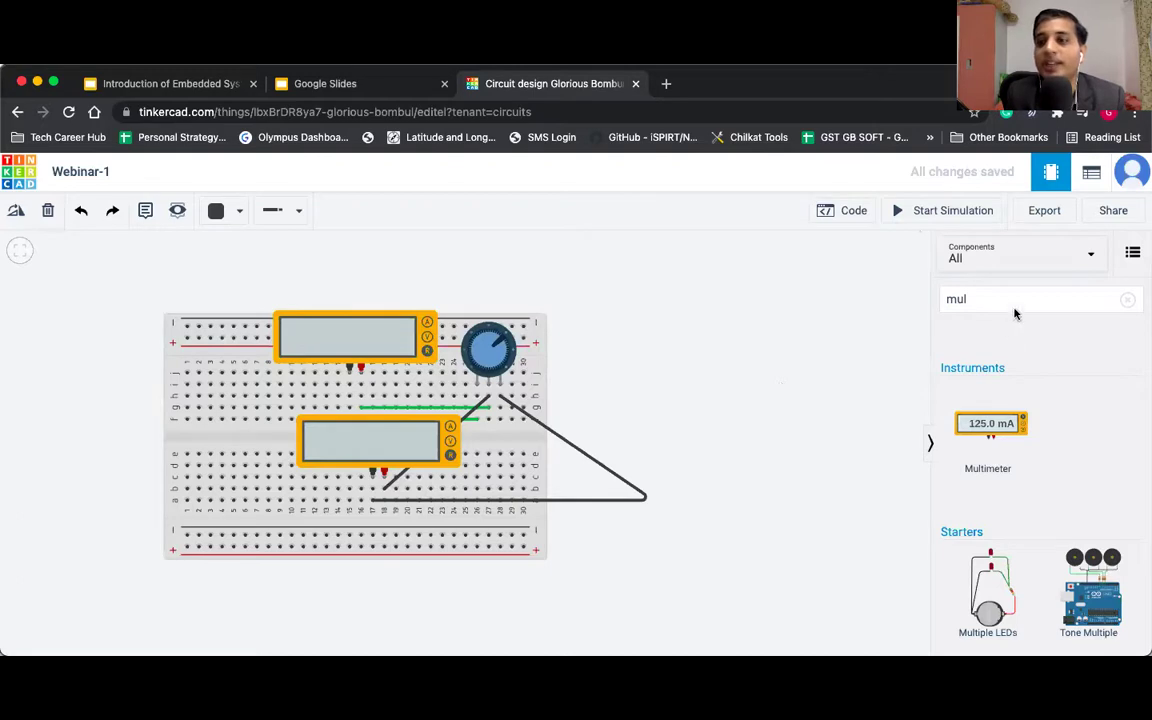
Search the component library for 555 and place the timer chip across the breadboard's centre gap at columns 1 to 4.
click(984, 300)
text(t)
key(BackSpace)
key(BackSpace)
key(BackSpace)
key(BackSpace)
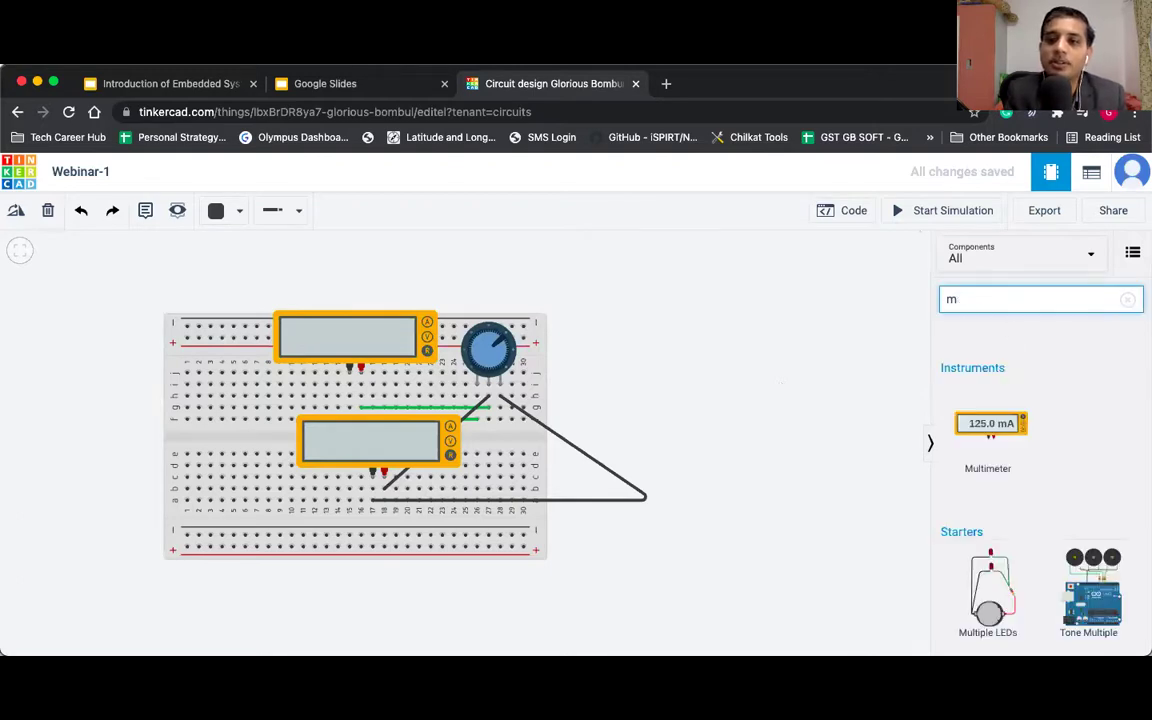
text(555)
click(848, 396)
drag(970, 437, 228, 437)
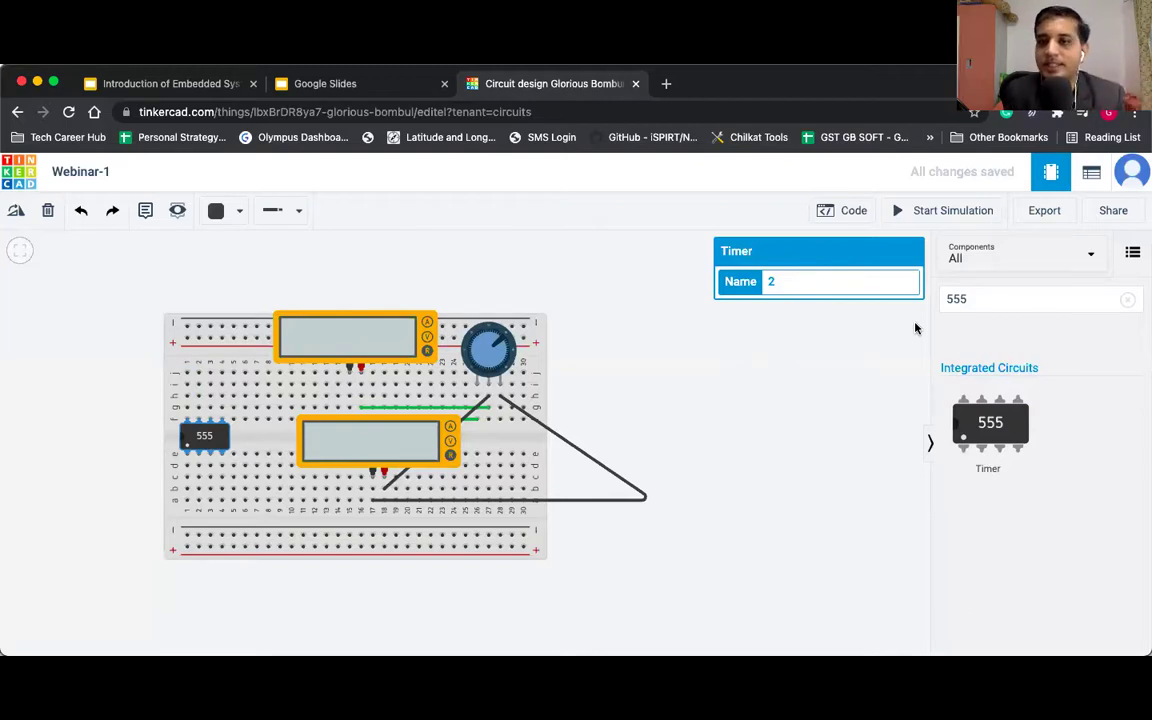
click(866, 352)
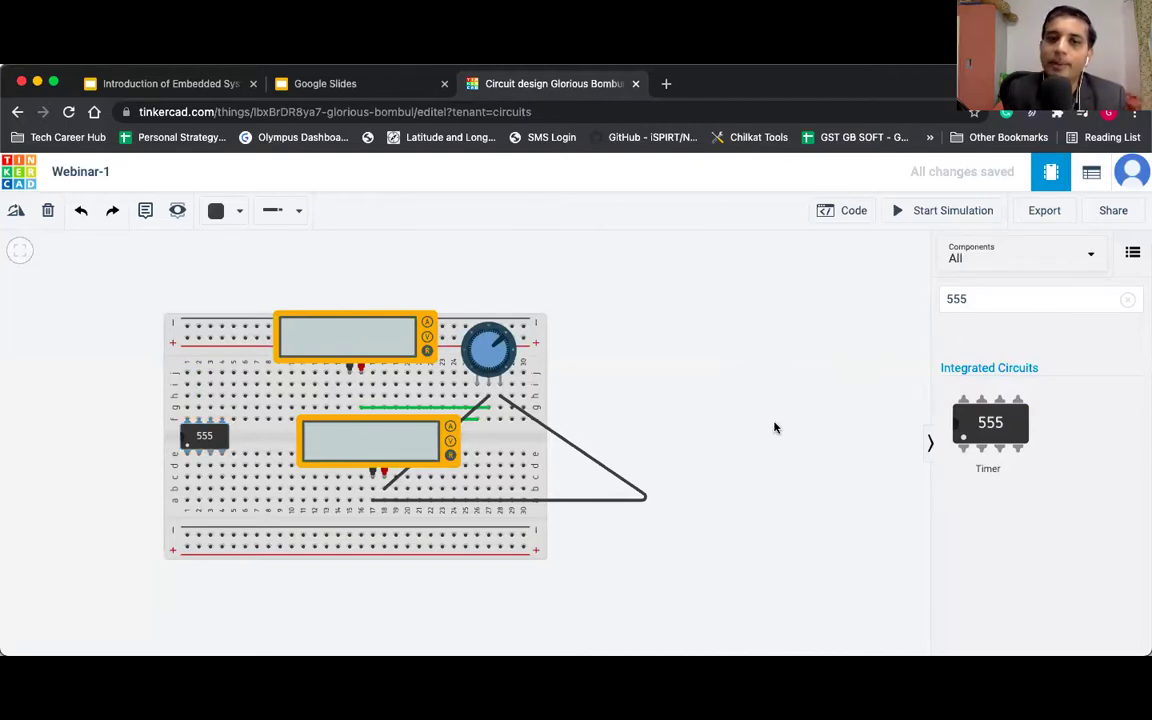
Clear the workspace by deleting the breadboard, both multimeters, the potentiometer and the 555 timer.
click(210, 355)
key(Delete)
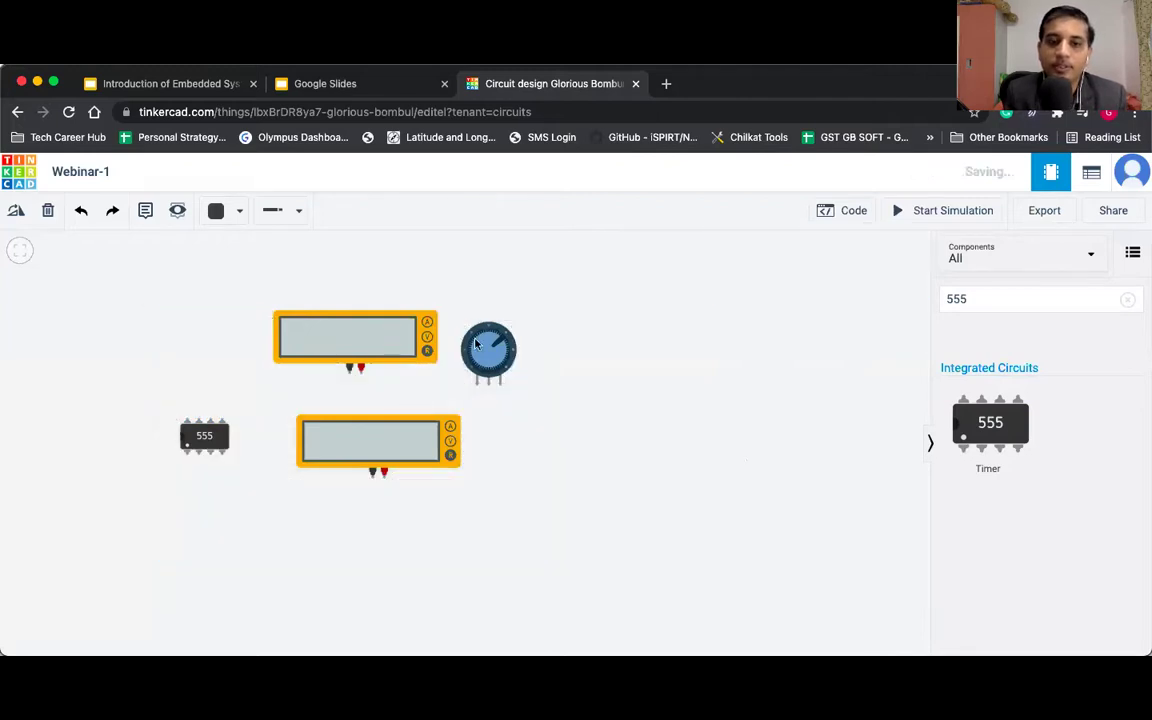
click(367, 333)
key(Delete)
click(366, 458)
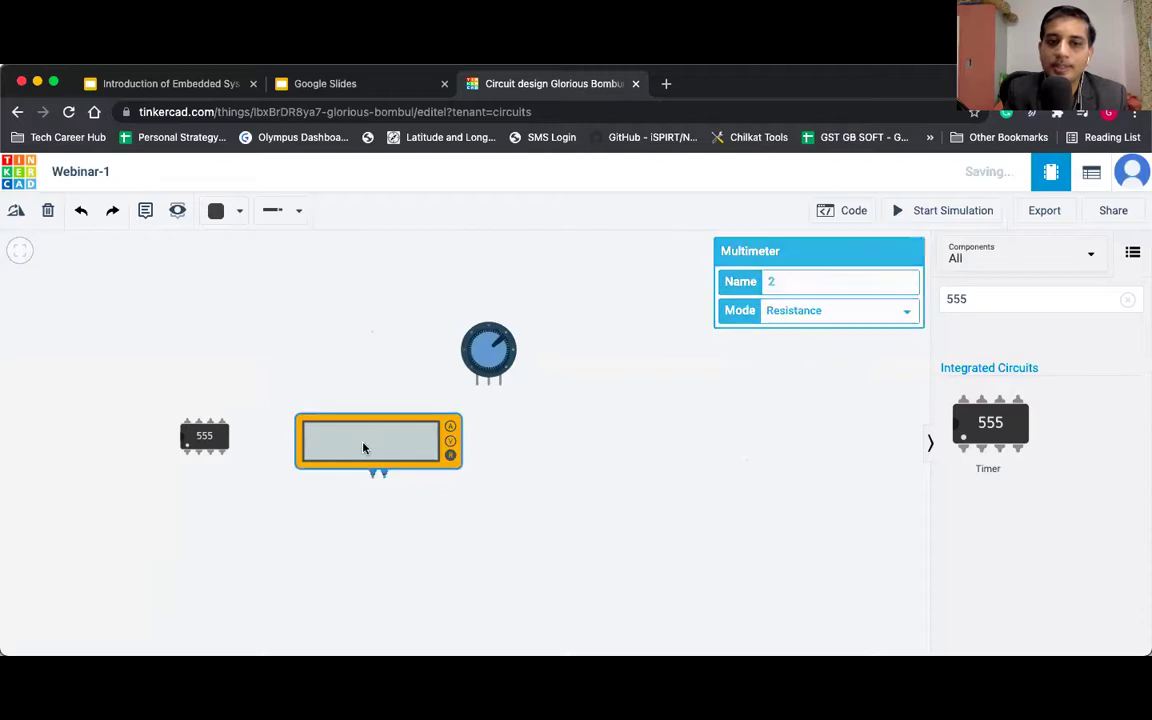
key(Delete)
click(488, 350)
key(Delete)
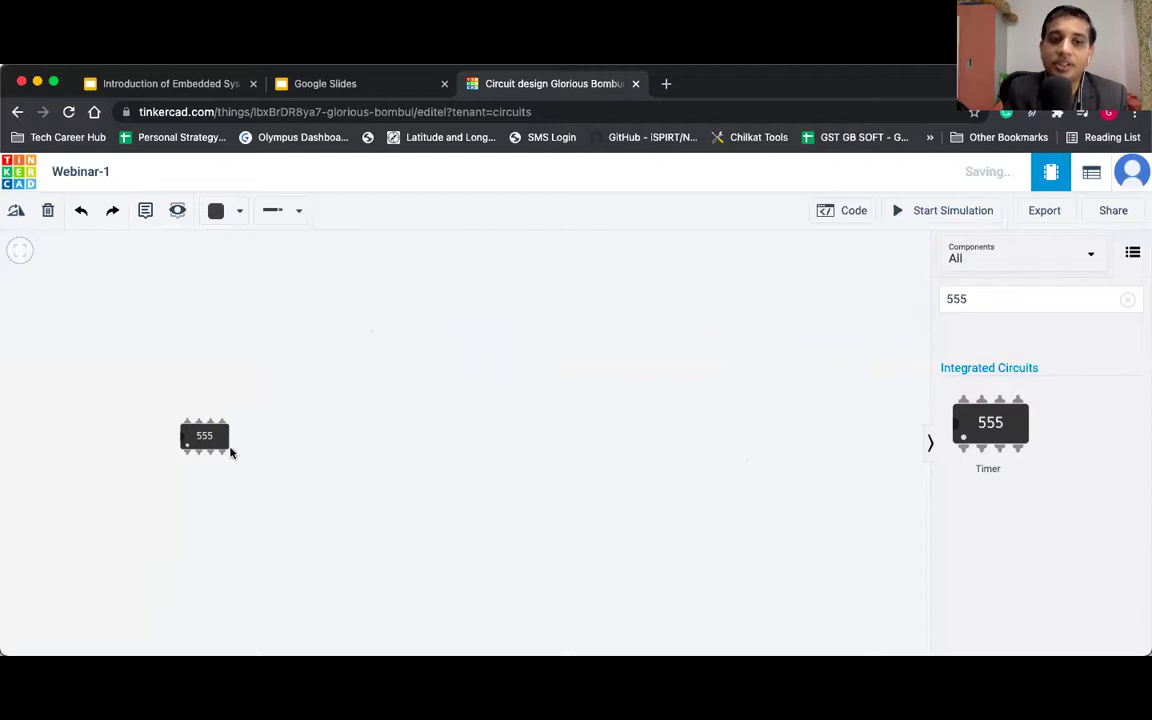
click(205, 432)
key(Delete)
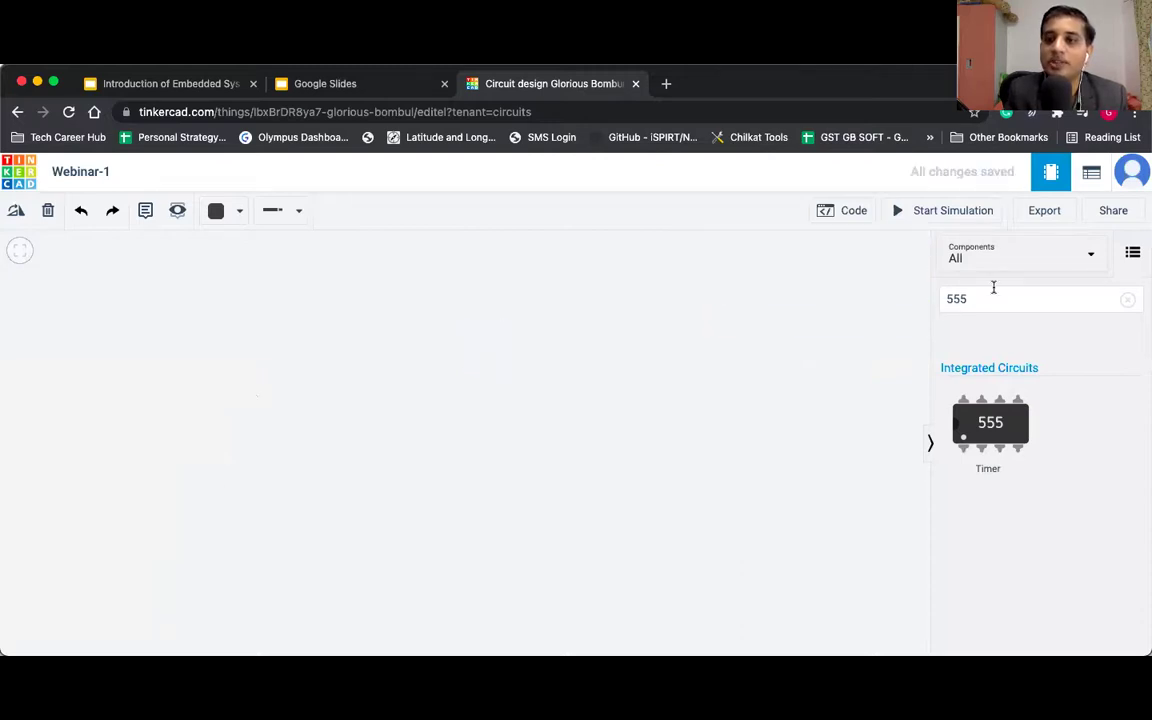
Search the components for "ardui" and place an Arduino Uno R3 in the empty workspace.
click(982, 303)
key(BackSpace)
key(BackSpace)
key(BackSpace)
text(a)
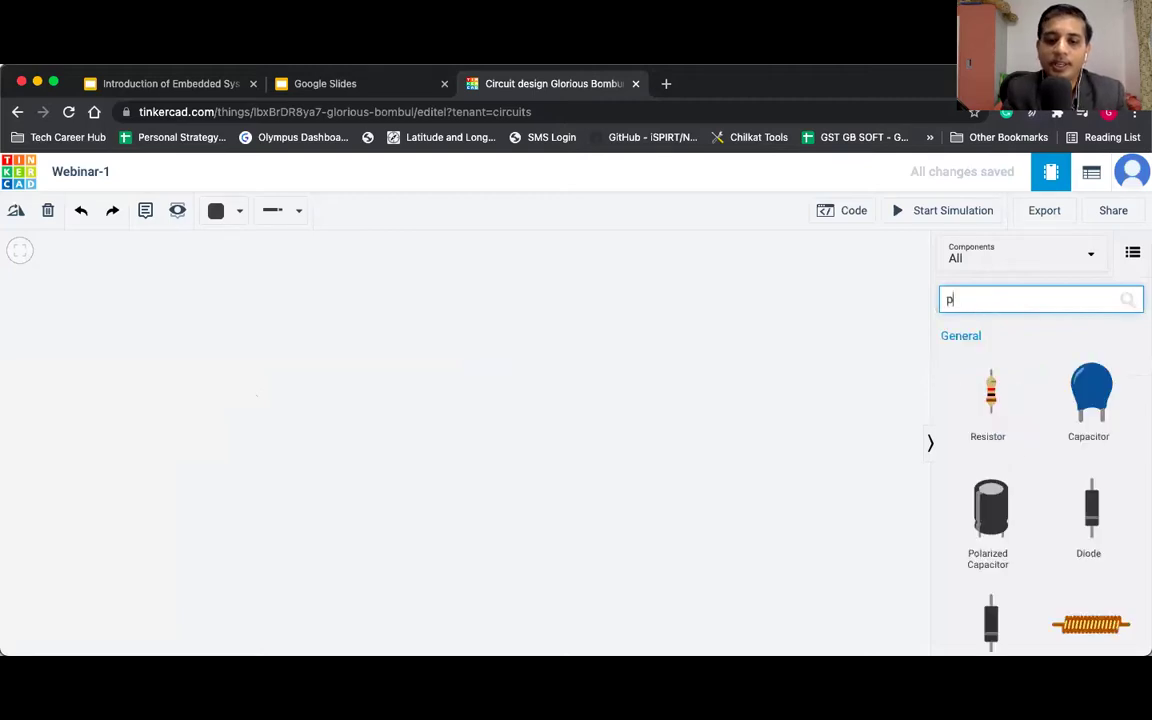
text(rdui)
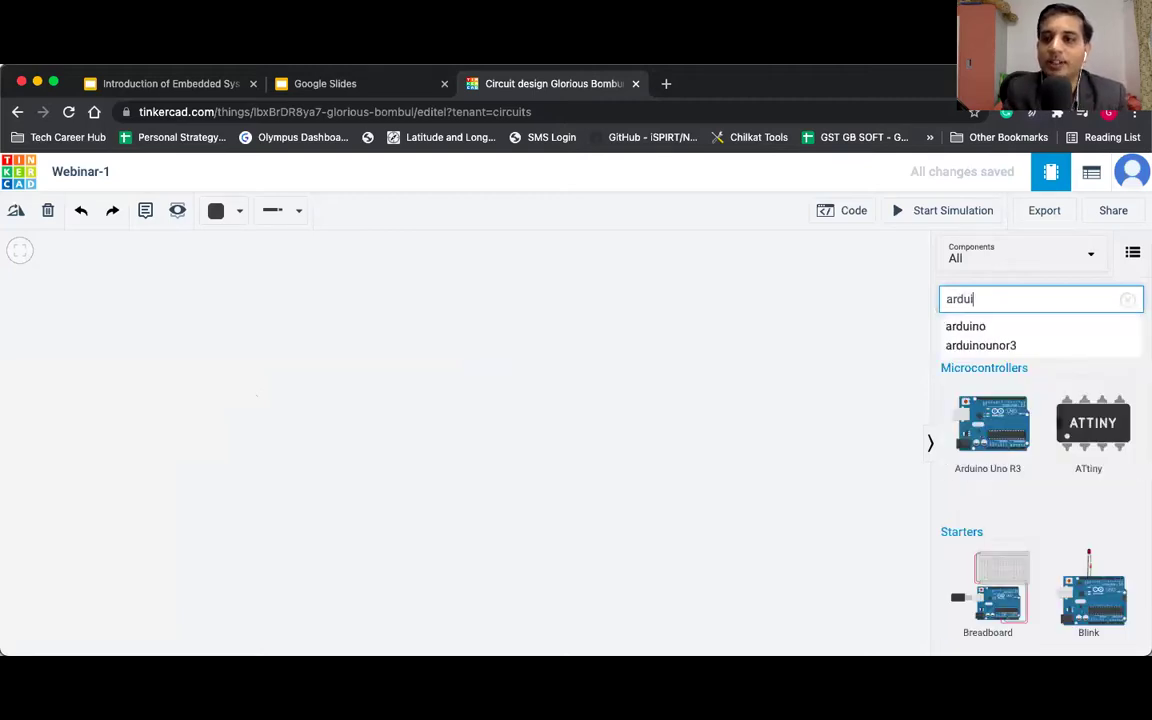
click(813, 355)
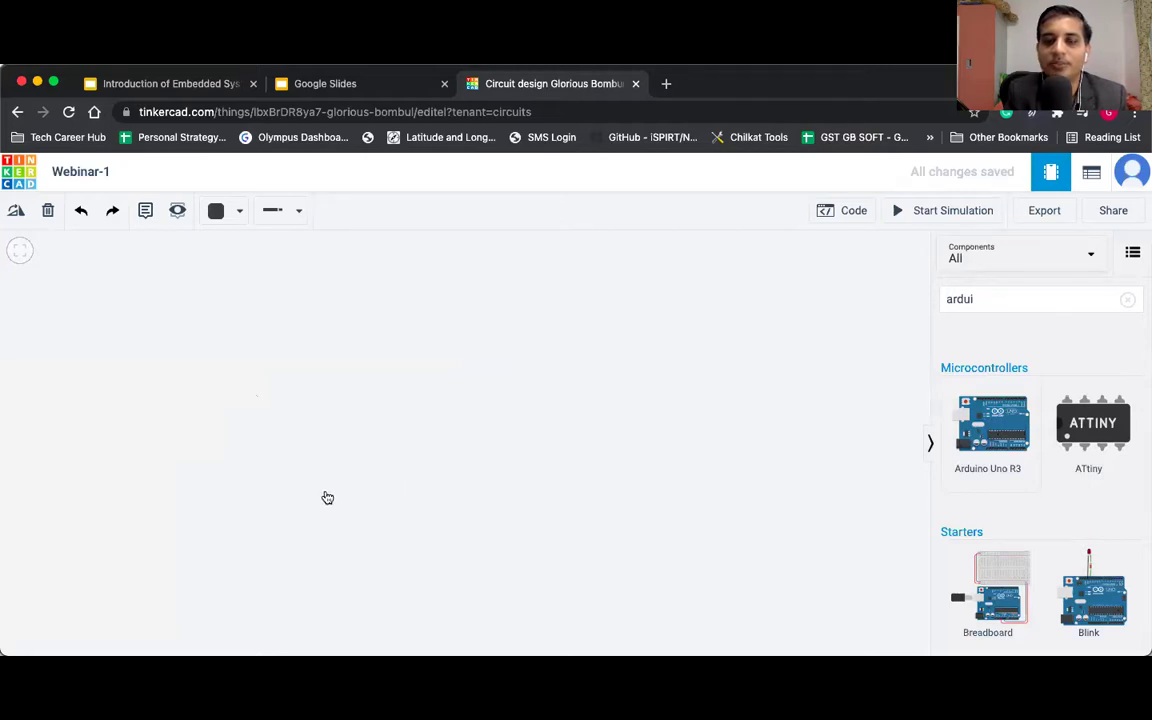
drag(327, 497, 325, 495)
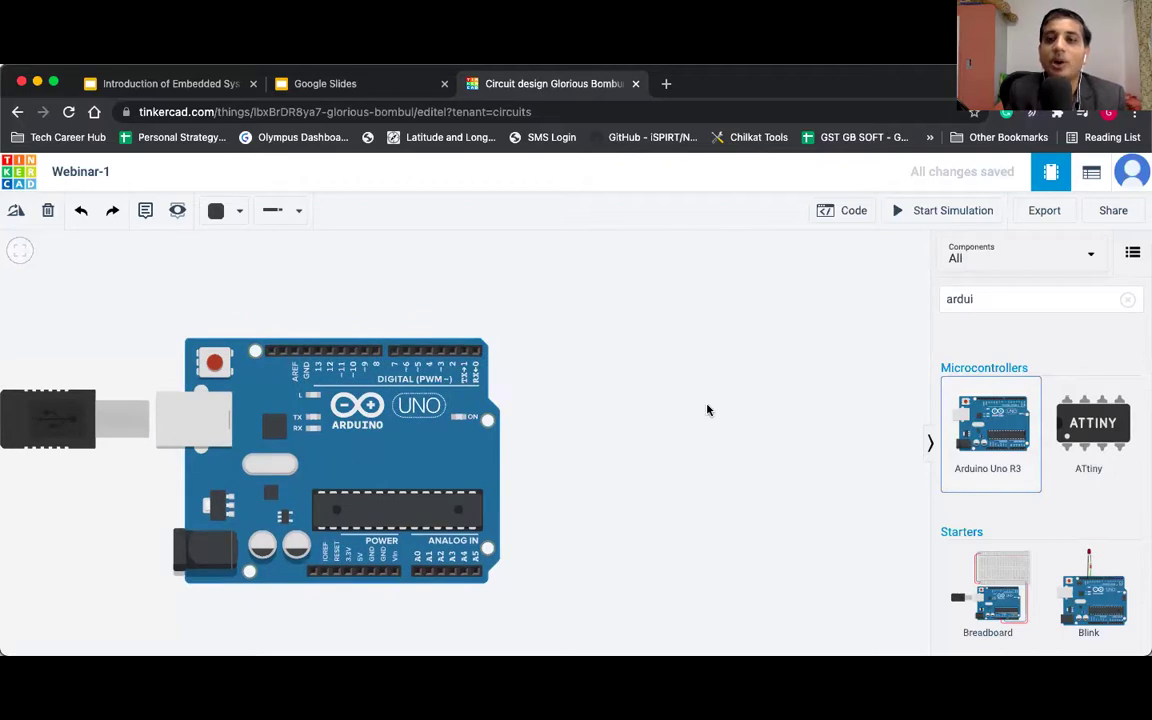
Search the components for "led" and place a red LED above and beside the Arduino board.
click(991, 290)
double_click(1003, 293)
click(922, 296)
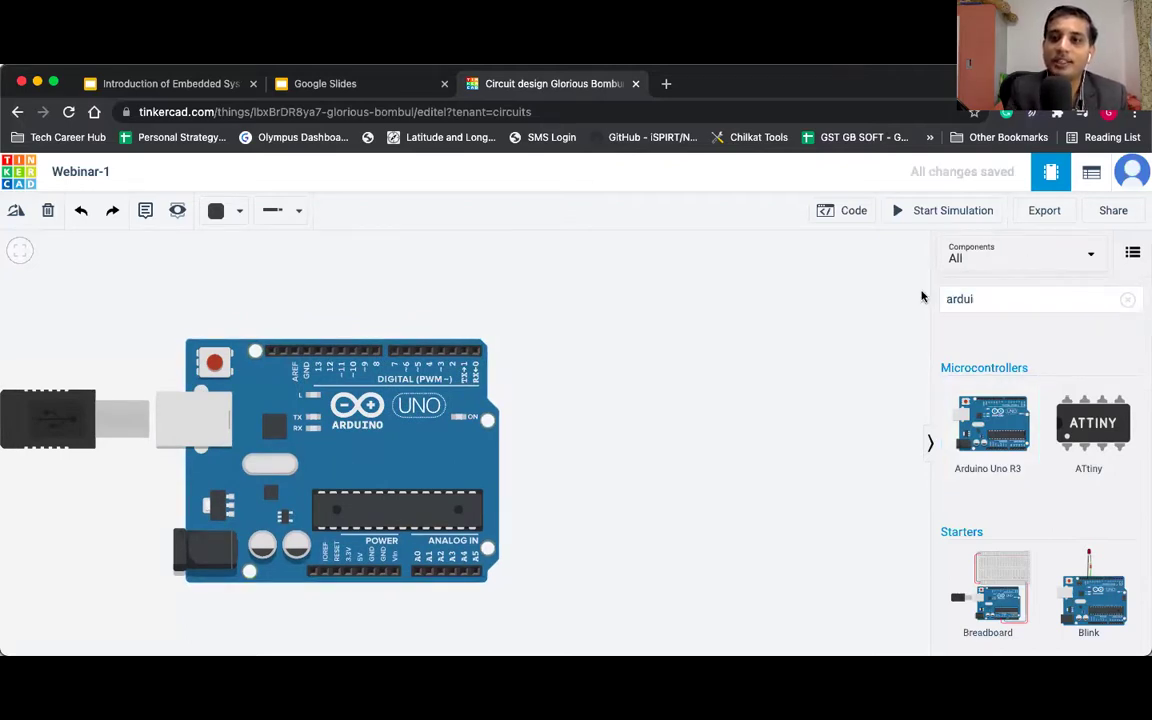
click(996, 298)
key(BackSpace)
key(BackSpace)
key(BackSpace)
key(BackSpace)
key(BackSpace)
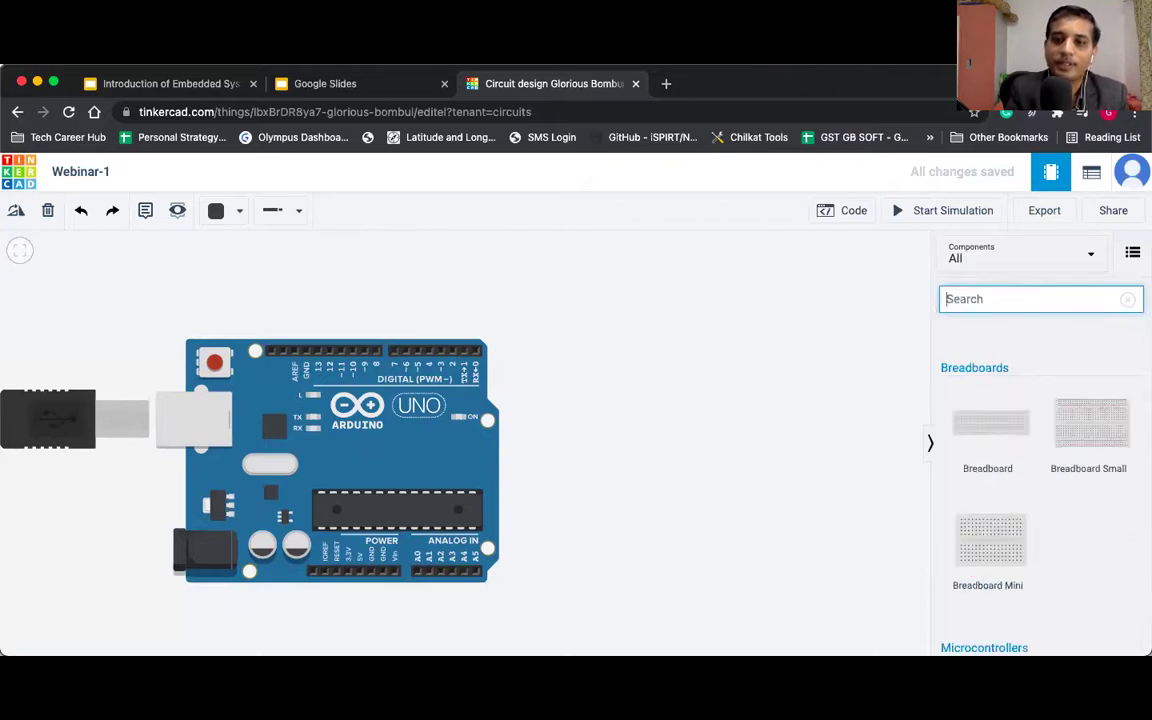
text(led)
drag(989, 420, 650, 300)
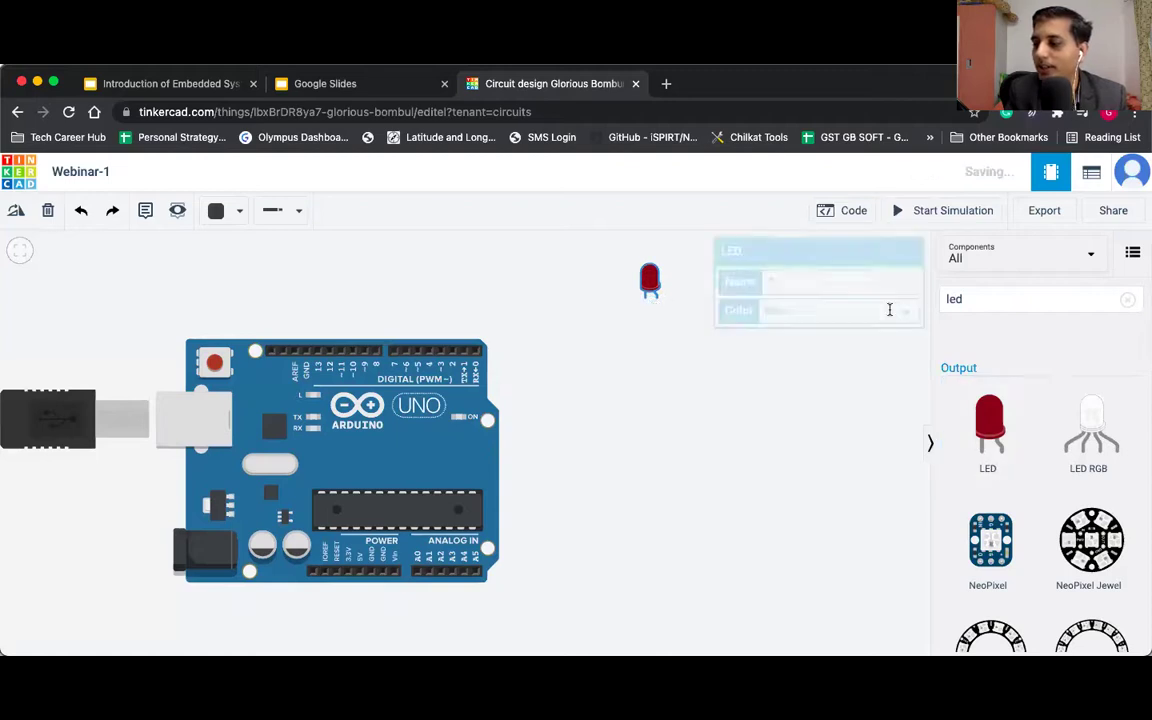
click(767, 457)
Search the components for "re" and place a resistor below the LED.
click(981, 303)
key(BackSpace)
key(BackSpace)
key(BackSpace)
text(re)
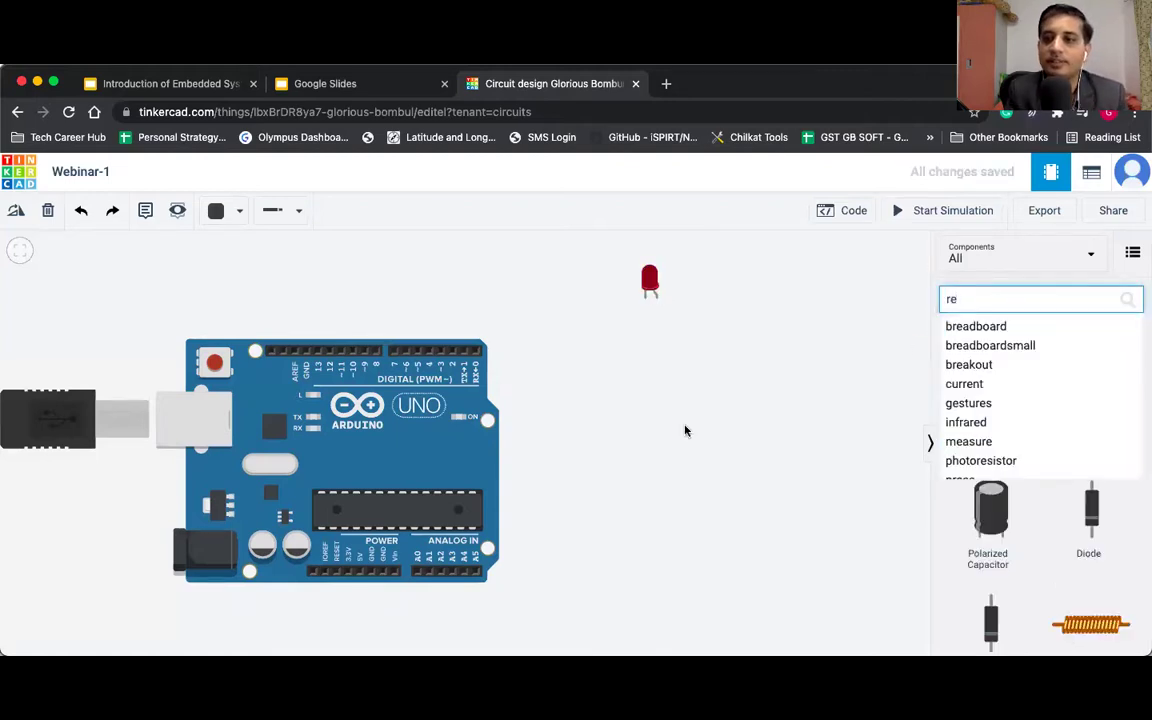
drag(988, 400, 642, 345)
Place the resistor on the Arduino's GND pin with the LED above it, and wire the LED's cathode to the resistor's upper lead.
drag(649, 282, 333, 262)
drag(643, 336, 316, 328)
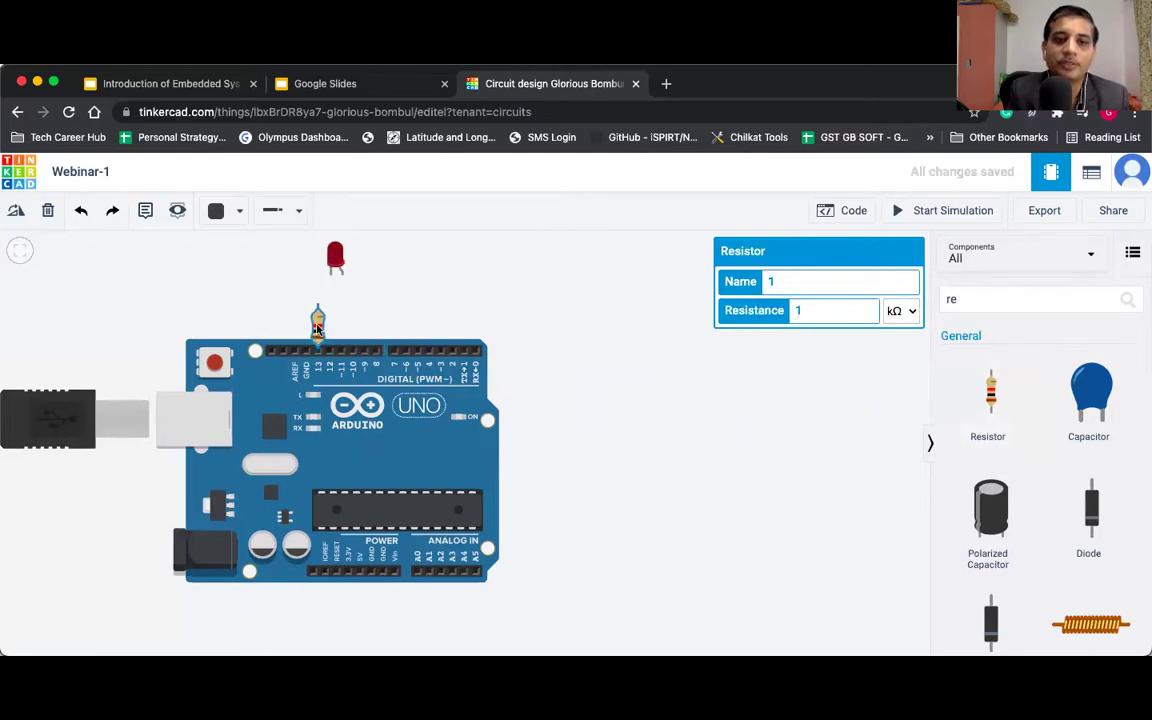
drag(335, 258, 319, 285)
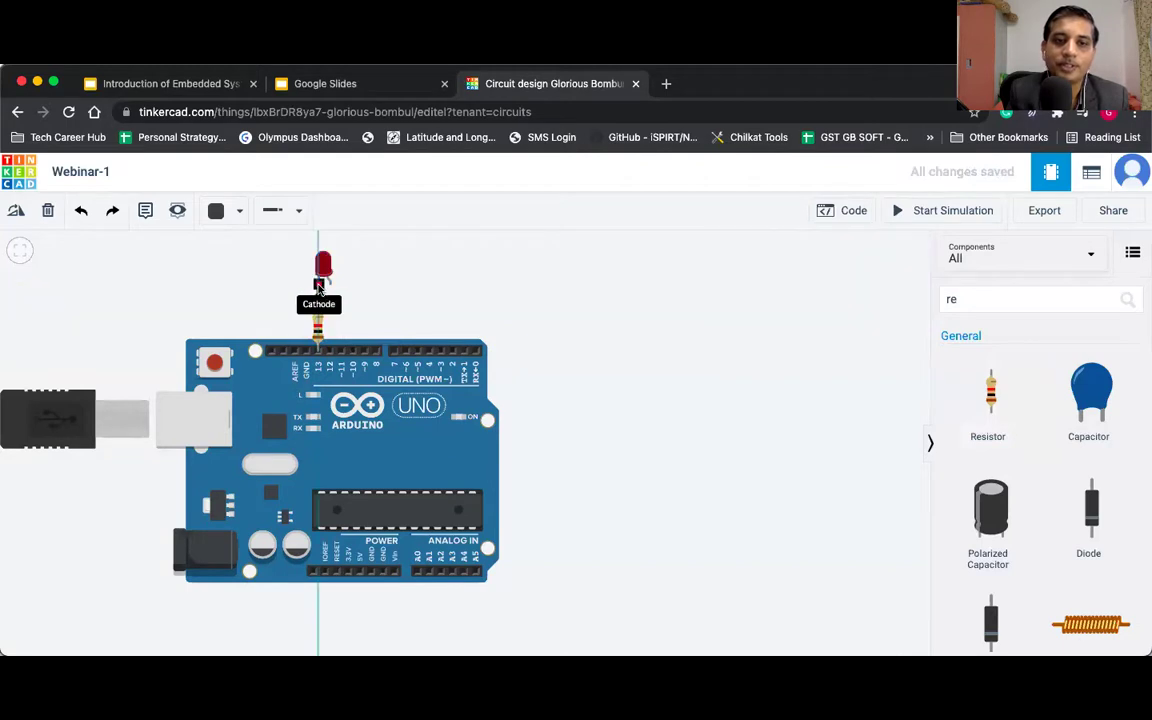
click(330, 286)
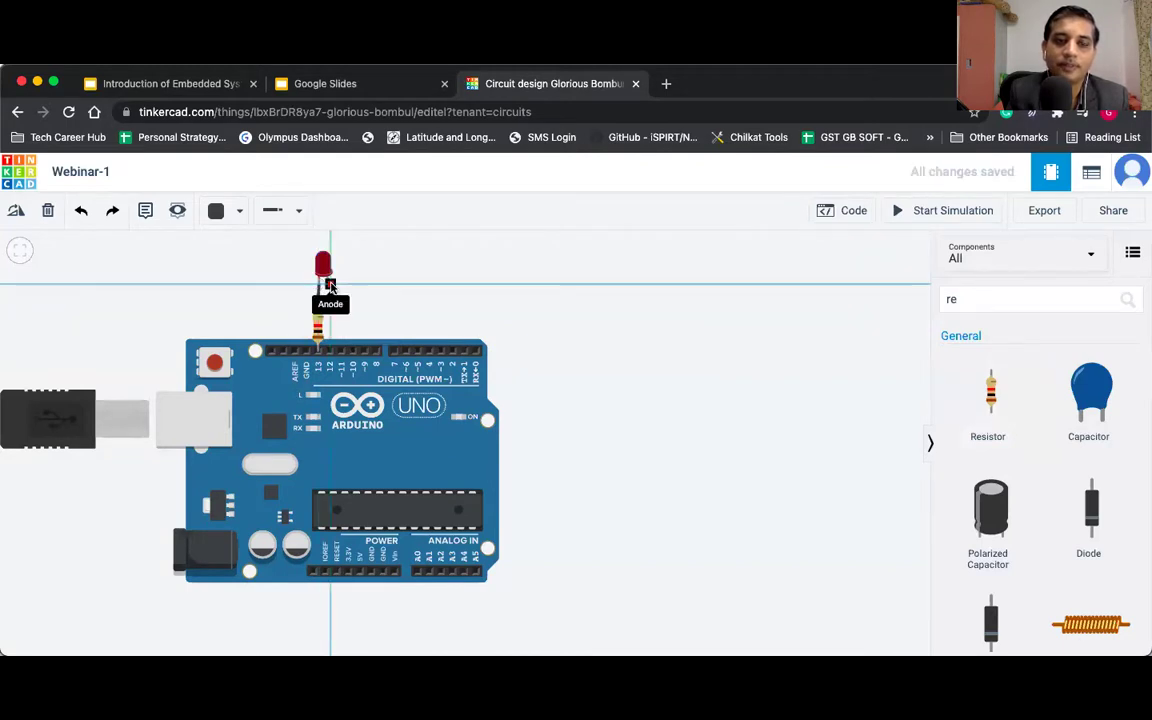
key(Escape)
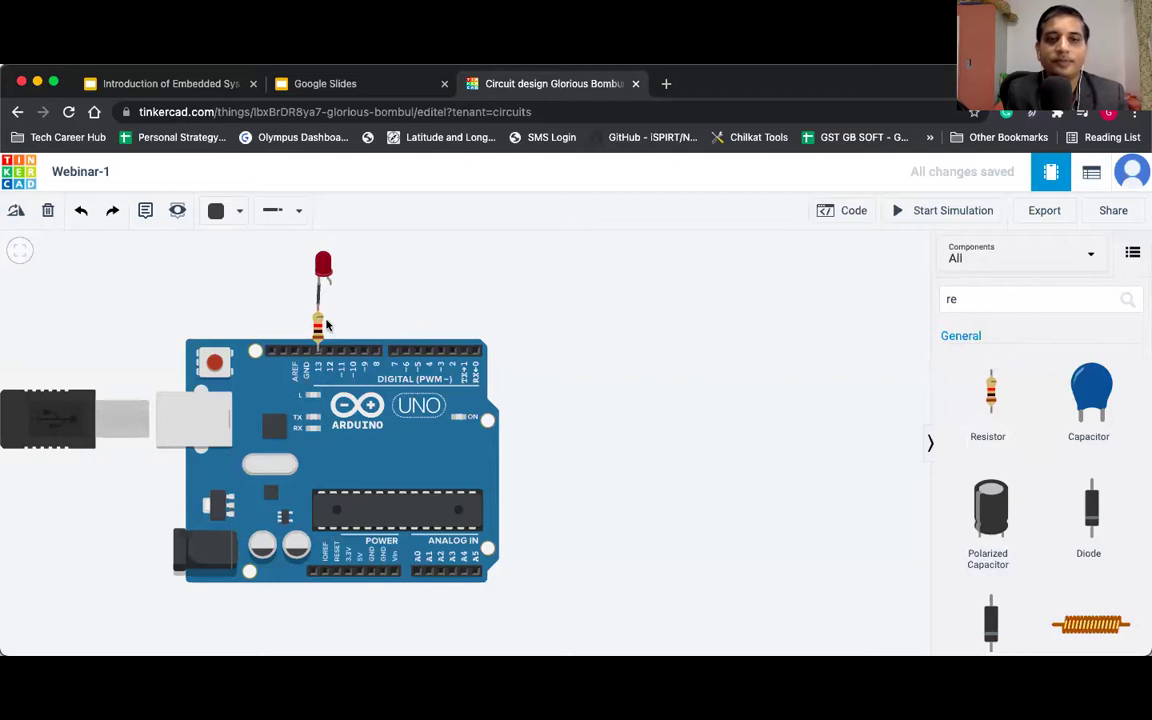
drag(329, 324, 317, 324)
drag(321, 268, 309, 270)
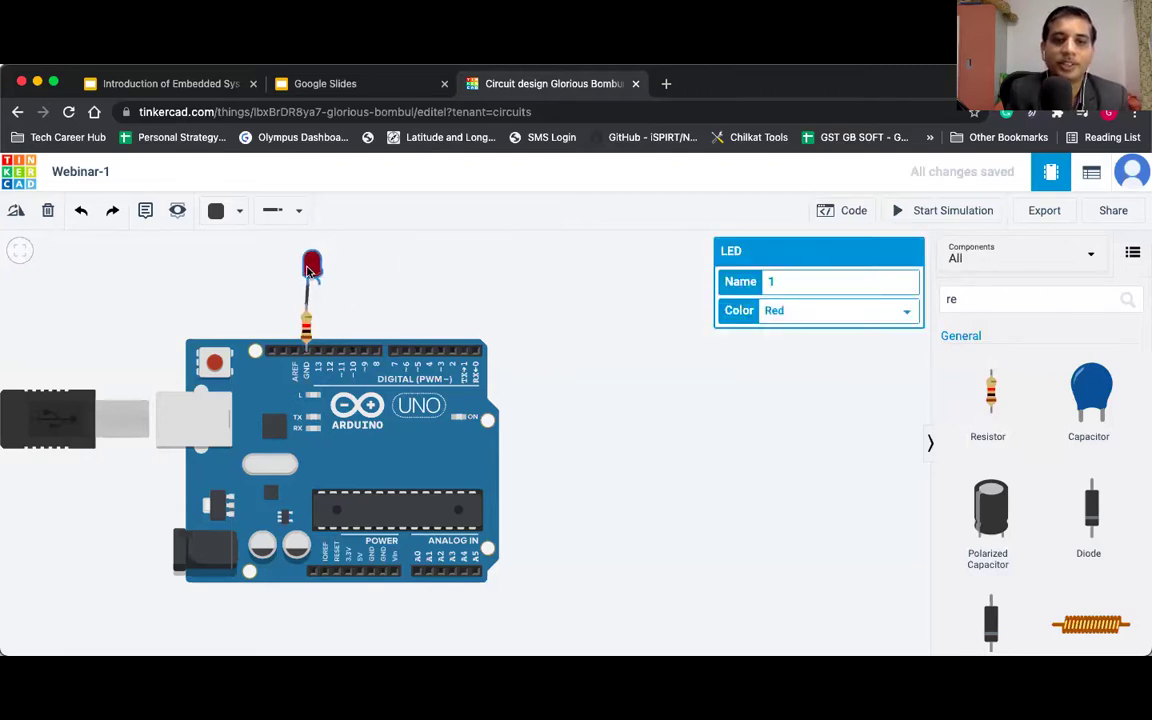
Wire the LED's anode to Arduino pin 13 and colour that wire red.
click(318, 290)
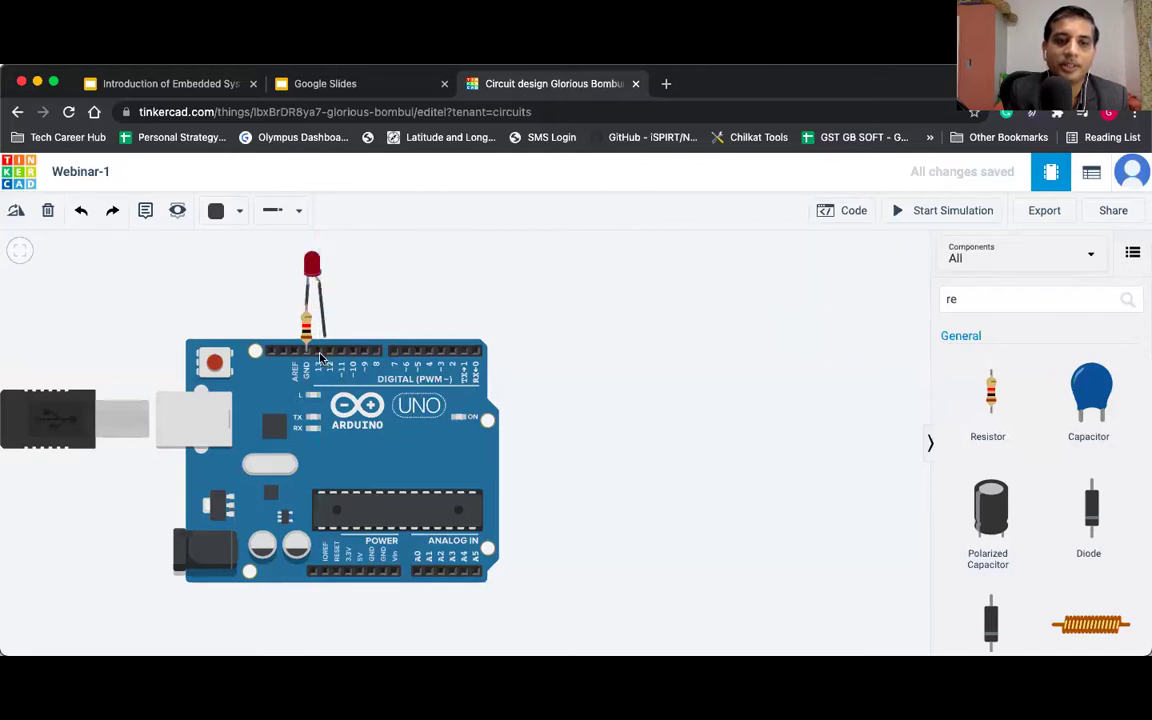
click(318, 351)
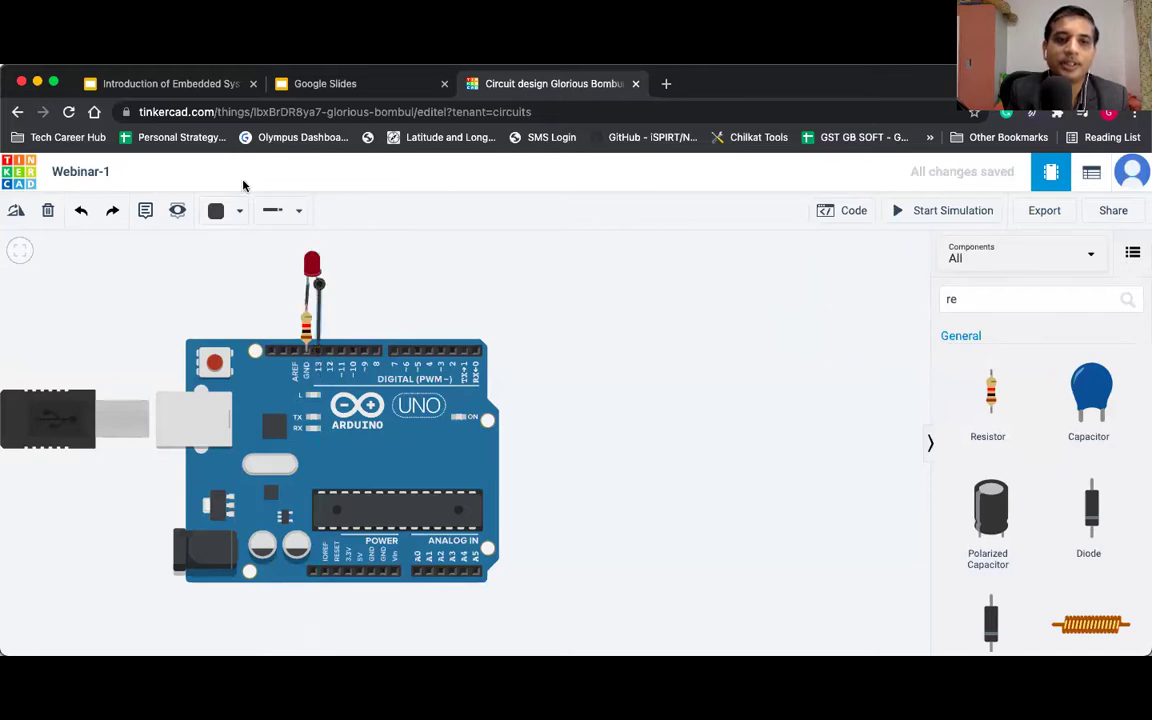
click(216, 211)
click(241, 291)
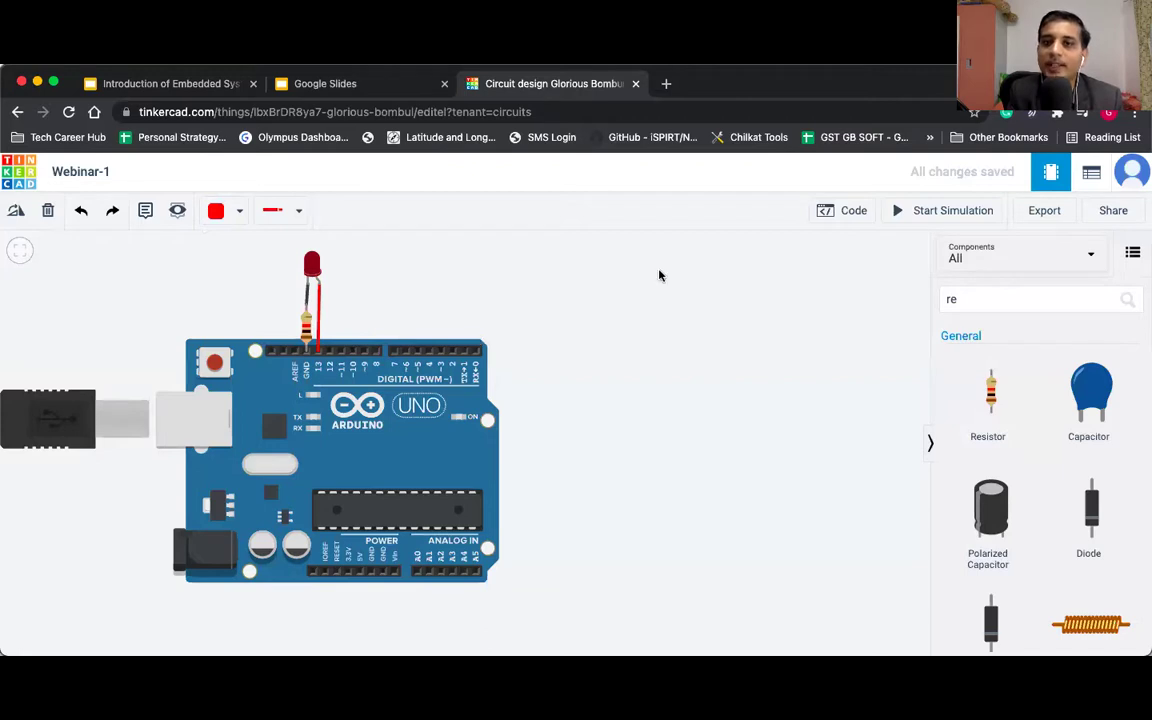
Open the Arduino's code editor and switch it from Blocks to Text mode.
click(847, 215)
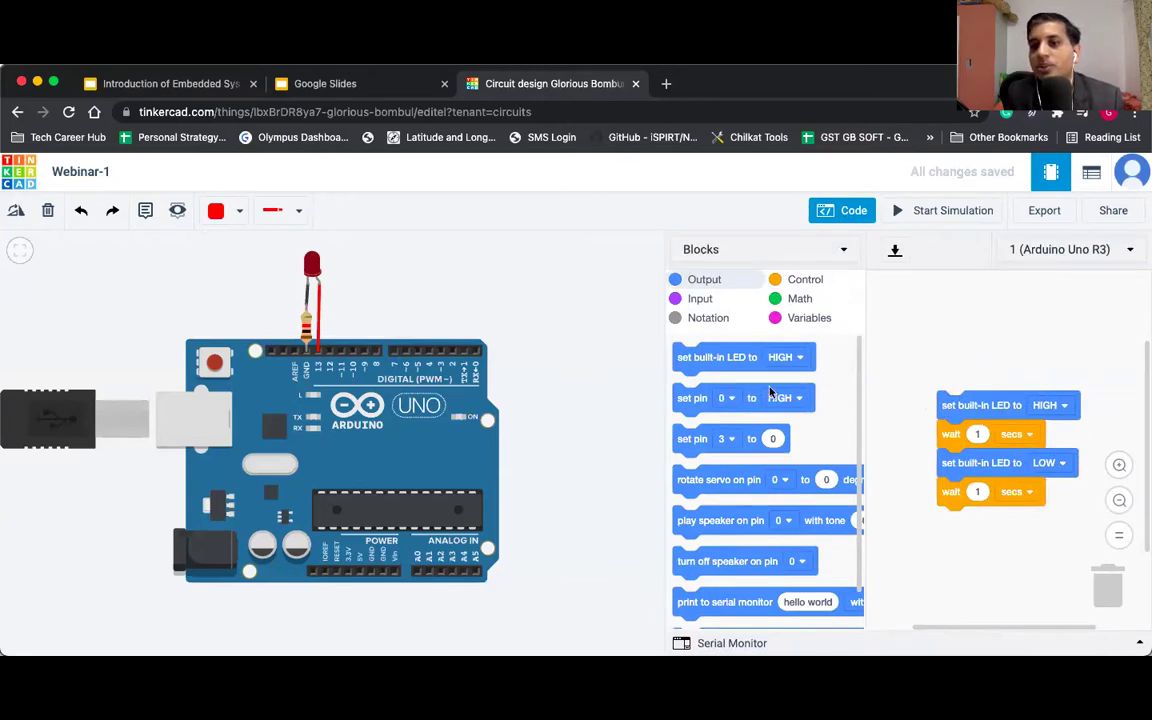
mouse_move(735, 358)
mouse_down()
mouse_move(961, 325)
mouse_move(740, 350)
mouse_up()
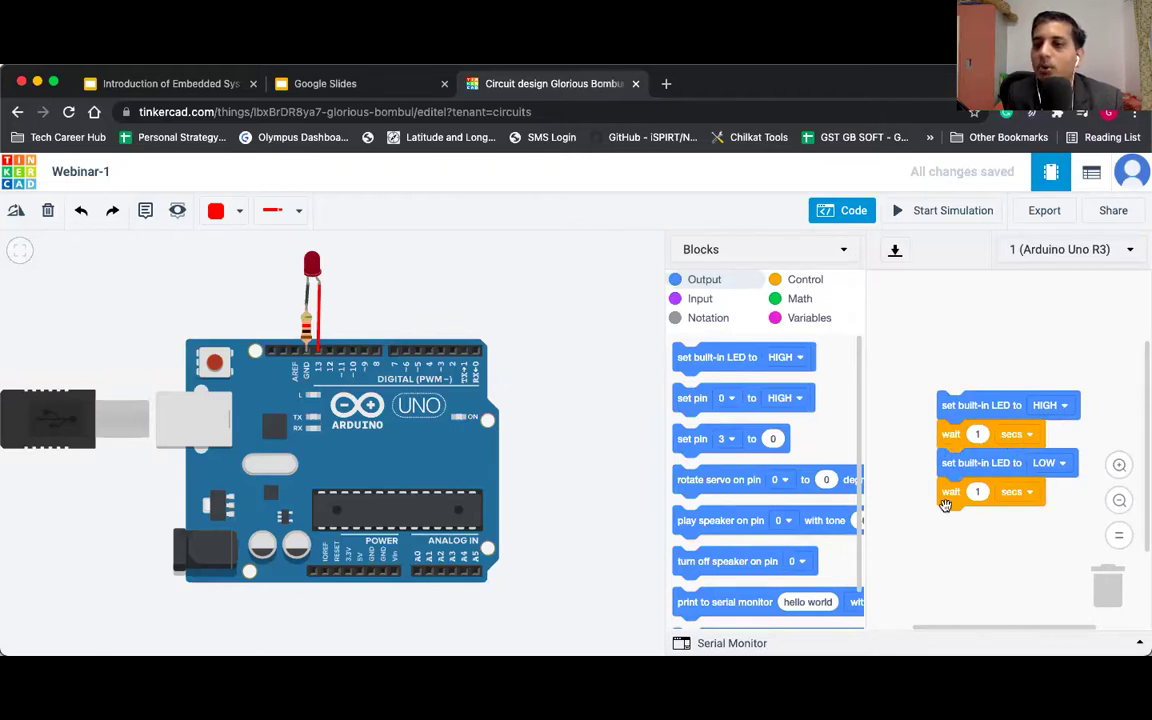
click(758, 249)
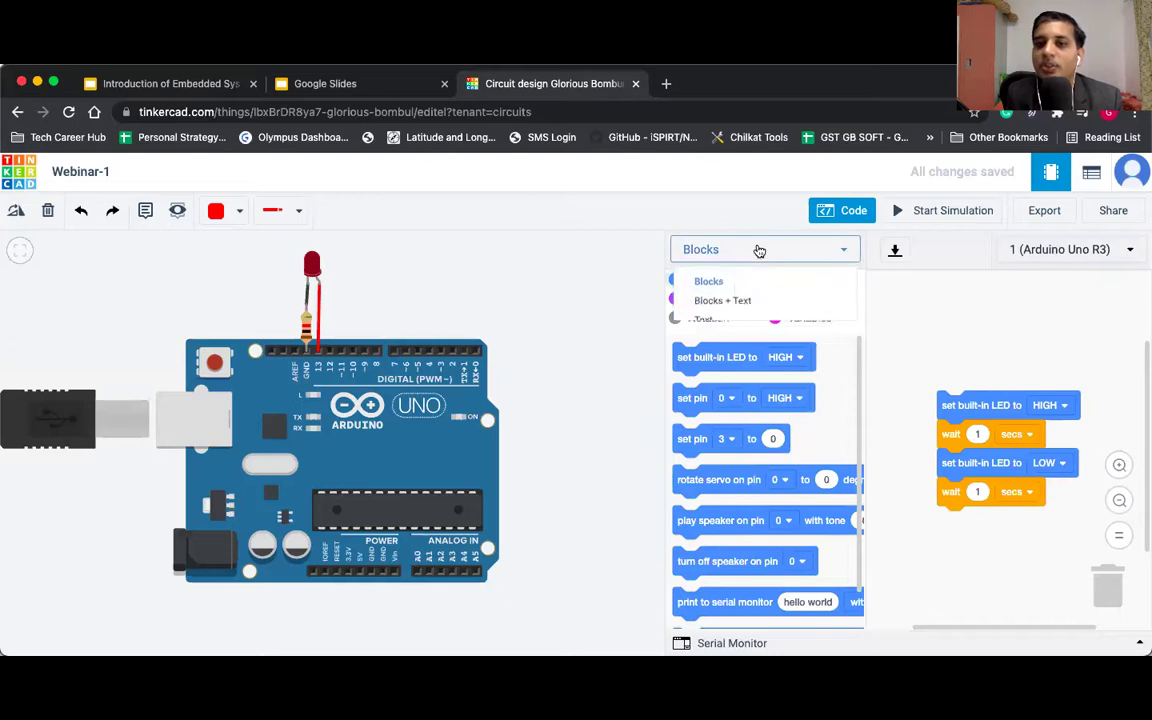
click(722, 318)
click(617, 319)
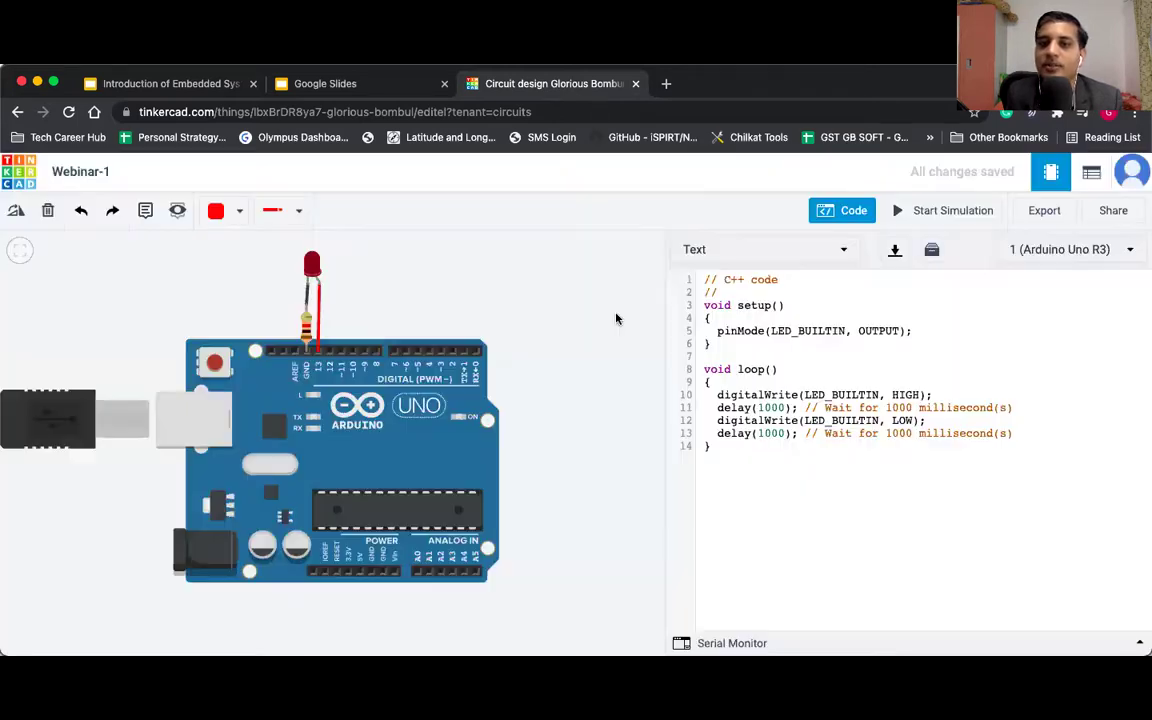
Examine the sketch's setup and loop functions, including the pinMode call, the HIGH and LOW digitalWrite calls and the delays.
drag(781, 481, 686, 278)
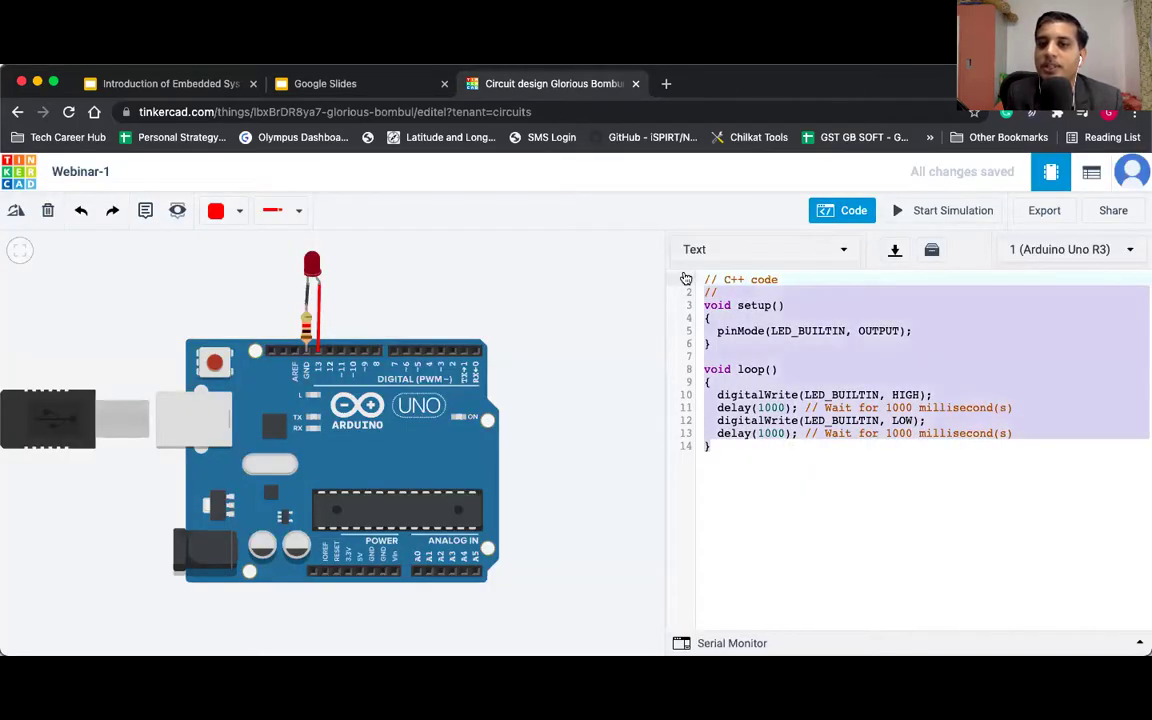
click(797, 394)
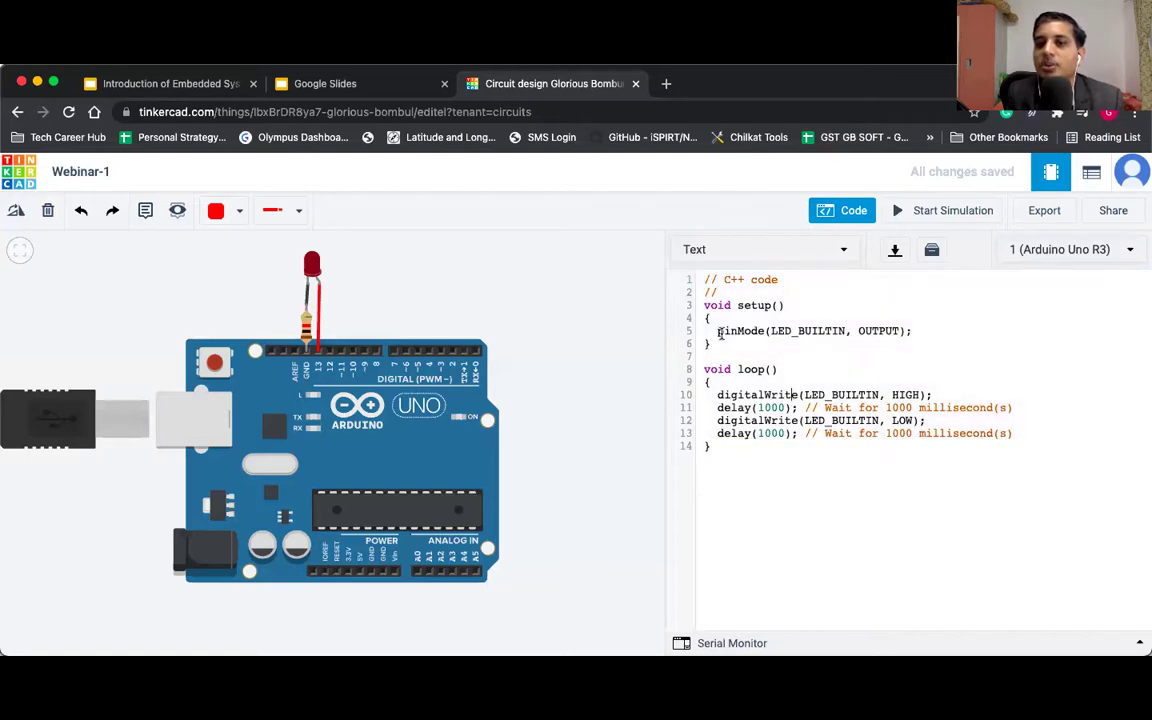
triple_click(840, 331)
triple_click(860, 395)
click(895, 463)
drag(717, 331, 763, 331)
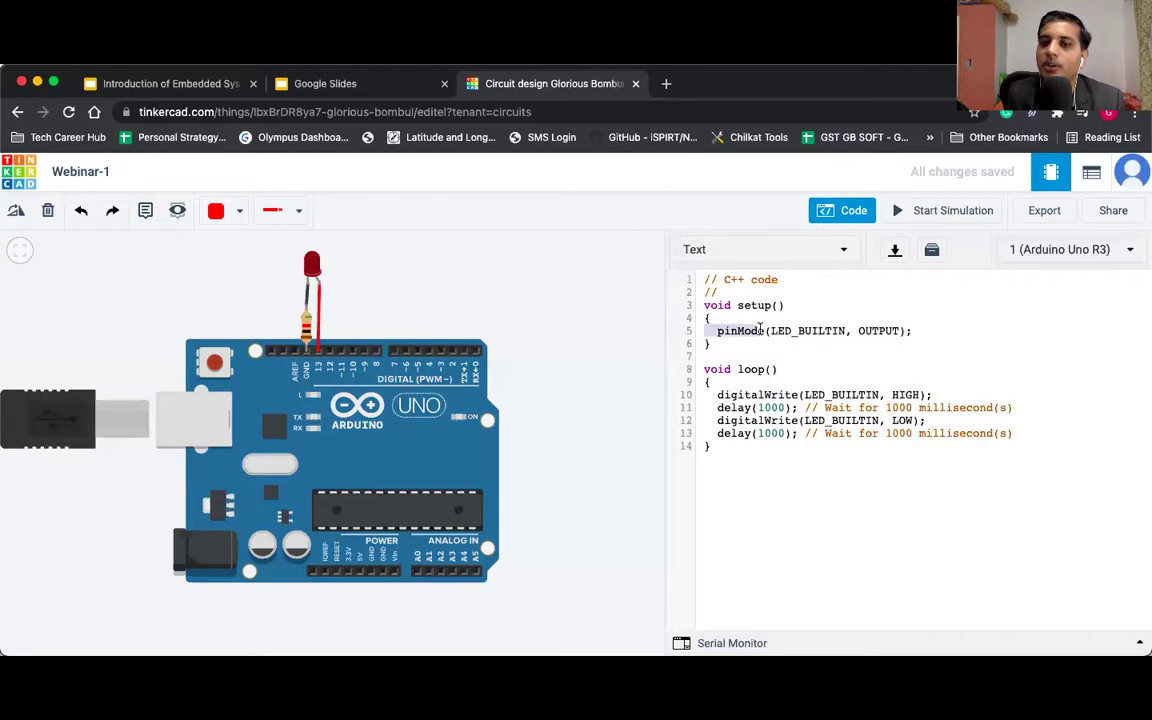
click(643, 388)
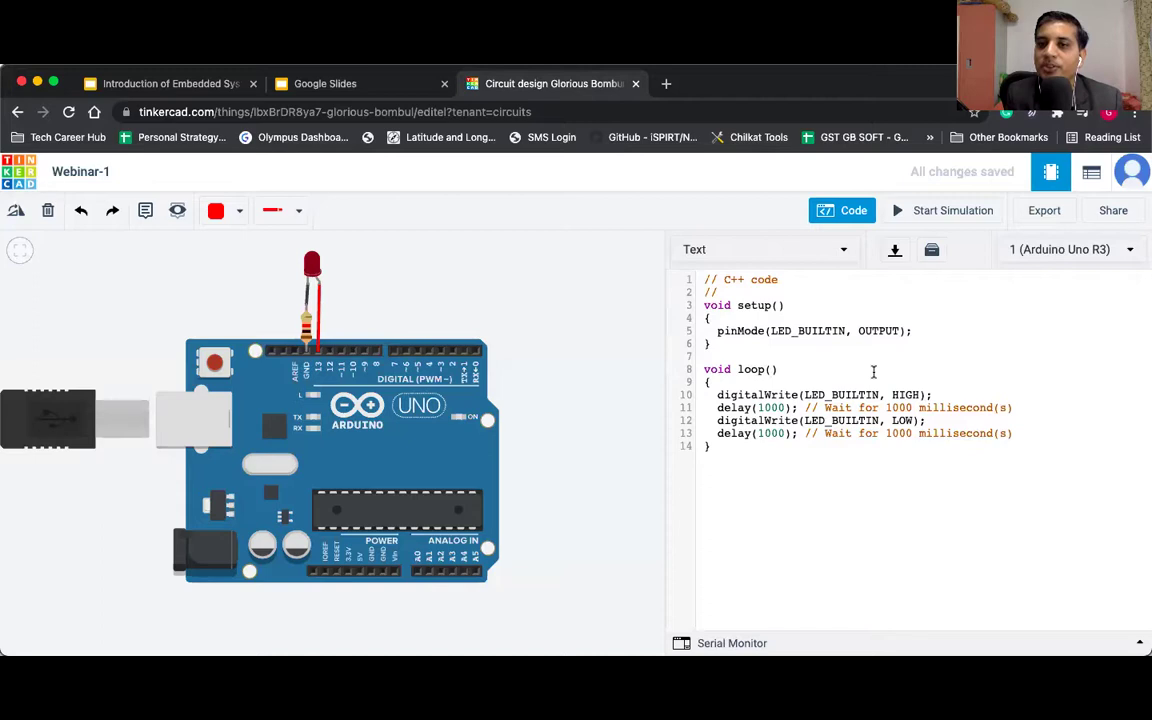
drag(906, 322, 693, 331)
click(711, 382)
drag(710, 393, 951, 397)
drag(716, 422, 911, 421)
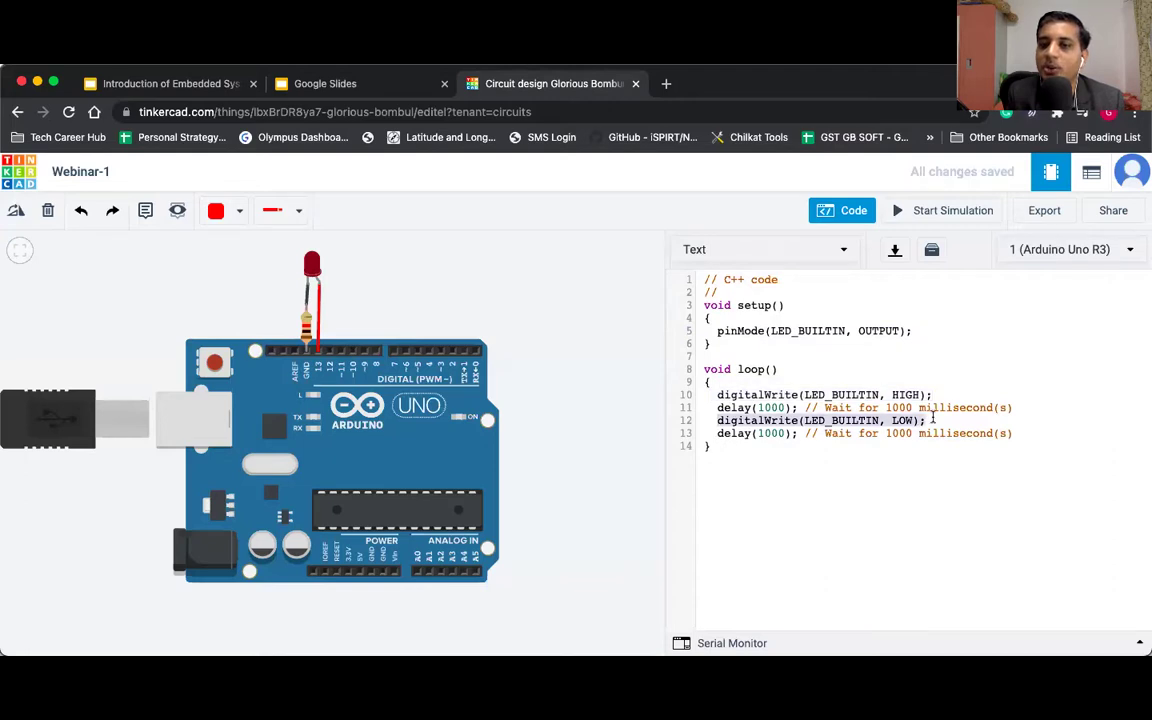
click(879, 473)
drag(714, 408, 792, 407)
drag(716, 433, 697, 303)
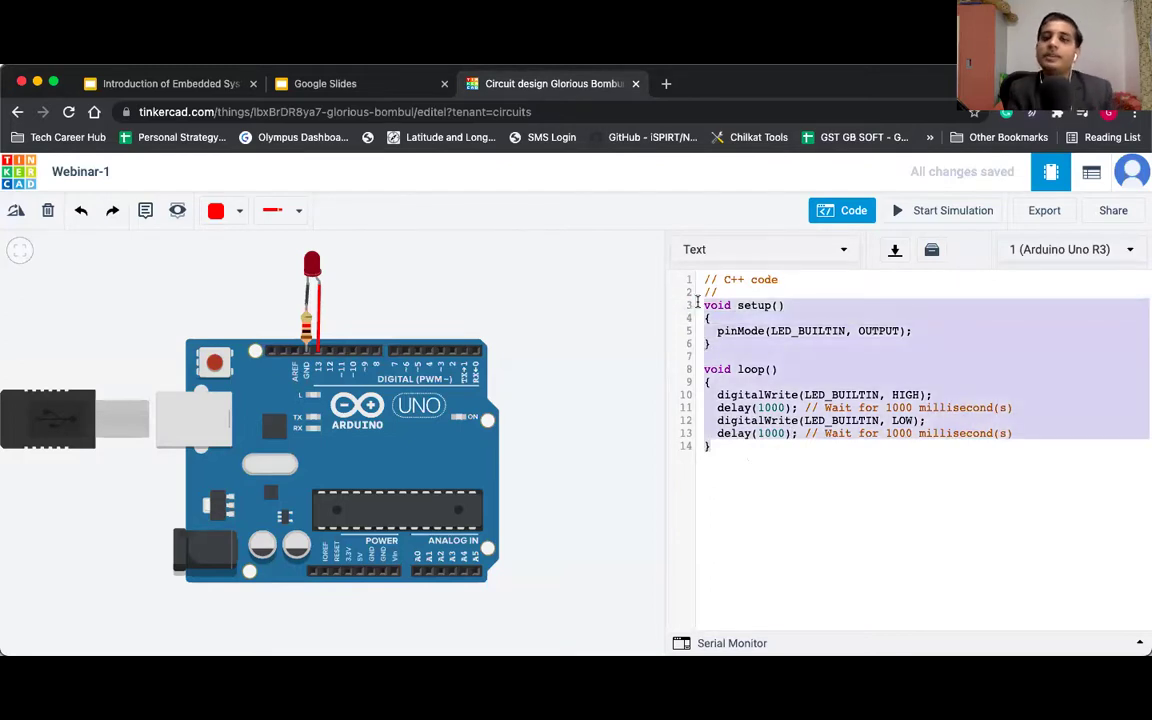
click(815, 469)
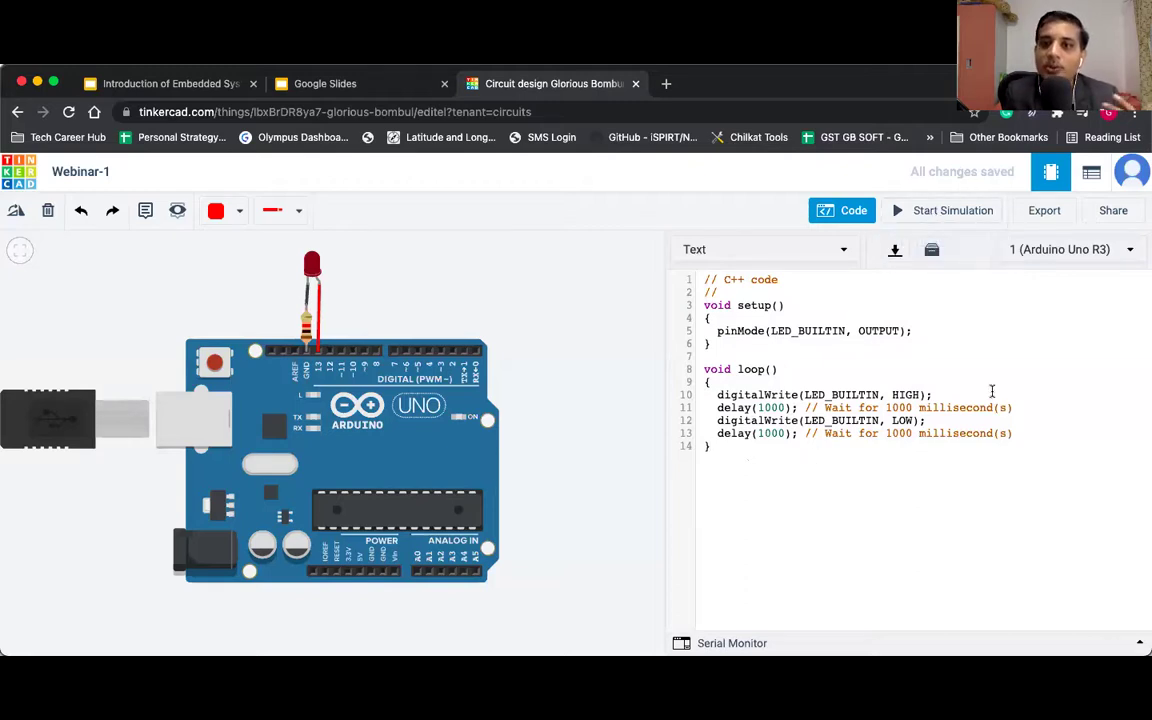
Start the simulation to run the blink sketch on the LED circuit.
click(940, 216)
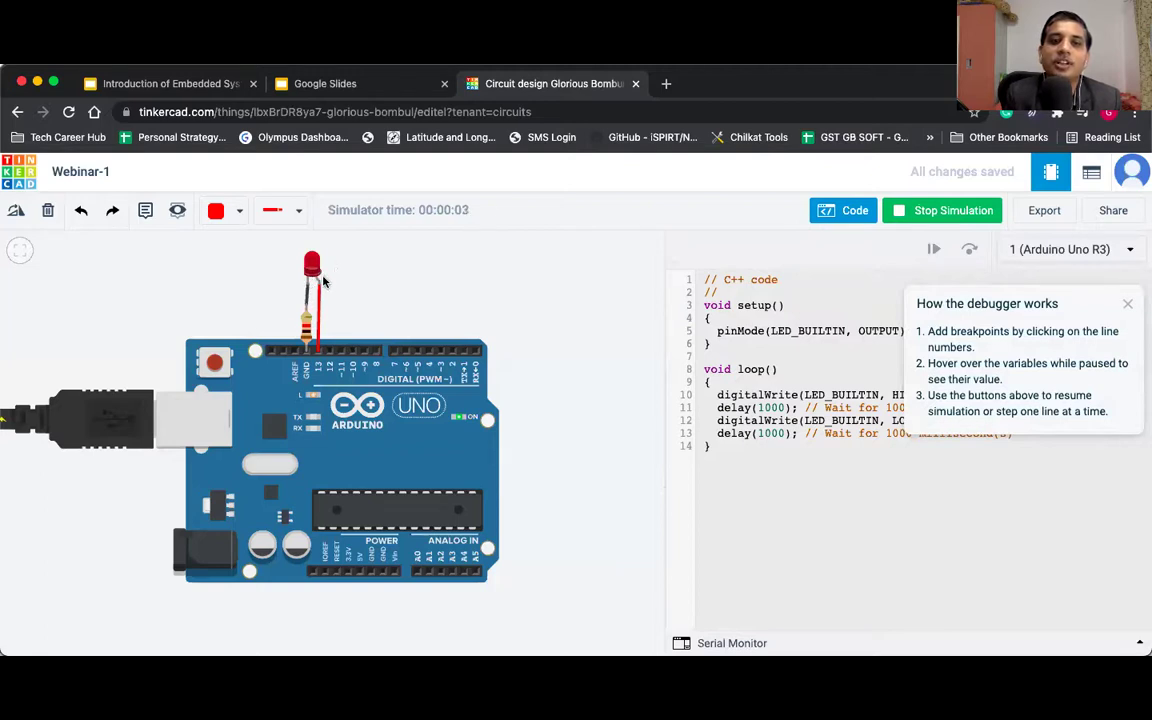
Set the resistance of the LED's resistor to 220 Ω and stop the running simulation.
click(309, 333)
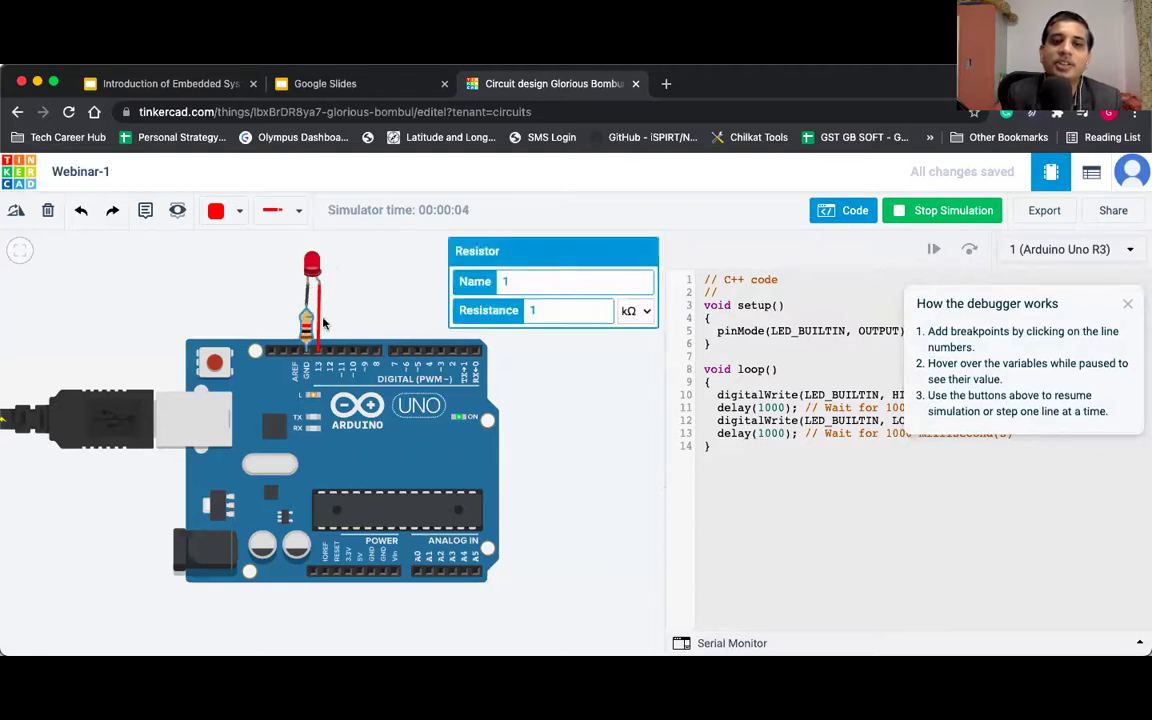
double_click(588, 311)
text(220)
click(636, 311)
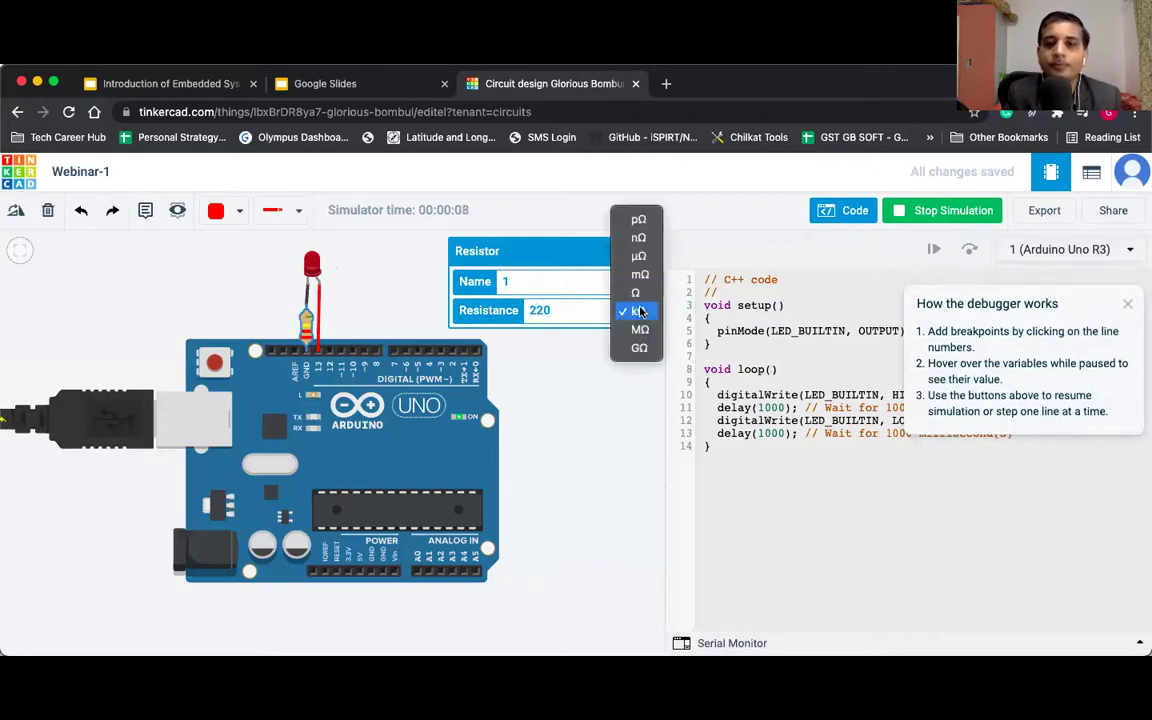
click(638, 289)
click(548, 406)
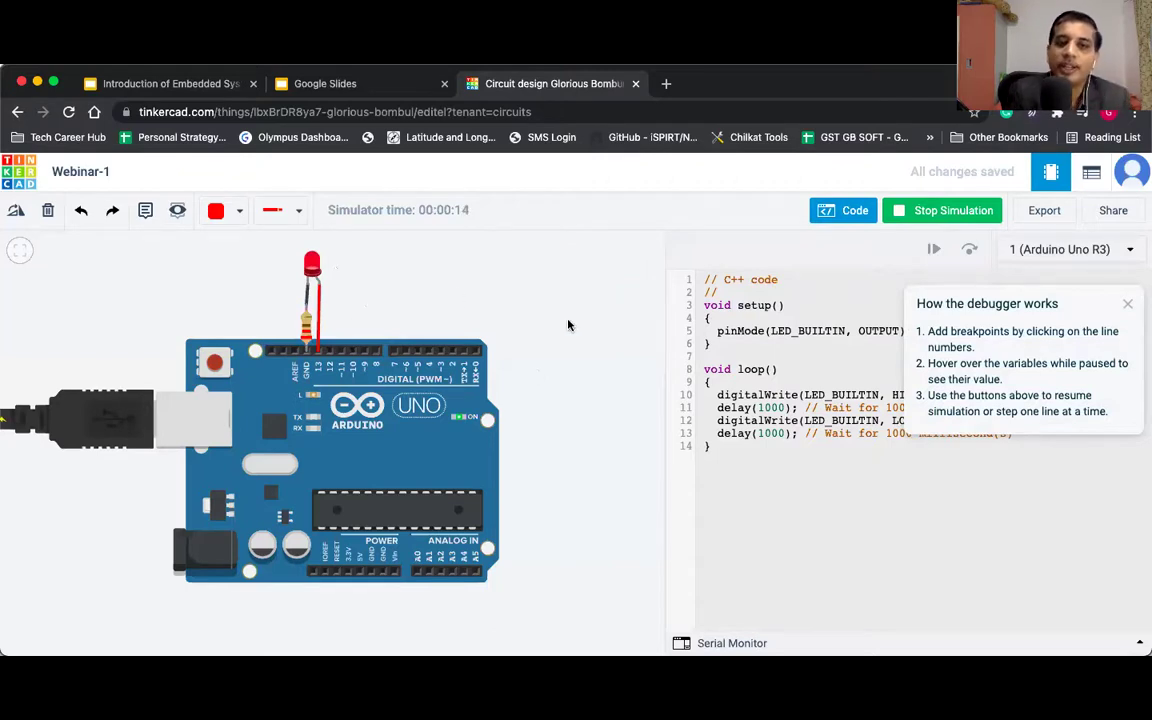
click(926, 212)
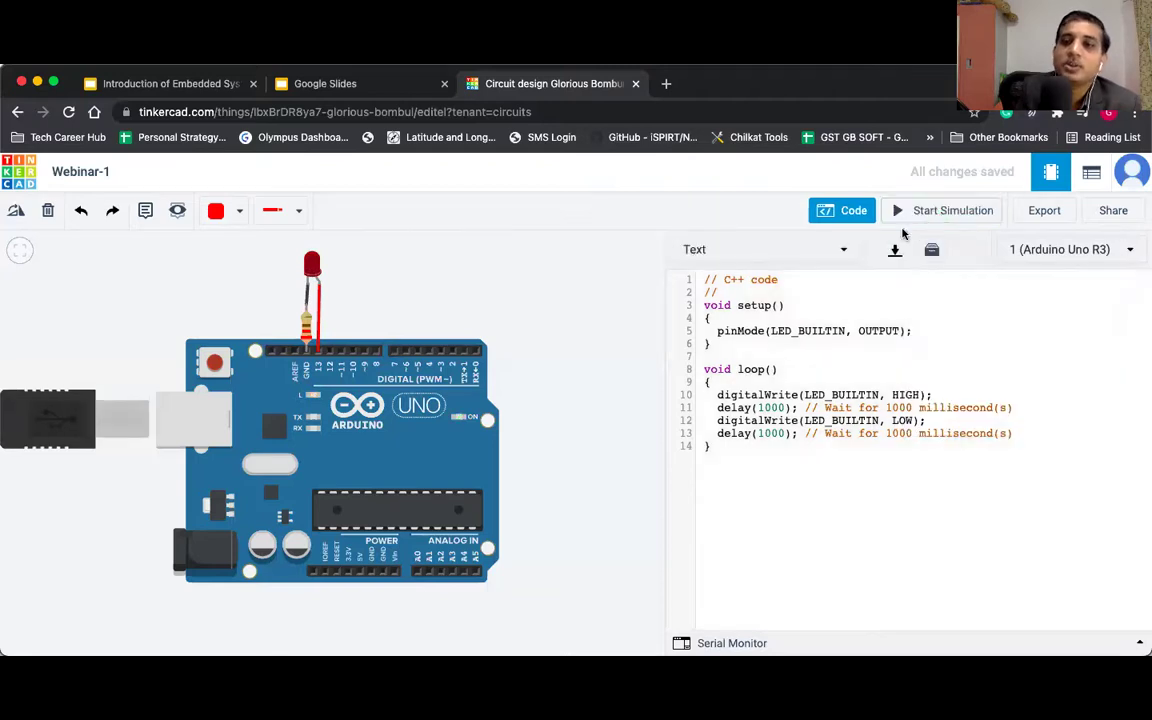
Close the code editor and examine the general and input parts in the component library, from passive components to sensors and switches.
click(840, 214)
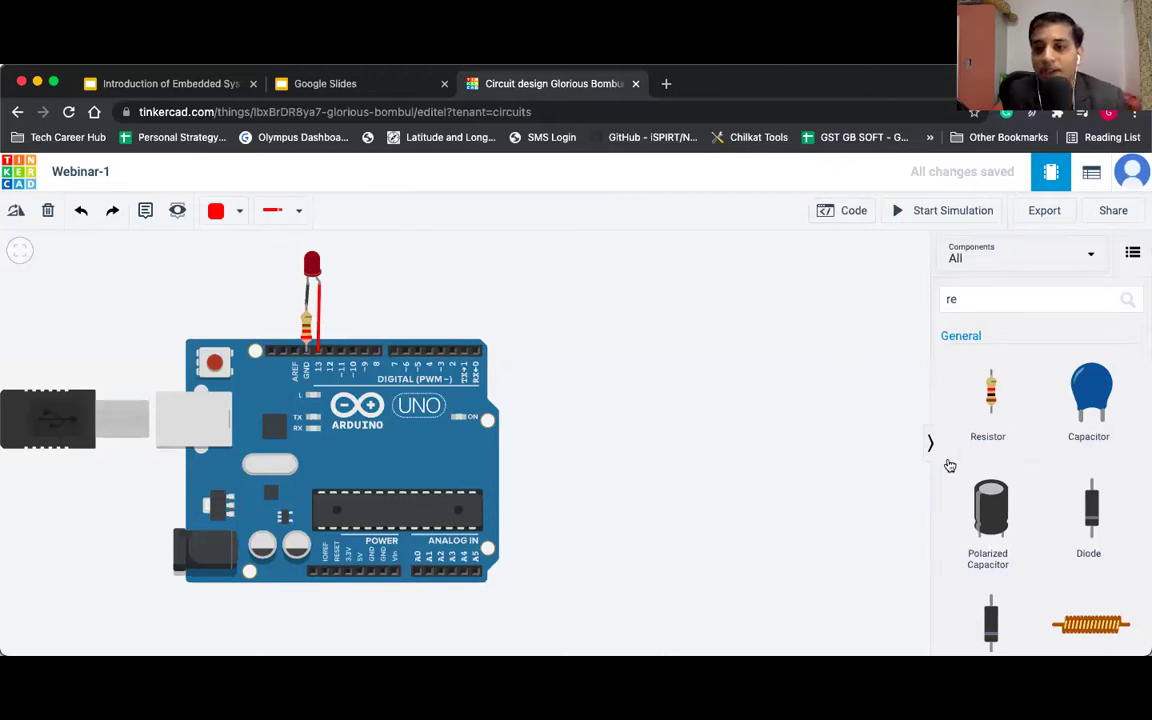
scroll(1050, 463, down, 10)
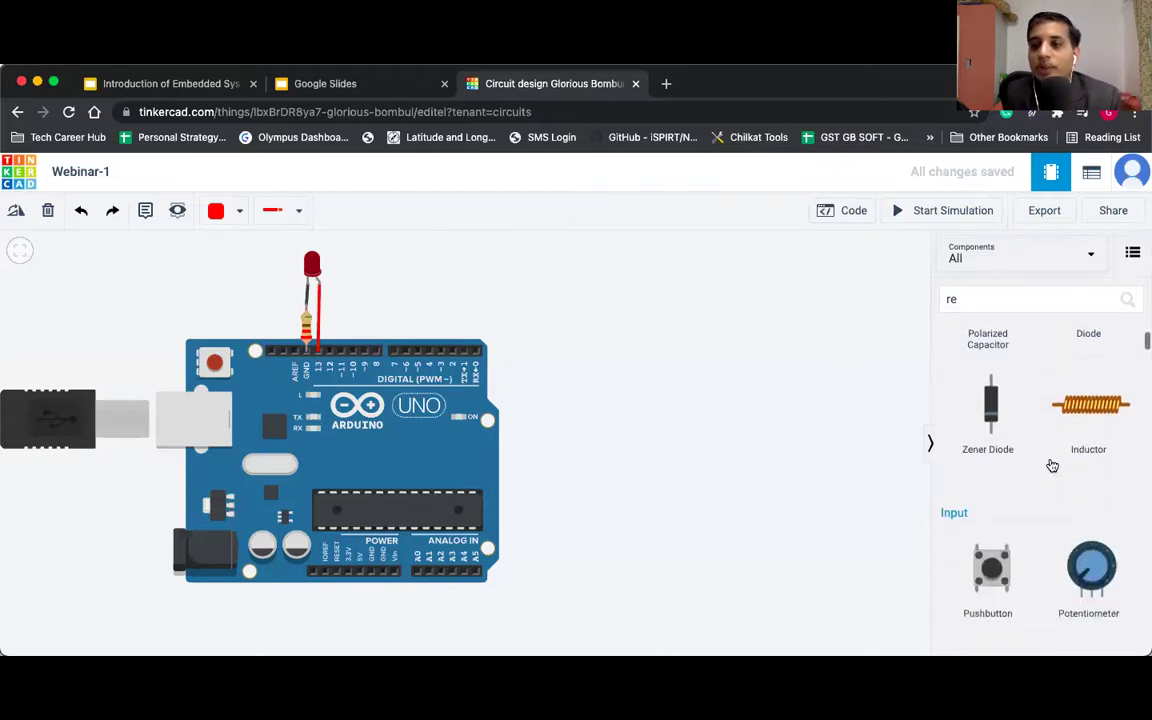
scroll(1052, 466, down, 3)
scroll(1052, 466, up, 2)
scroll(1052, 466, down, 1)
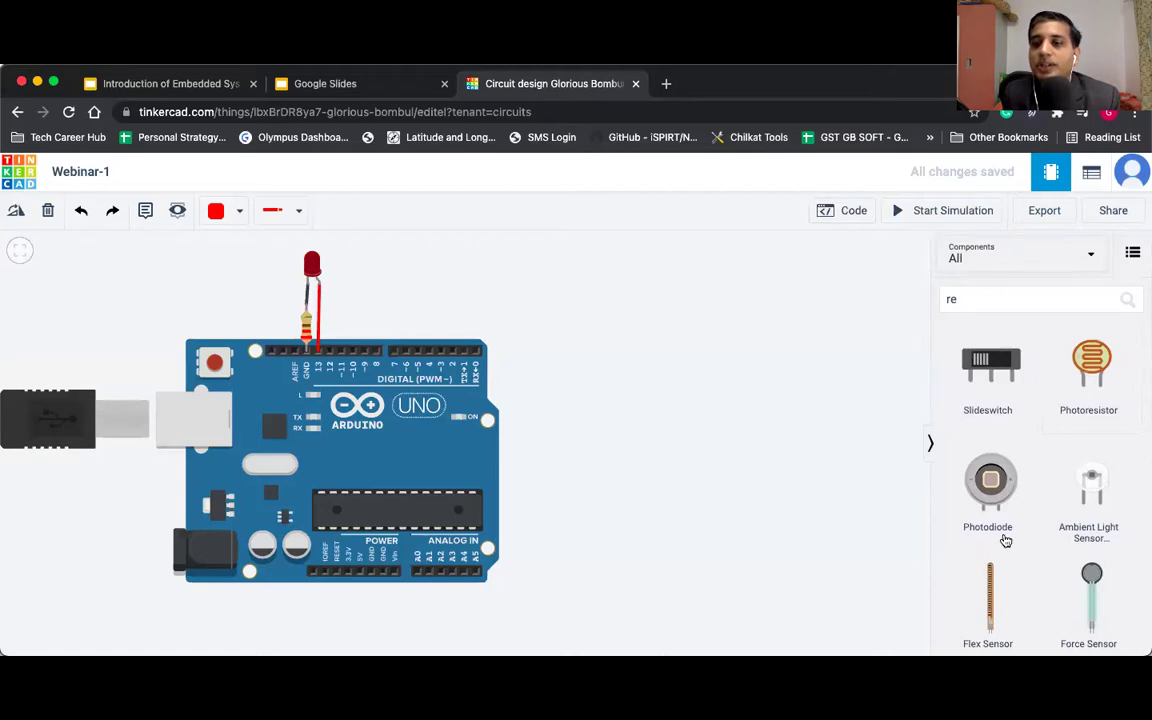
scroll(1003, 530, down, 2)
scroll(1065, 480, down, 2)
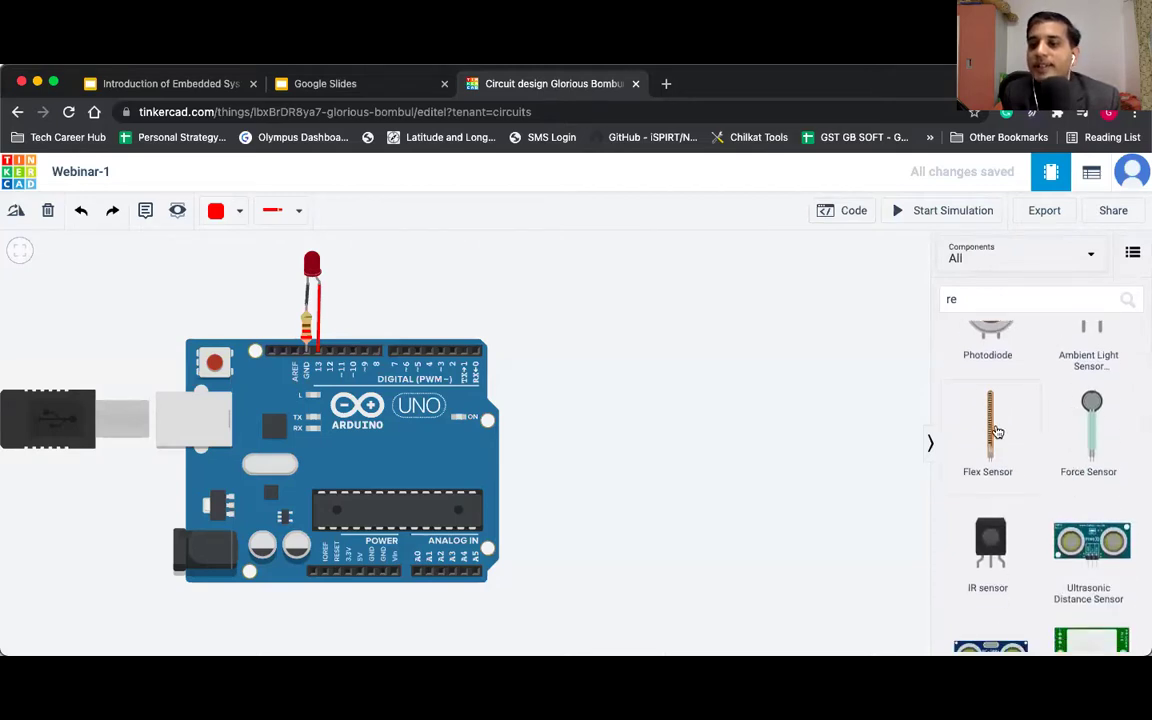
scroll(985, 445, down, 2)
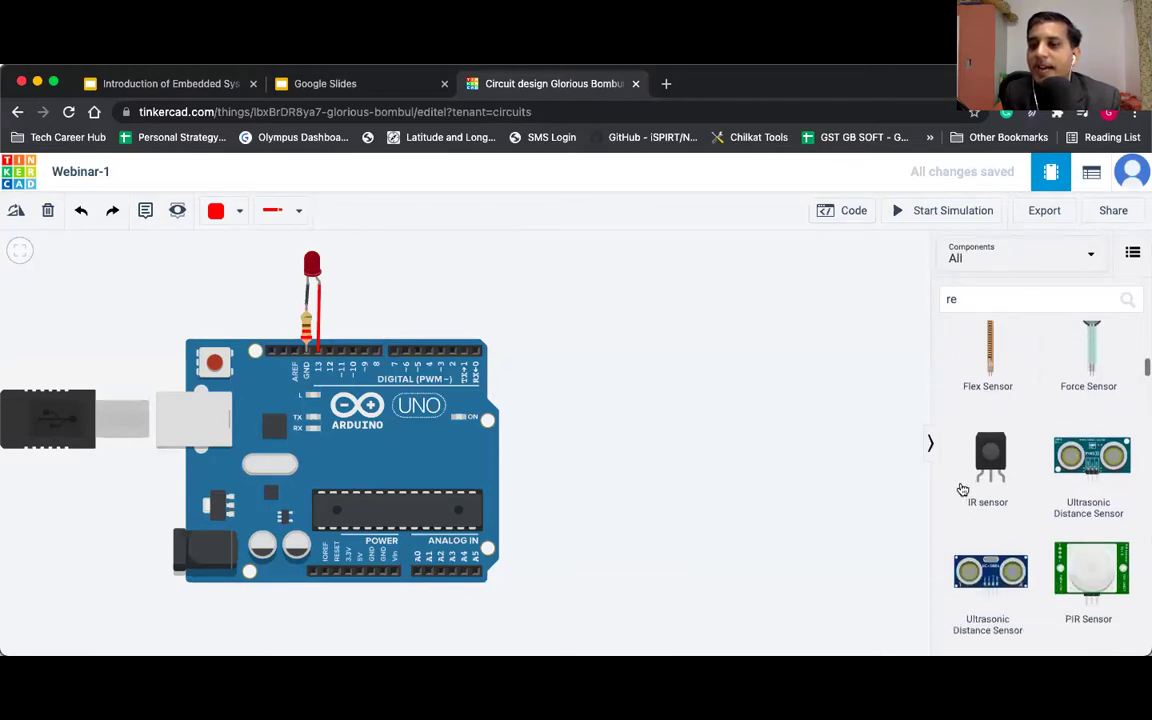
scroll(1060, 486, down, 2)
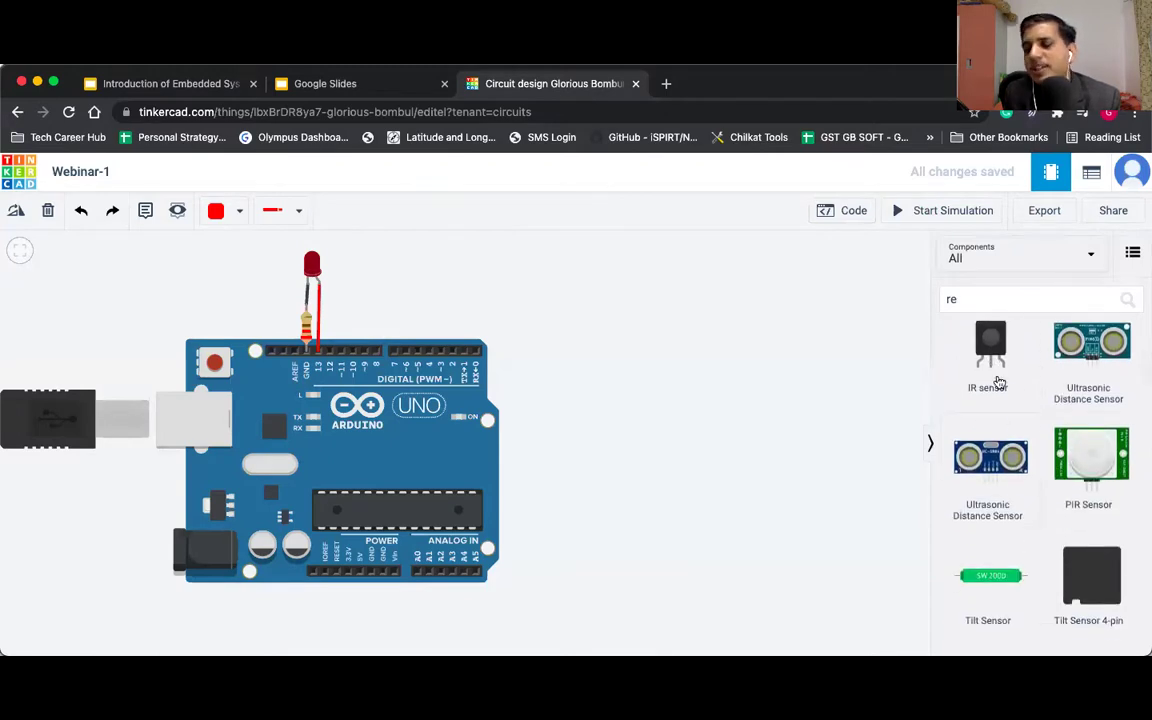
scroll(986, 541, down, 3)
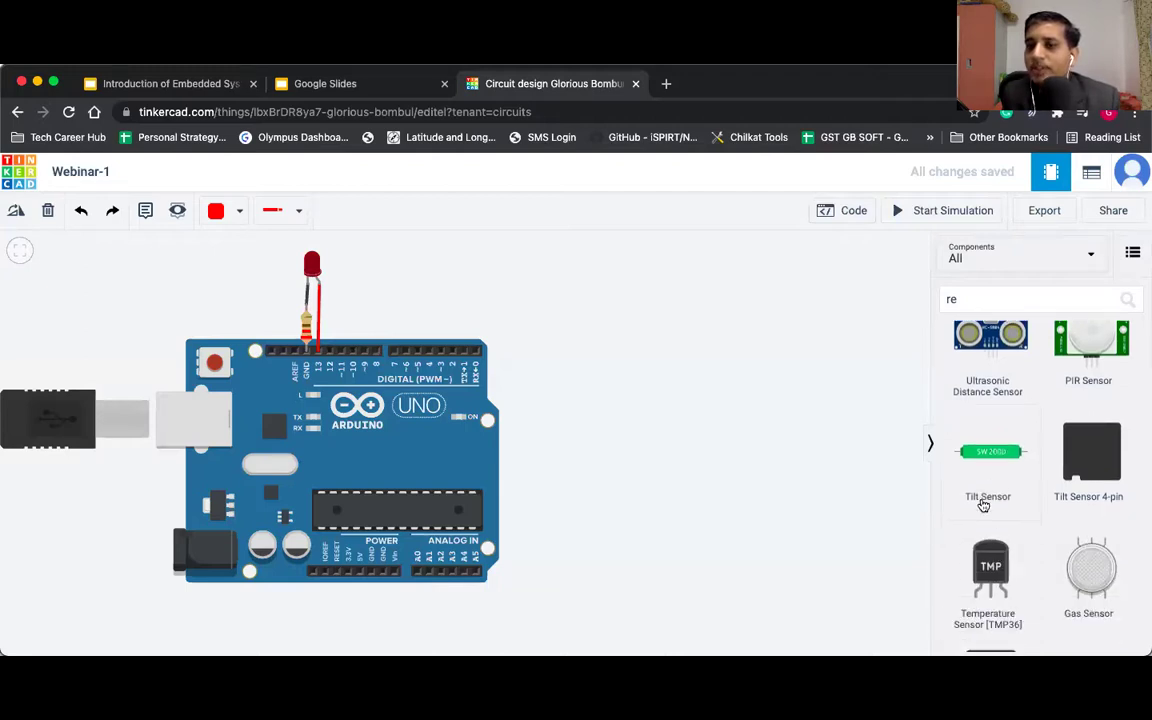
scroll(985, 505, down, 2)
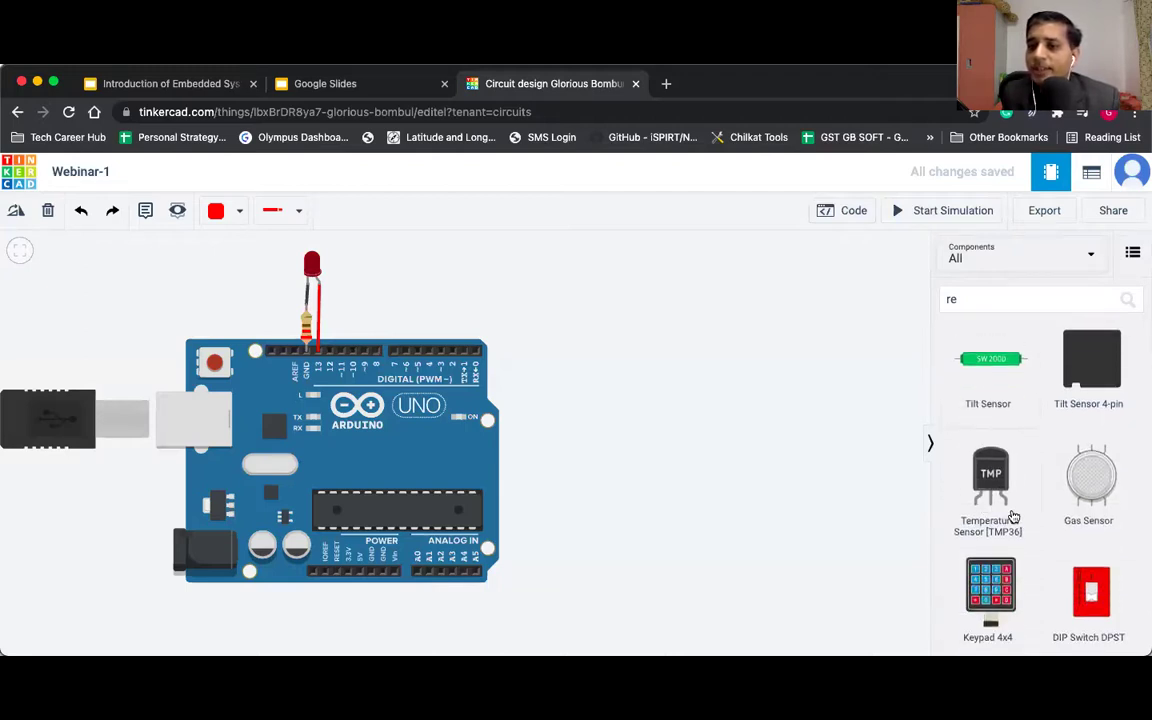
scroll(1011, 514, down, 2)
scroll(1067, 468, down, 3)
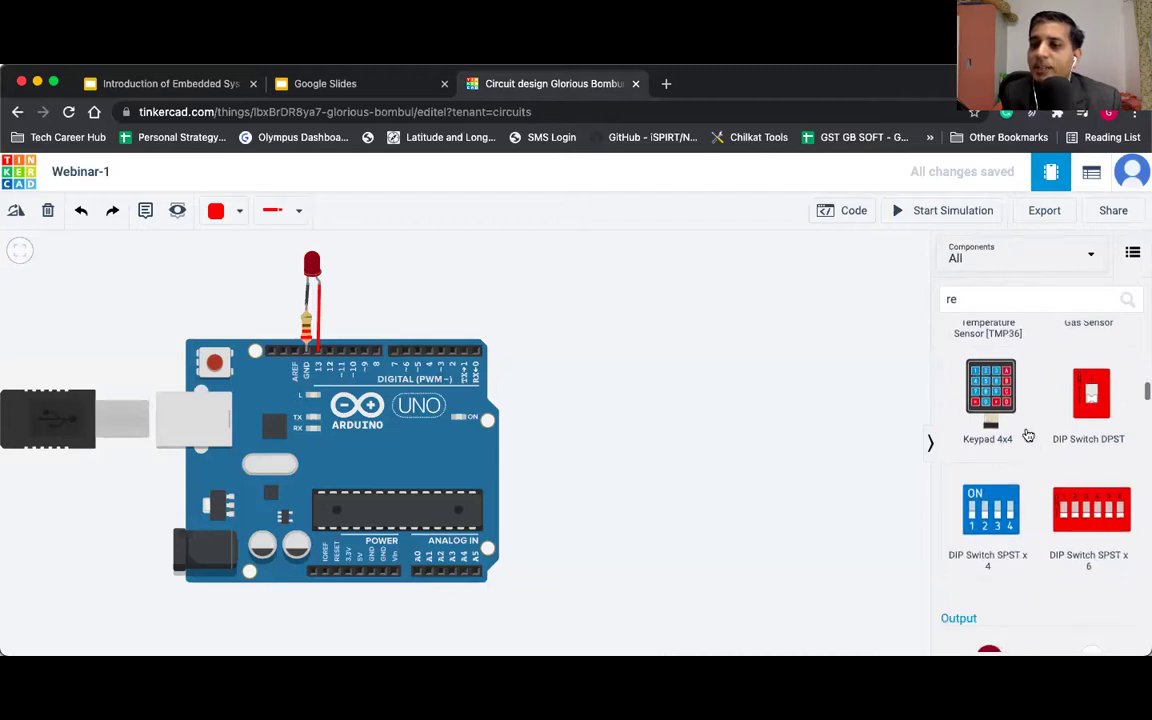
Examine the output parts in the component library, including the LEDs, NeoPixels, motors, servos, piezo and displays.
scroll(1040, 558, down, 5)
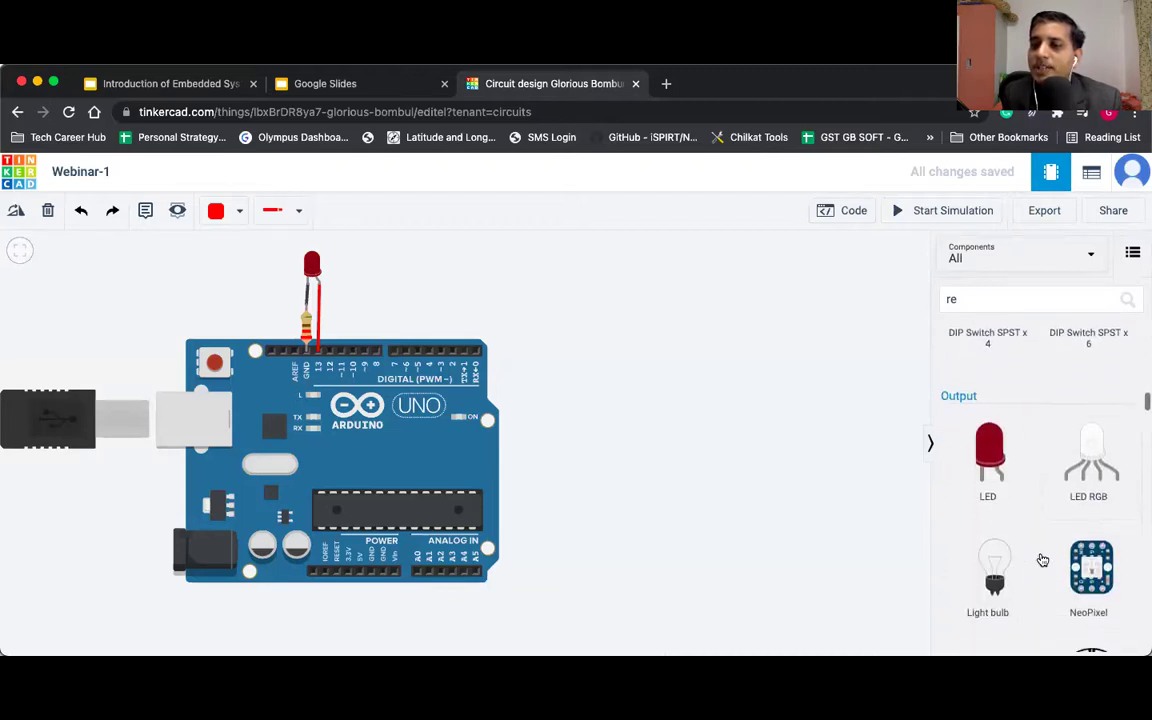
scroll(1069, 488, down, 1)
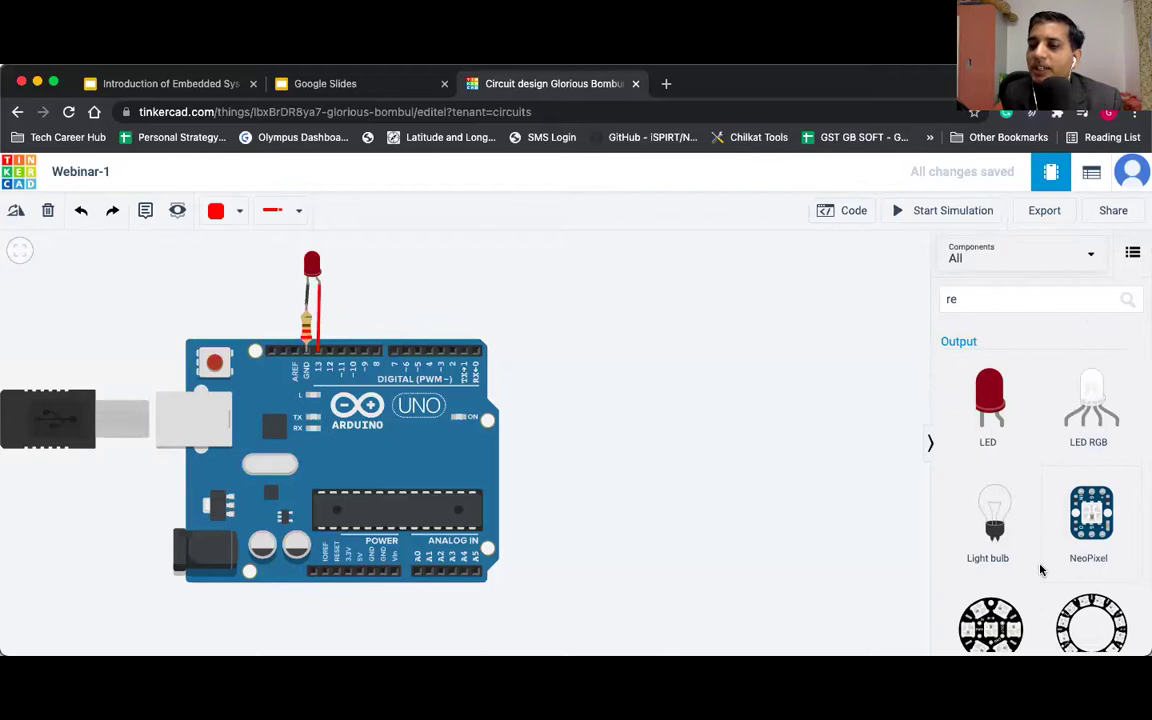
scroll(1040, 568, down, 3)
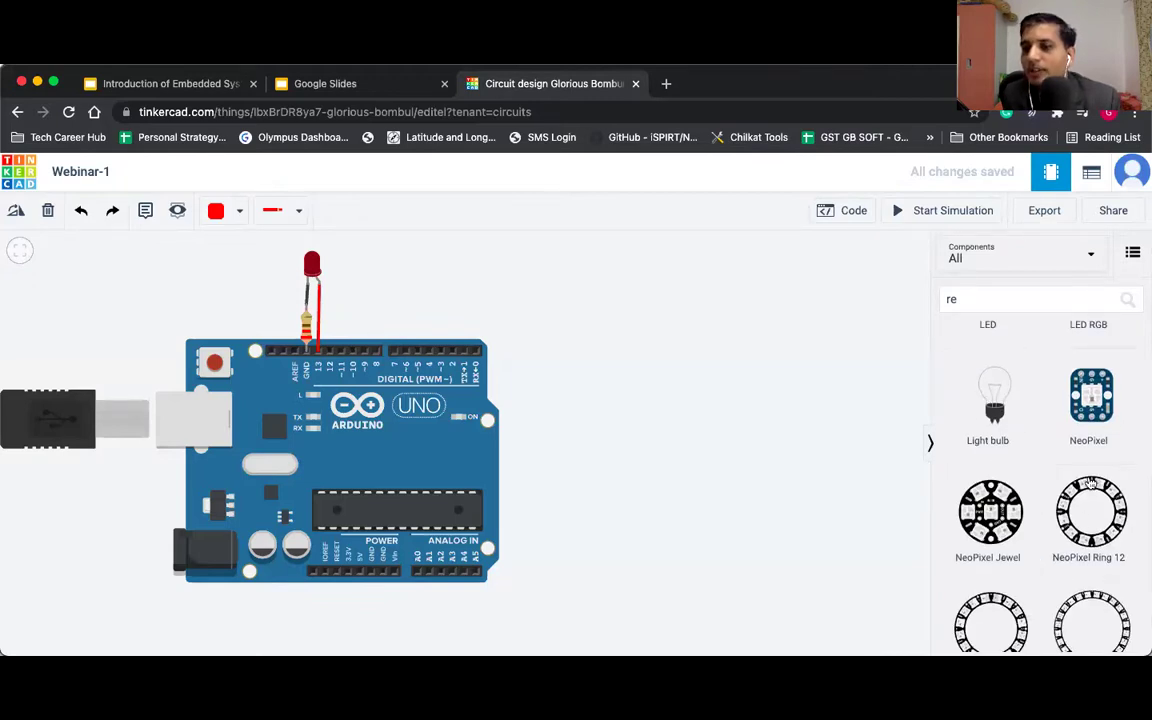
scroll(1081, 518, down, 1)
scroll(1081, 518, down, 6)
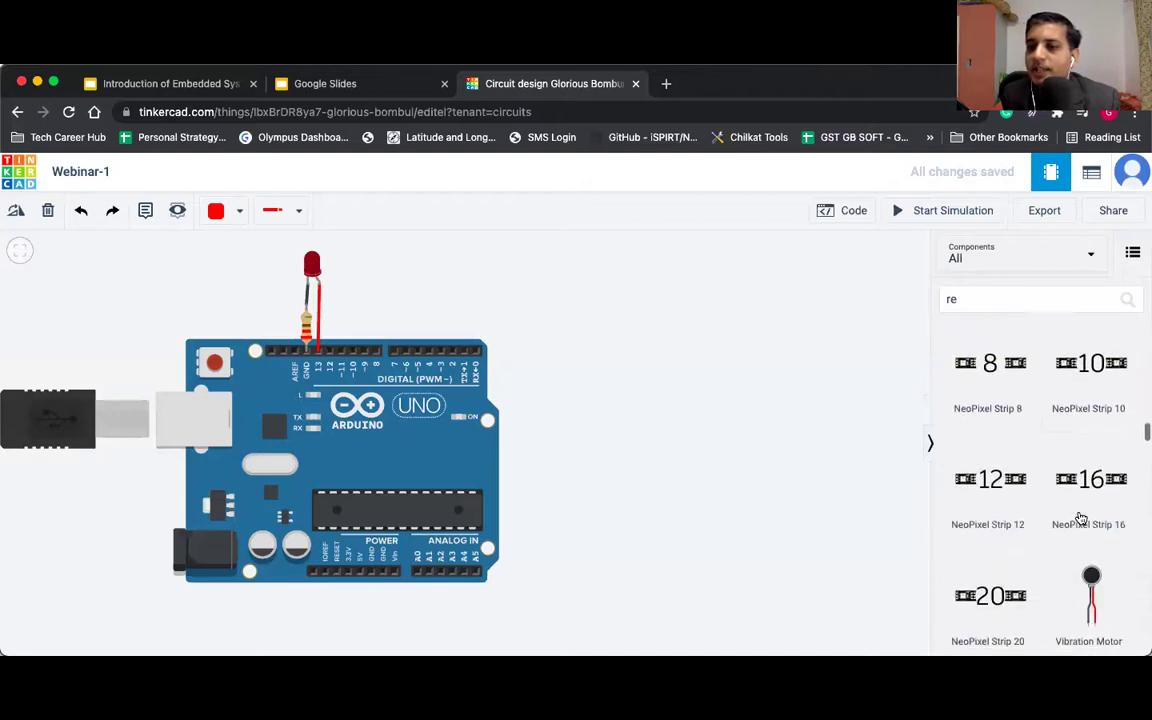
scroll(1078, 517, up, 1)
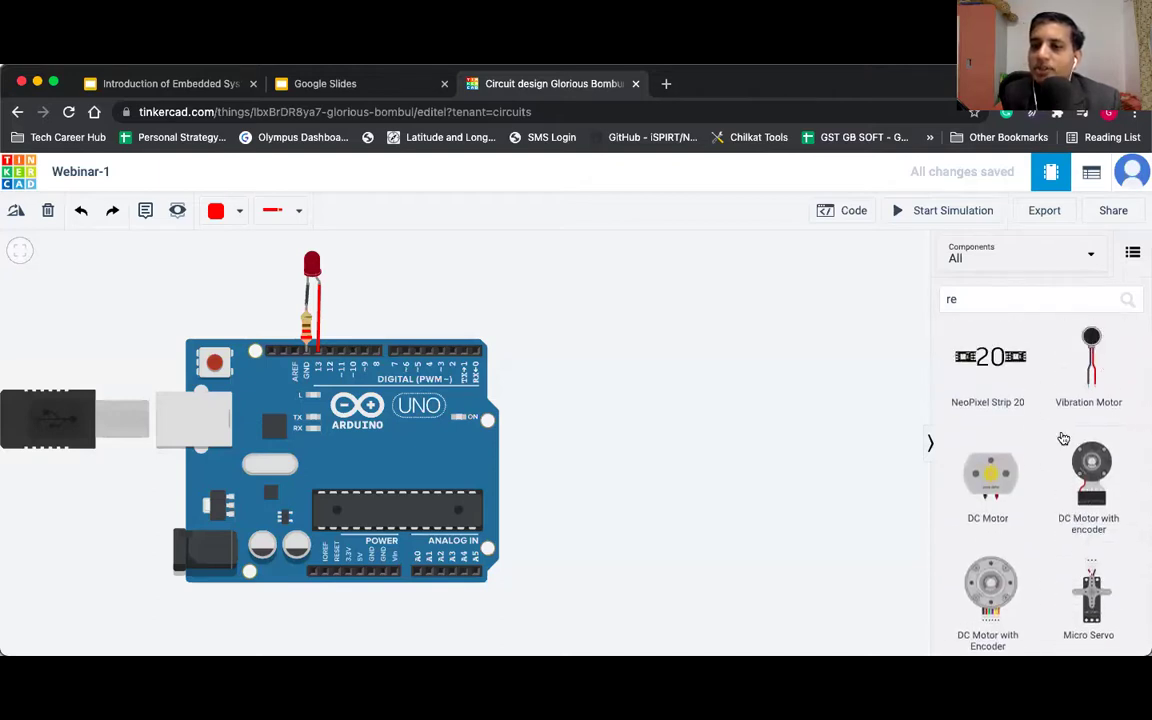
scroll(1031, 524, down, 2)
scroll(1025, 550, down, 2)
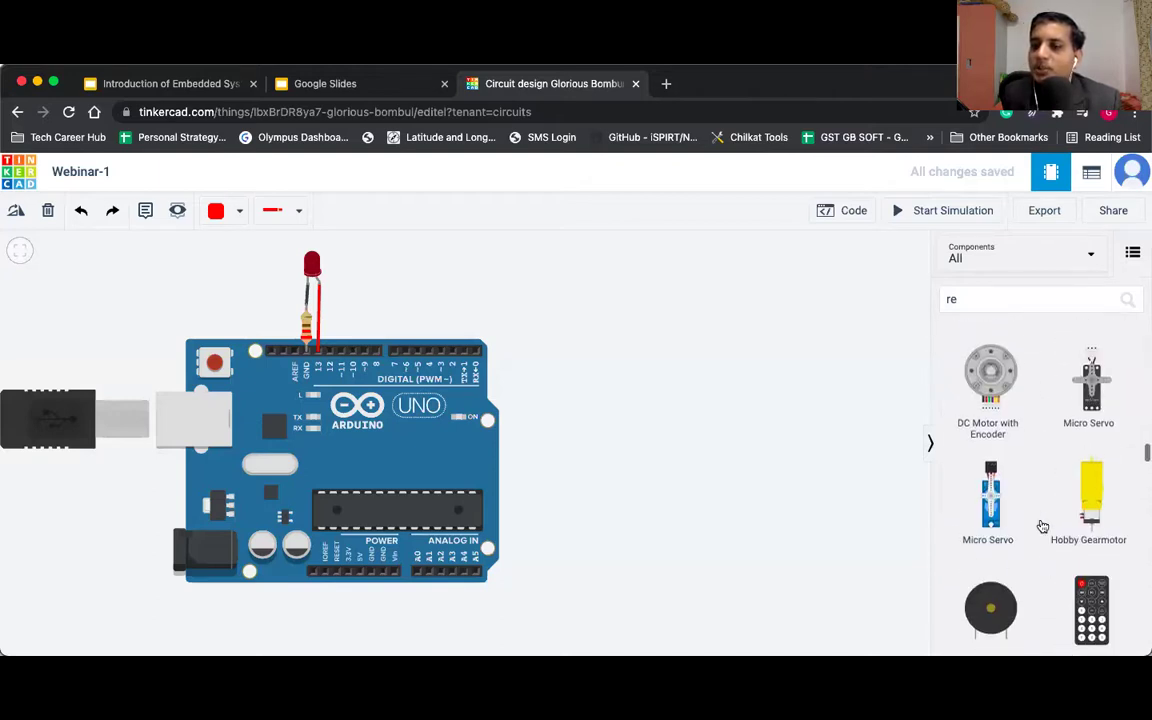
scroll(1055, 473, down, 3)
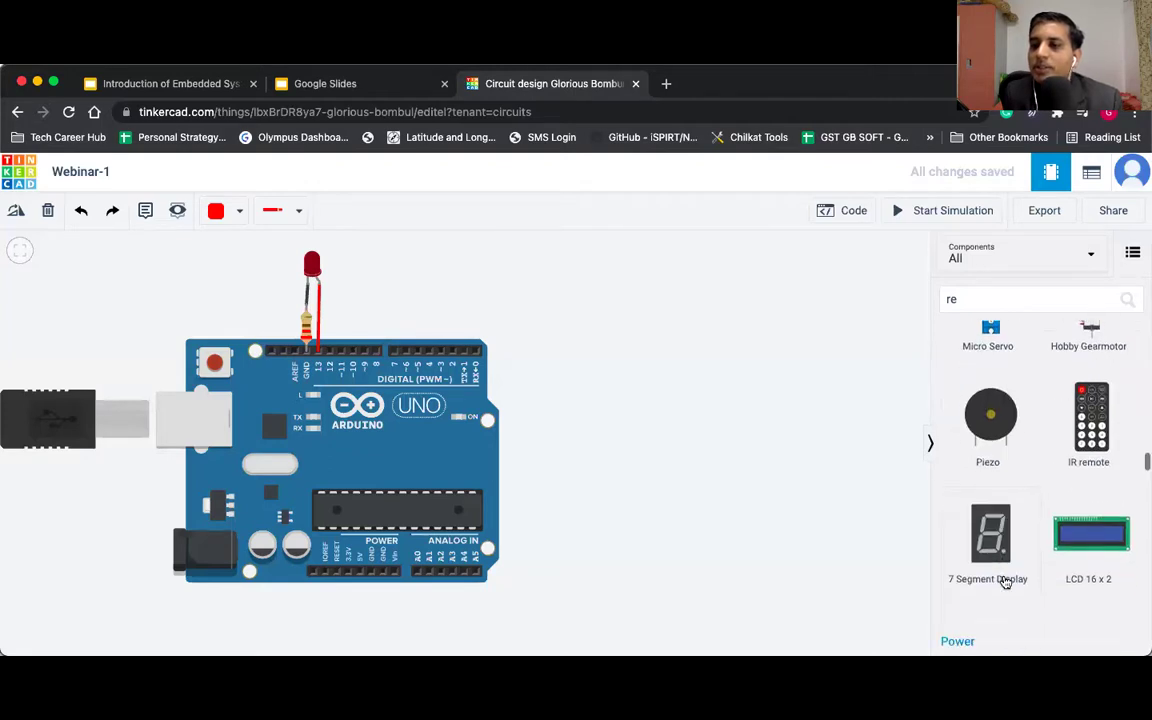
scroll(1050, 535, down, 1)
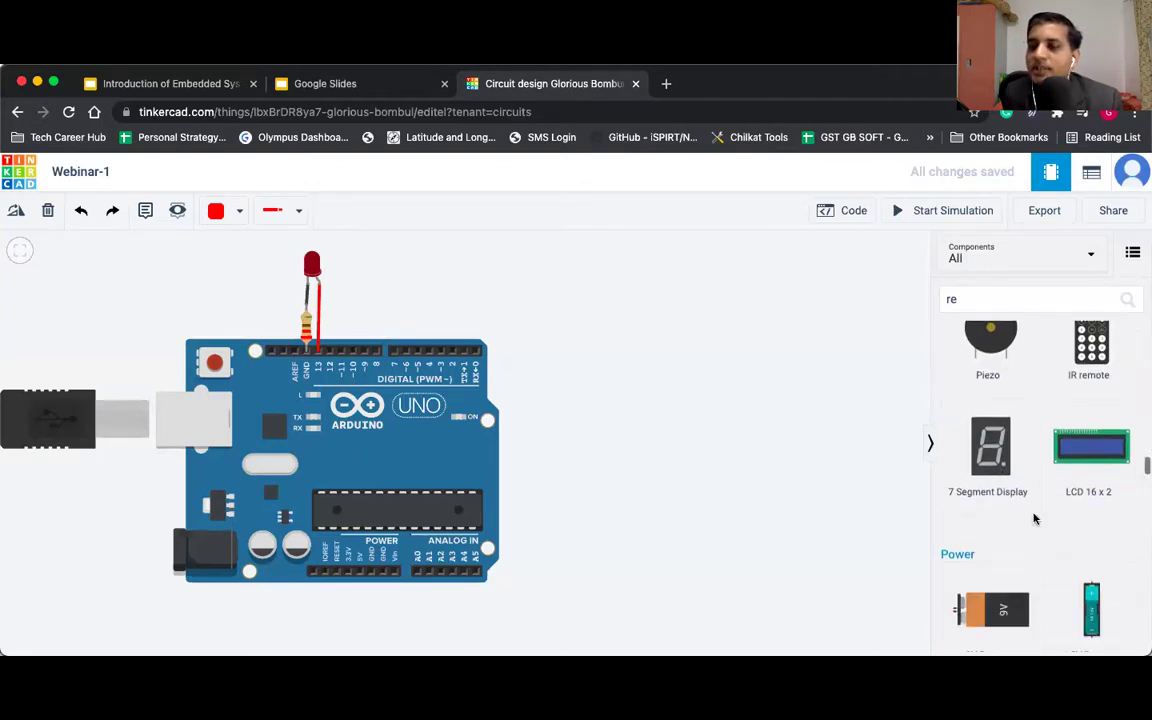
Find the power components and place a 9V Battery in the empty area beside the Arduino Uno.
scroll(1055, 528, down, 1)
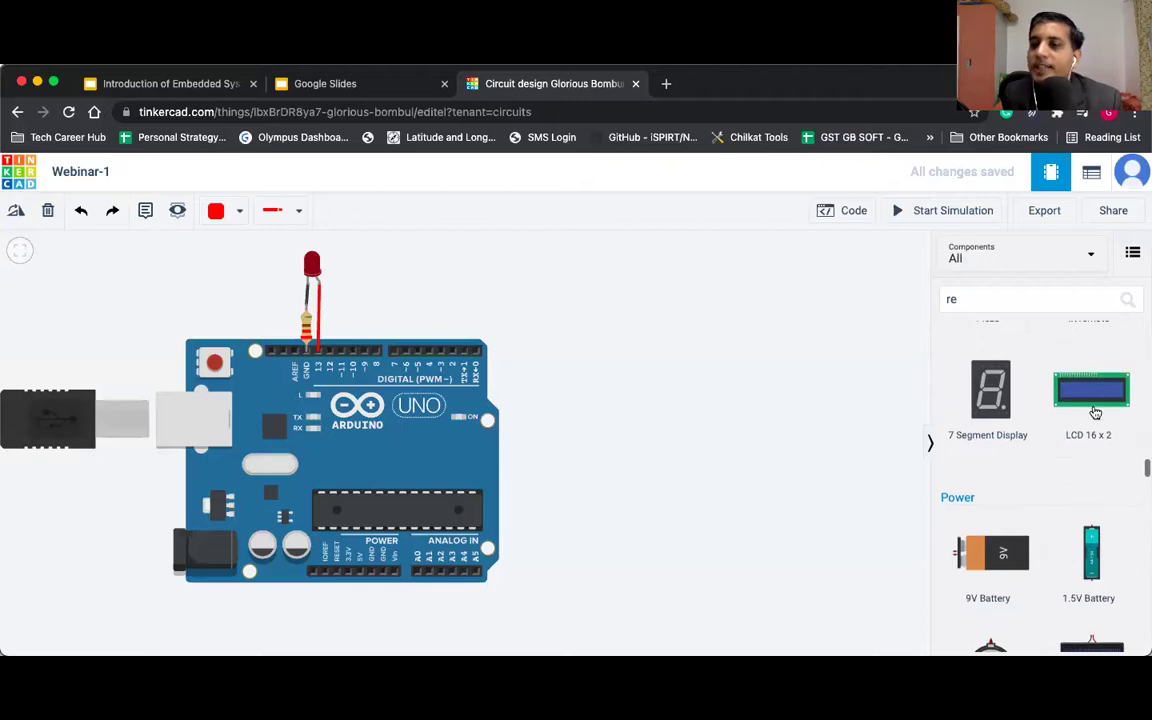
scroll(1057, 524, down, 2)
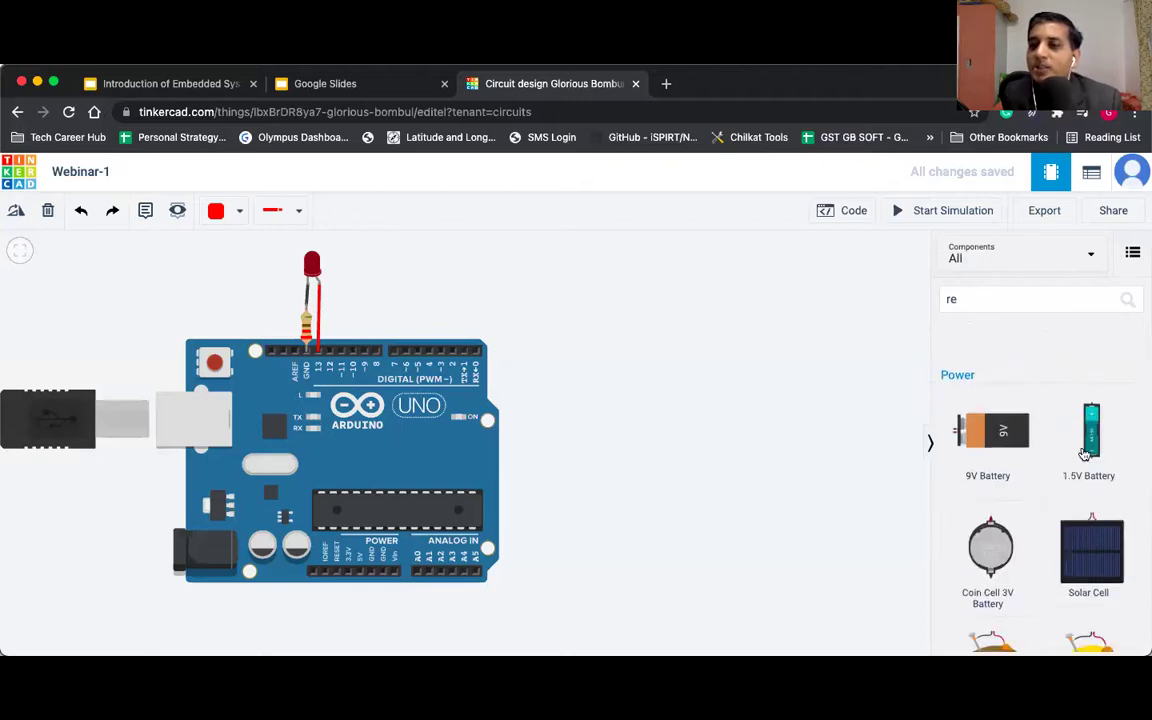
drag(989, 427, 661, 466)
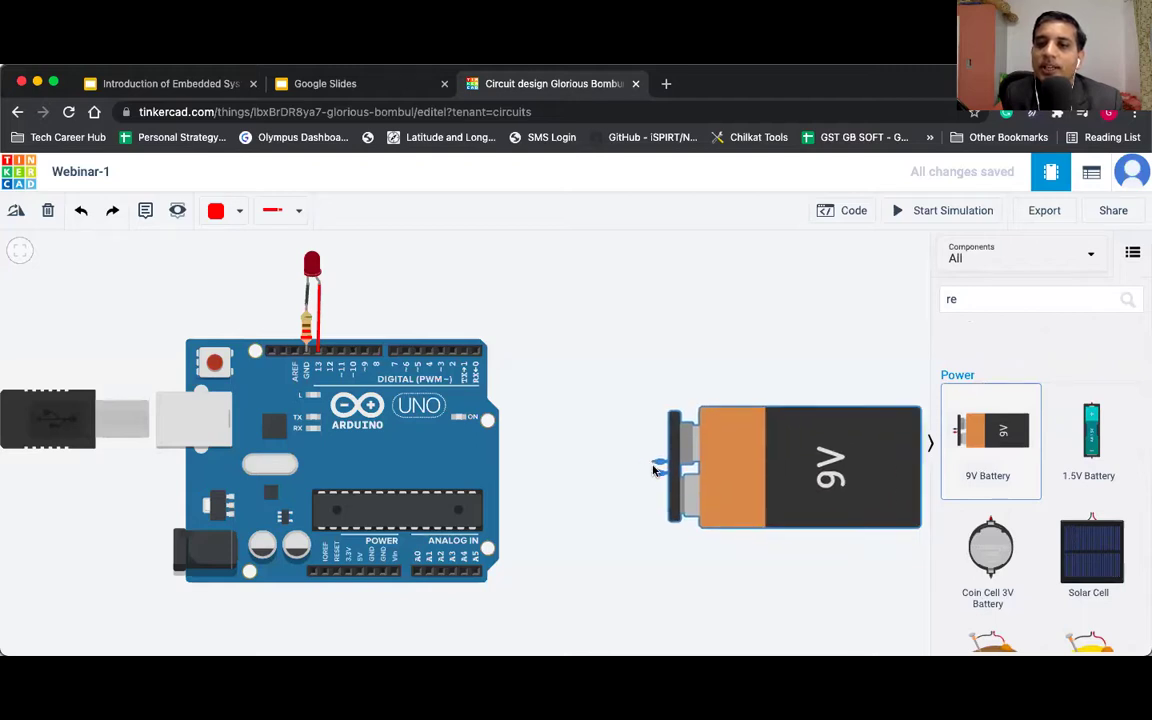
Search the component library for "led" and place a second LED between the Arduino and the 9V battery.
click(1005, 300)
key(BackSpace)
key(BackSpace)
text(led)
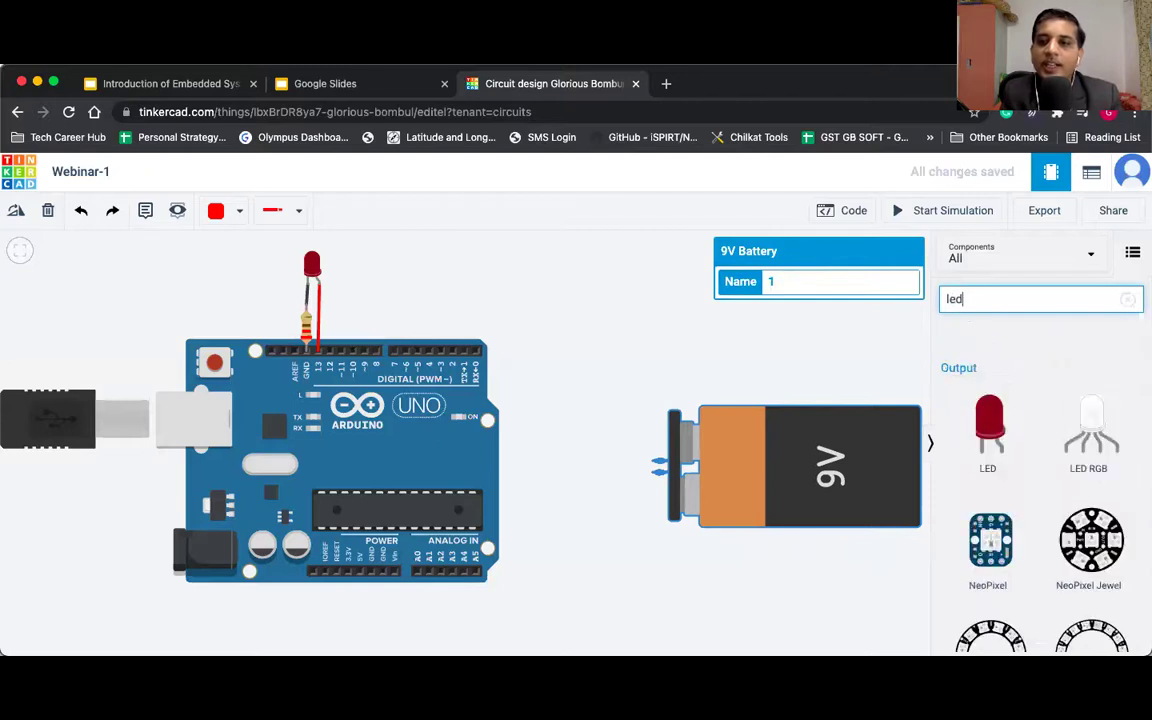
click(828, 324)
drag(985, 425, 603, 376)
Wire the second LED's anode to the battery's positive terminal and its cathode to the negative terminal.
click(604, 372)
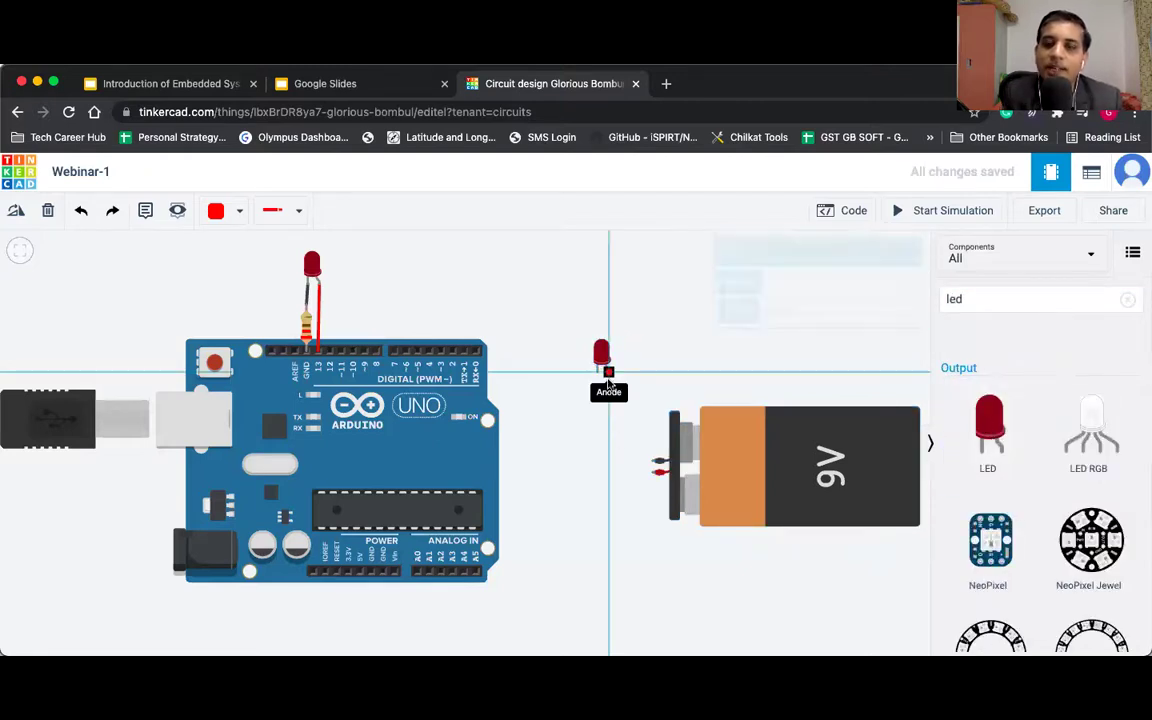
click(650, 478)
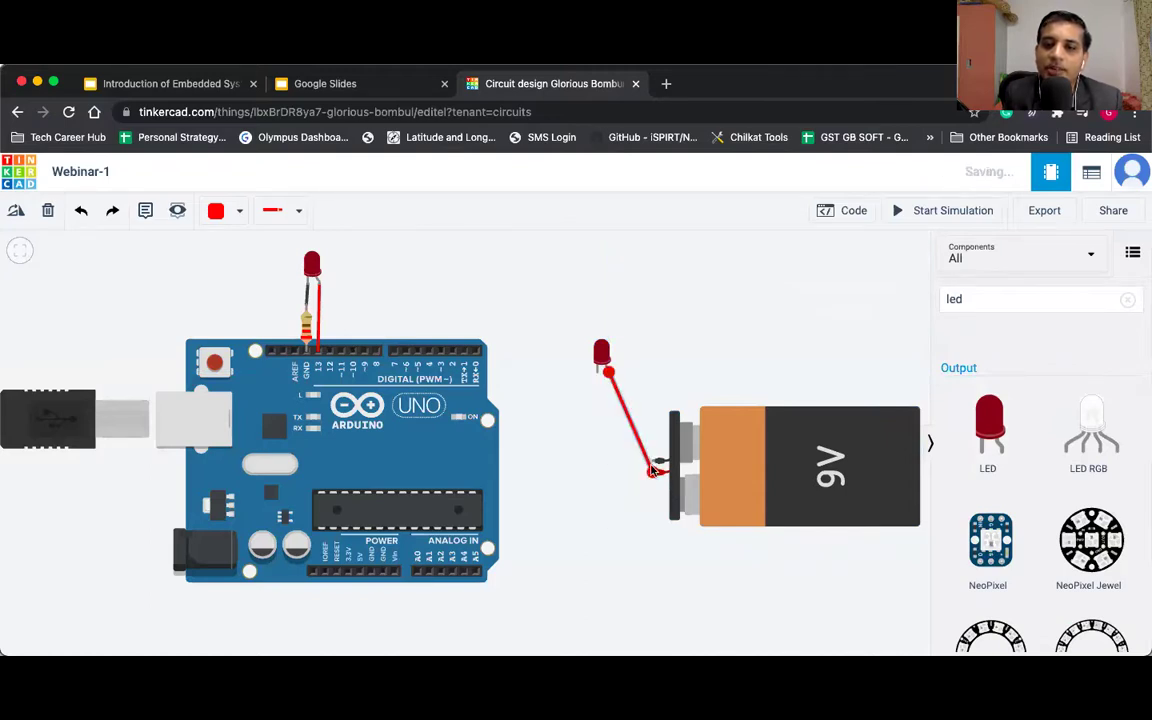
click(655, 463)
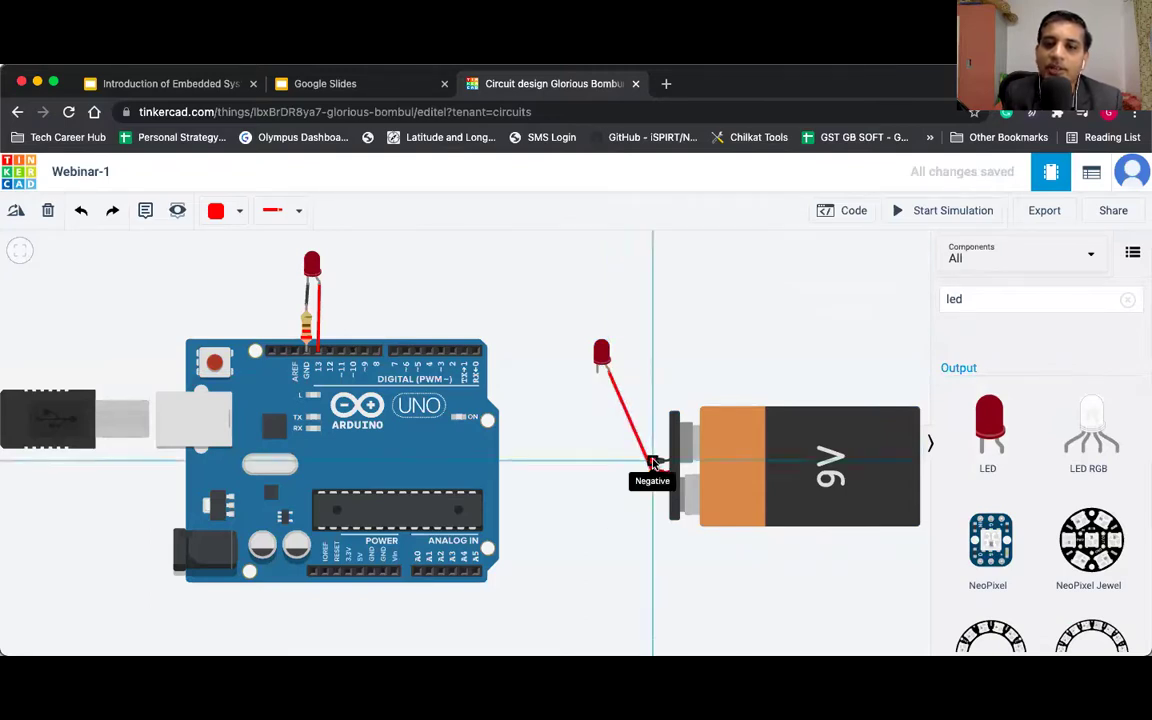
click(597, 374)
Move the second LED down and away from the battery, and colour its cathode wire black.
drag(601, 352, 568, 399)
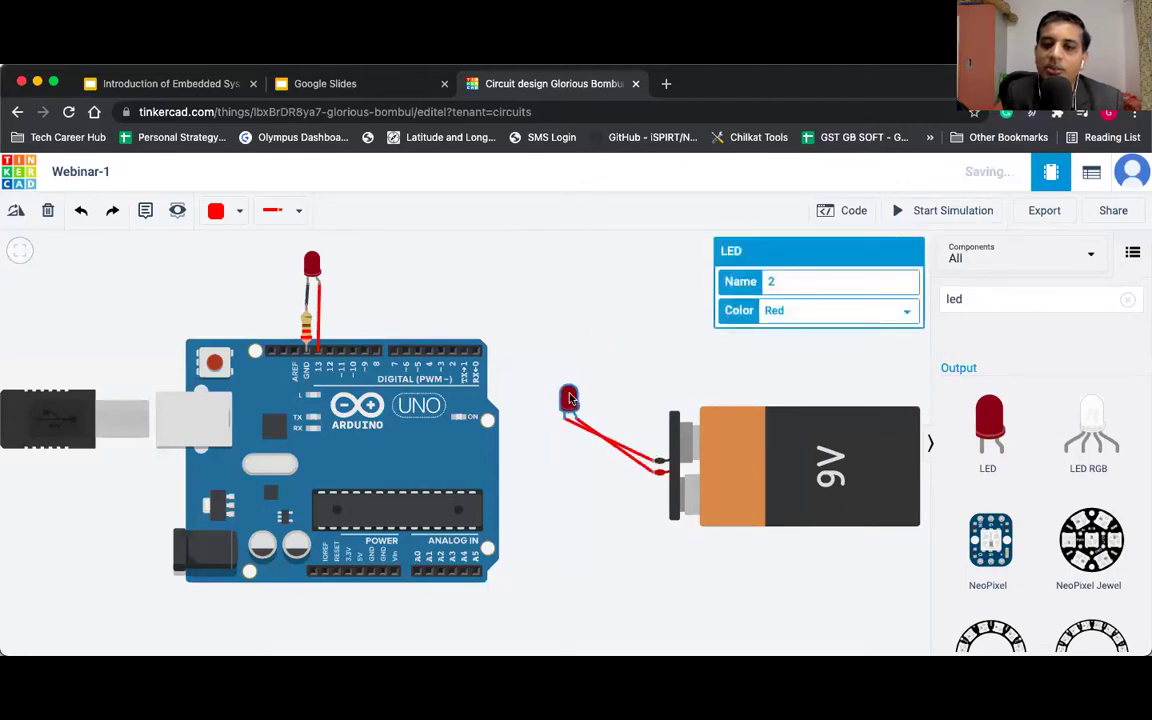
click(641, 458)
click(216, 210)
click(244, 276)
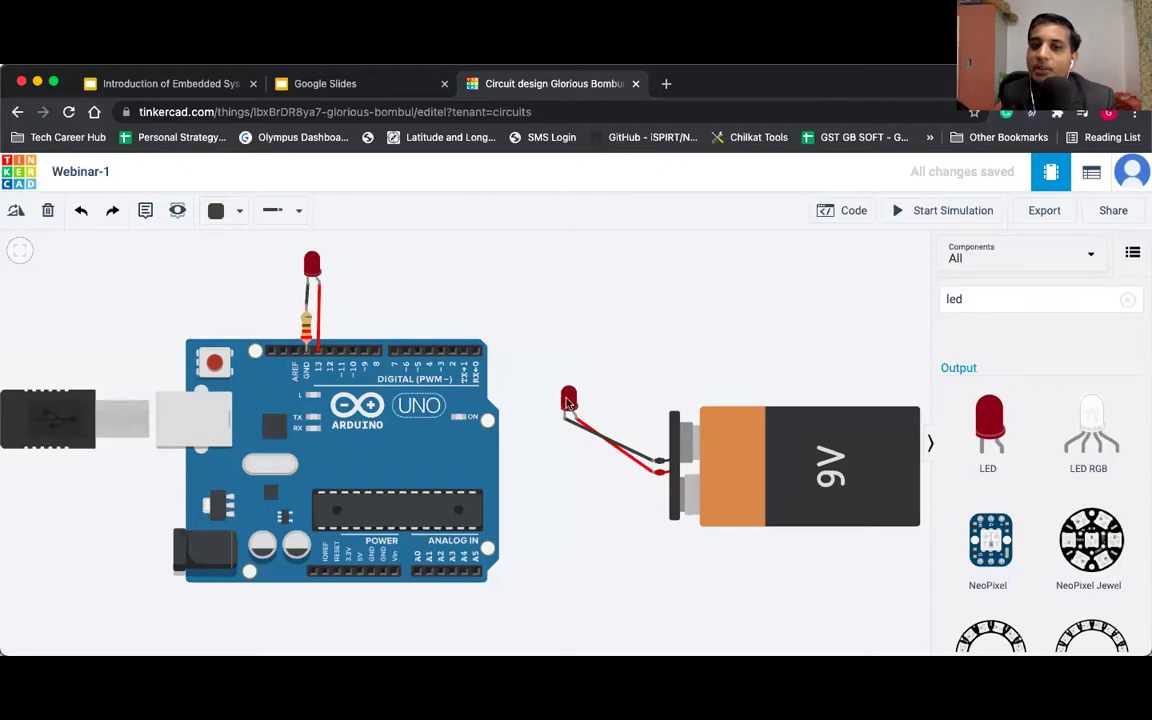
Simulate the circuit, inspect the LED wired directly to the 9V battery, and stop the simulation.
click(936, 213)
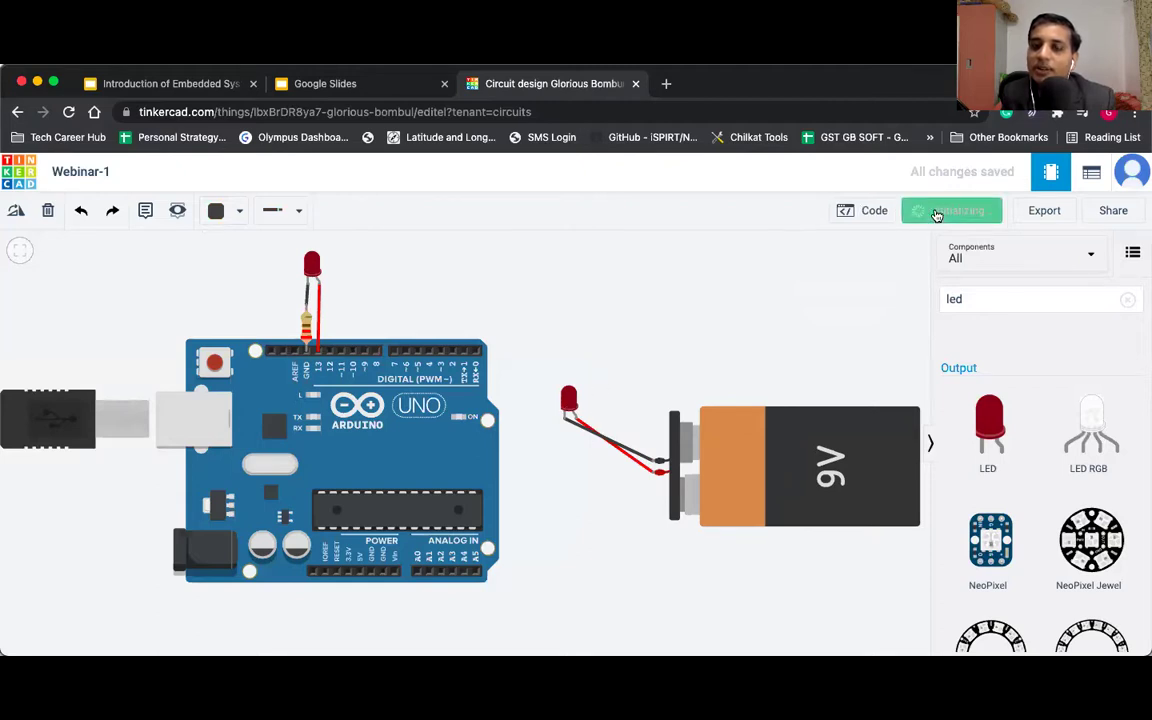
mouse_move(569, 399)
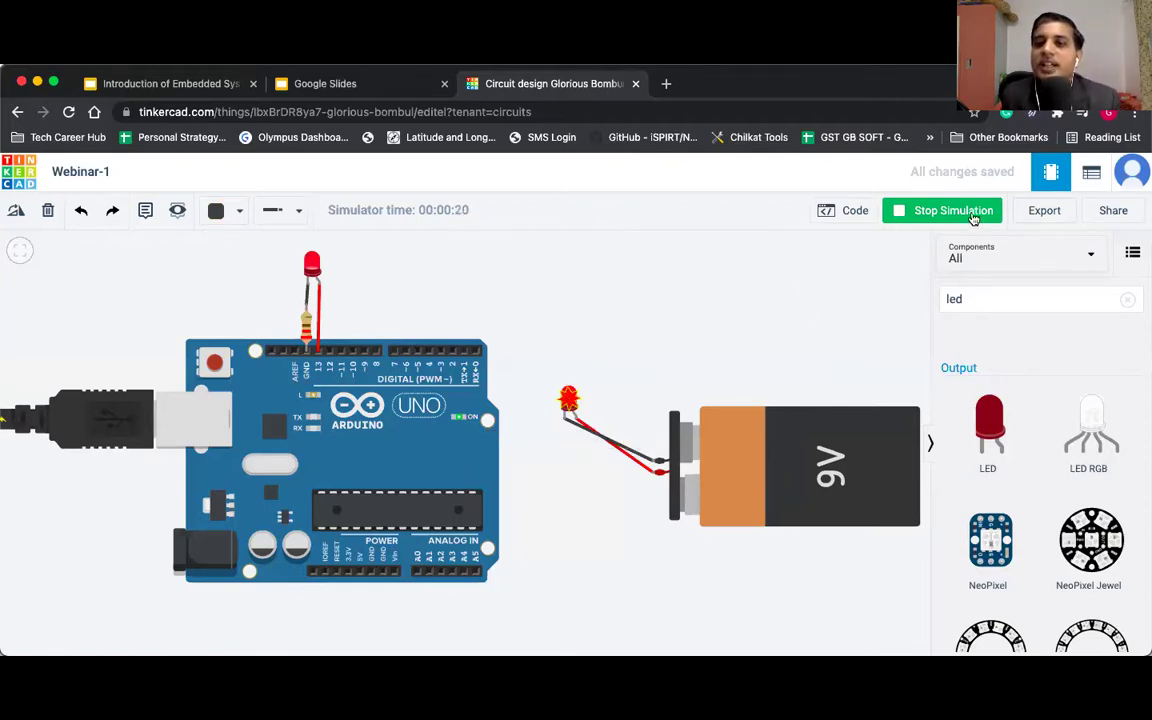
click(931, 212)
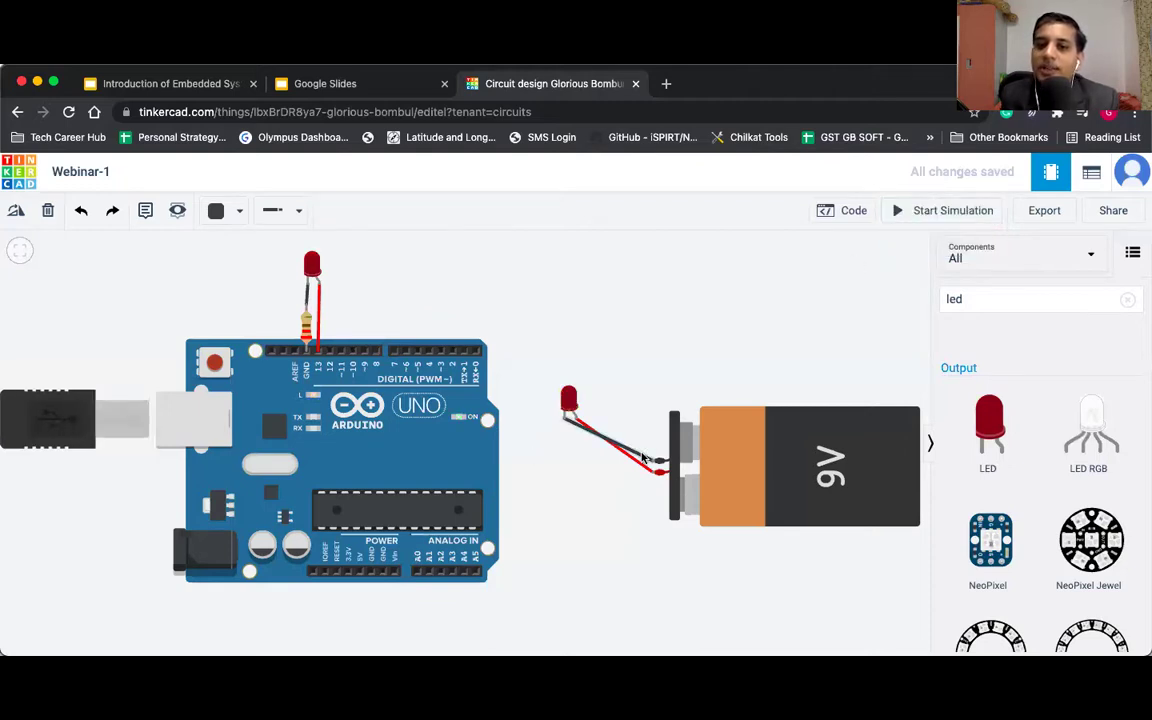
Delete the black wire between the battery and the second LED, and place a resistor below the LED with a wire to its cathode.
key(Delete)
click(988, 302)
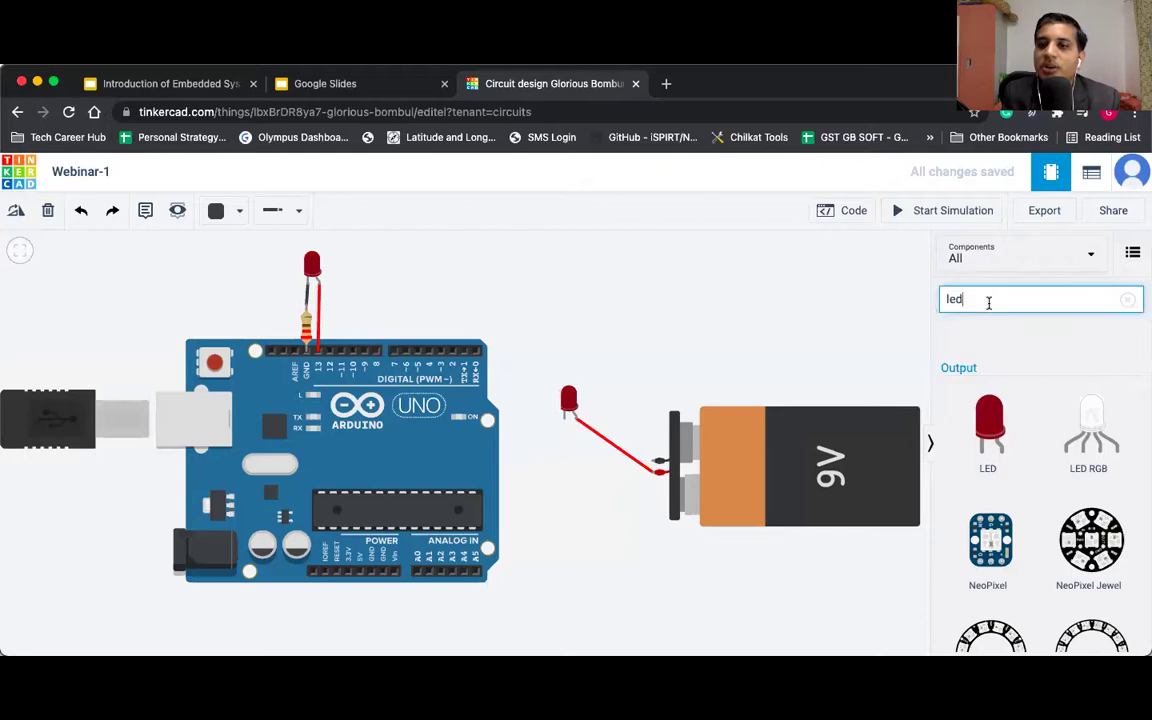
key(BackSpace)
key(BackSpace)
key(BackSpace)
click(734, 330)
mouse_move(1001, 398)
mouse_down()
mouse_move(802, 386)
mouse_move(663, 412)
mouse_move(560, 458)
mouse_move(562, 474)
mouse_move(563, 420)
mouse_up()
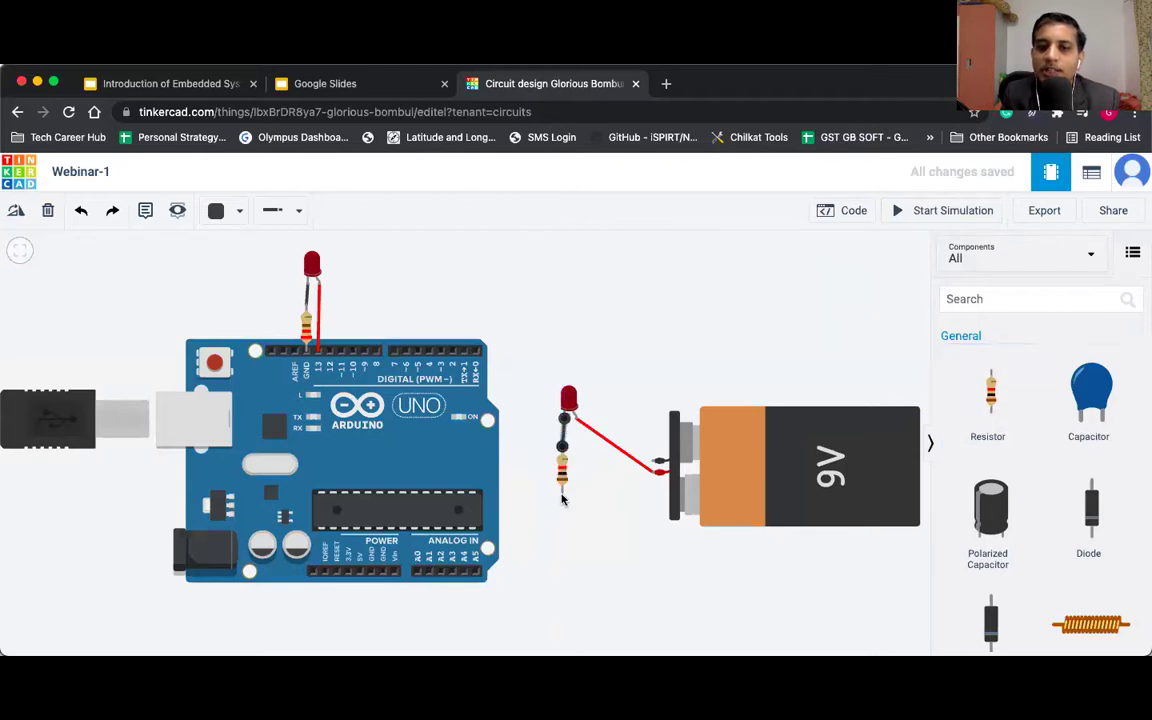
Wire the new resistor's lower lead to the battery's negative terminal, and run a brief simulation to inspect the second LED.
drag(562, 490, 650, 462)
click(655, 463)
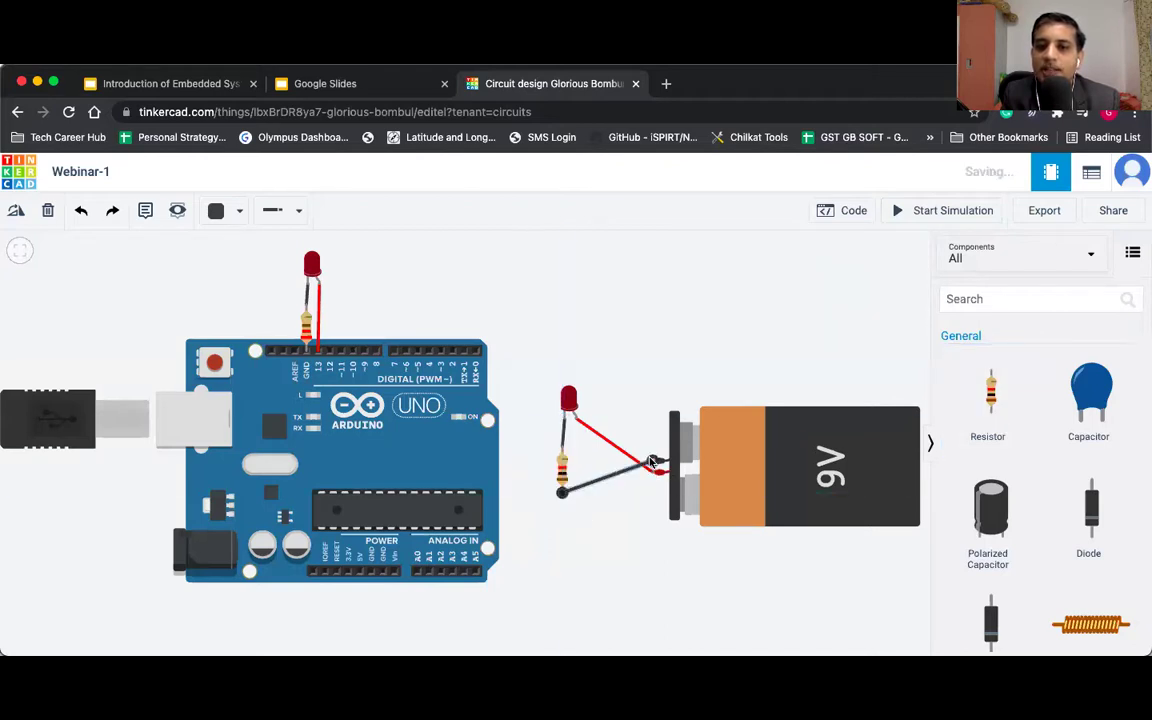
click(898, 211)
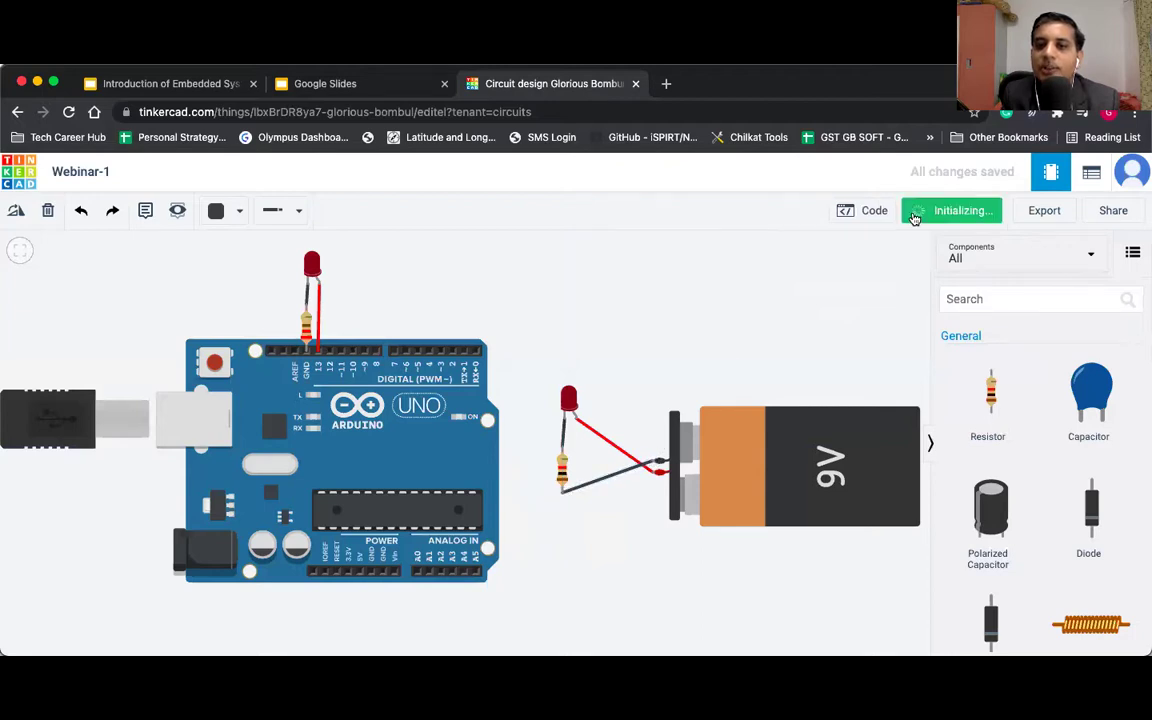
scroll(570, 410, up, 3)
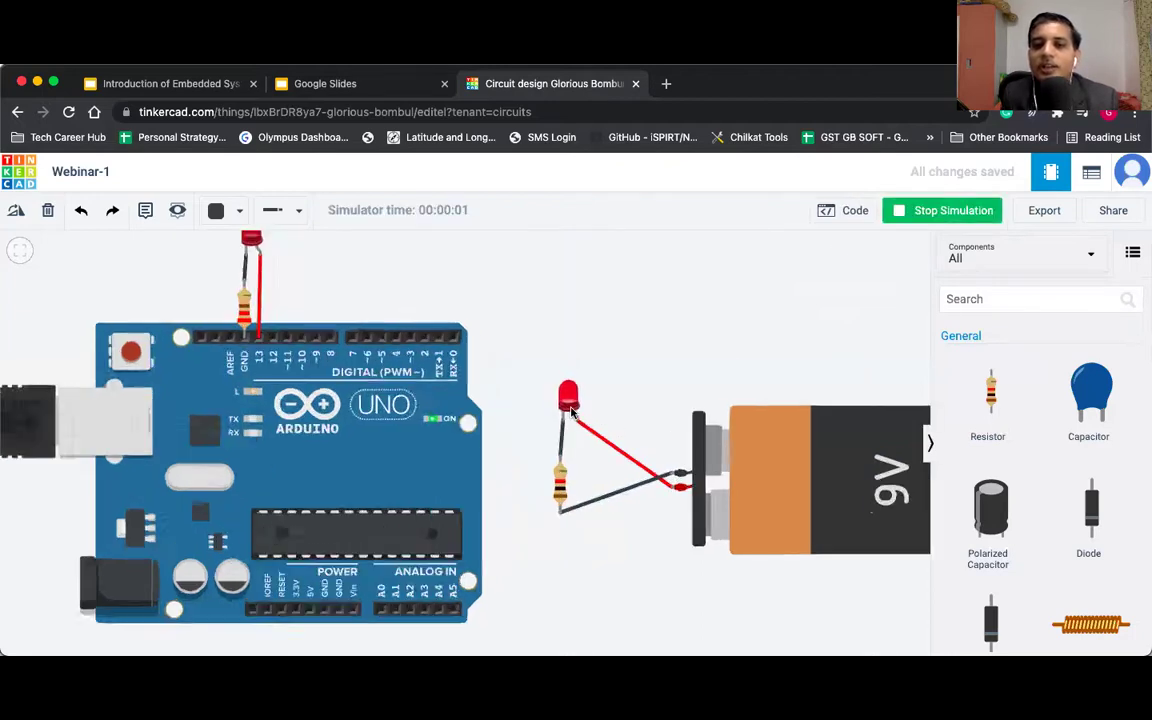
scroll(594, 406, down, 3)
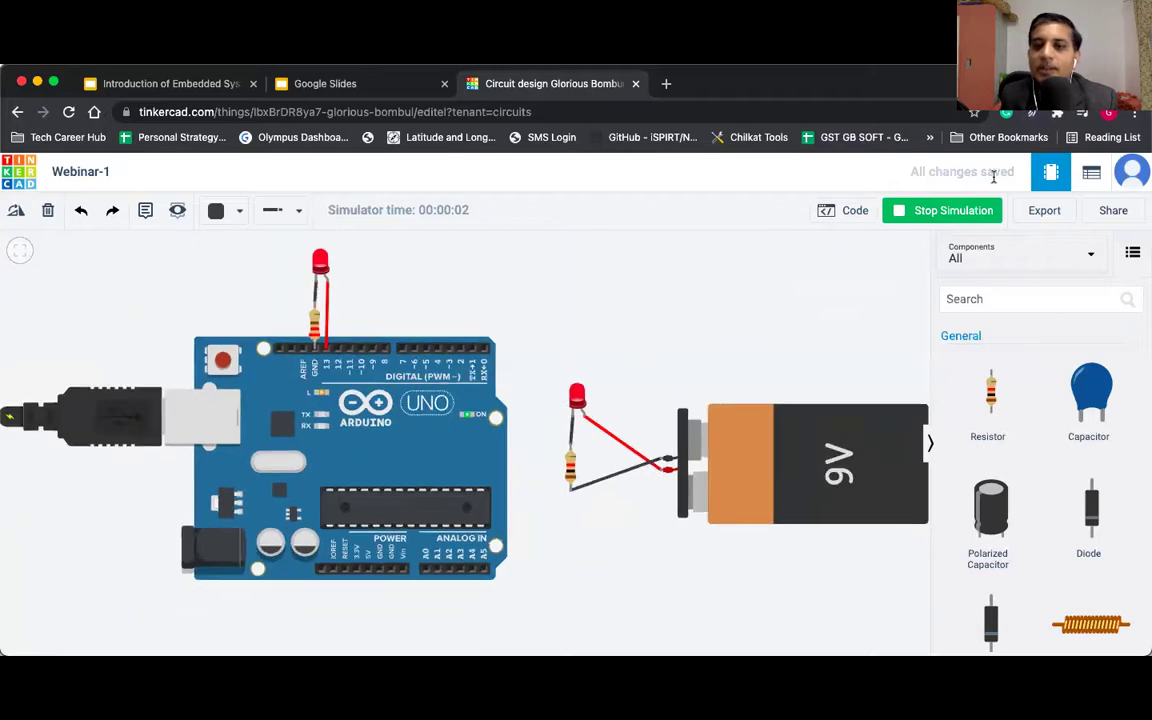
click(920, 212)
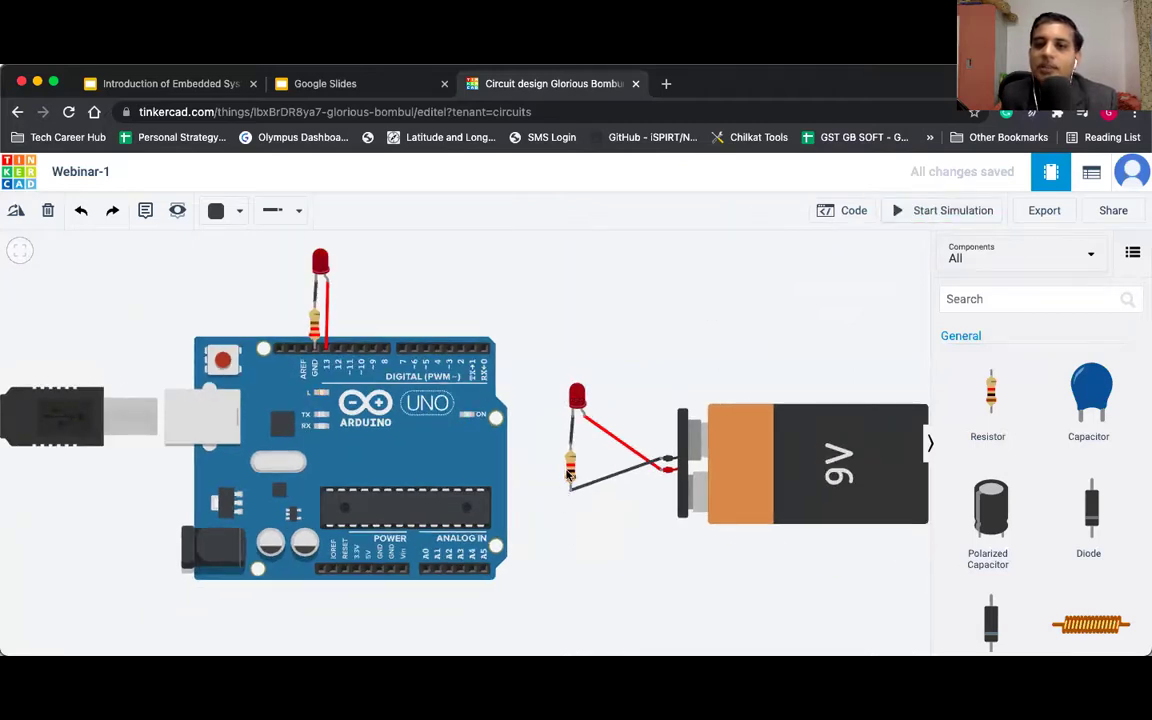
Set the second LED's resistor to 220 Ω and run a brief simulation to check the LED's current.
click(569, 468)
click(898, 312)
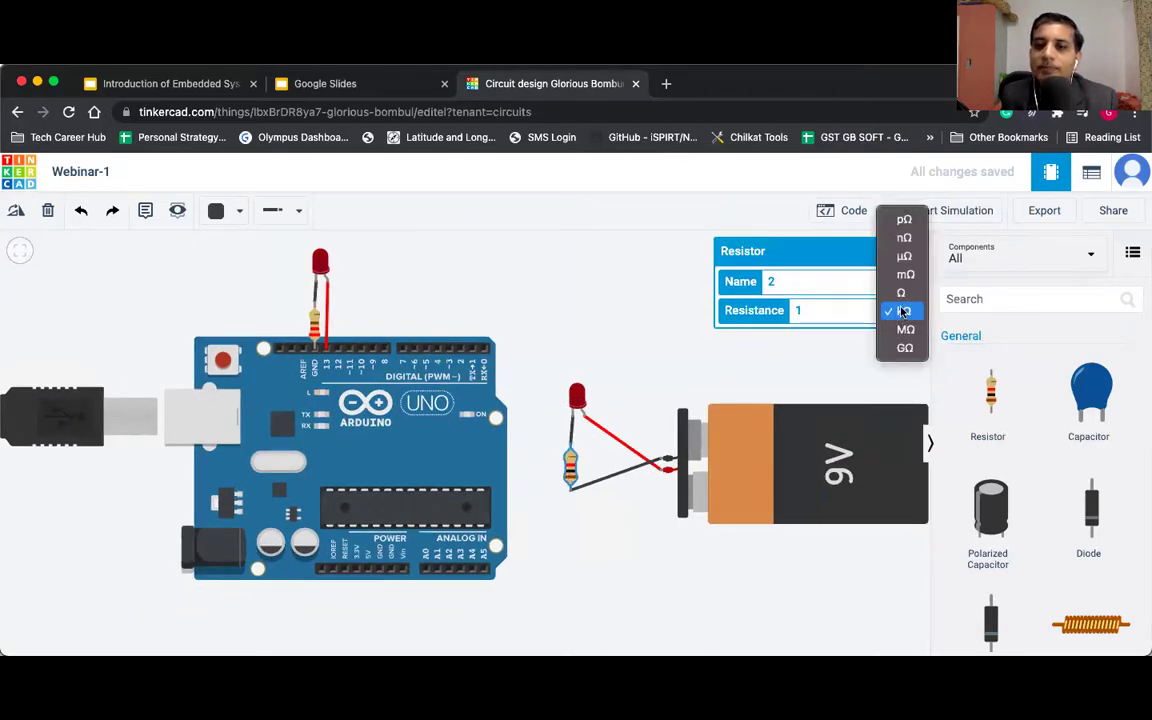
click(897, 292)
click(827, 316)
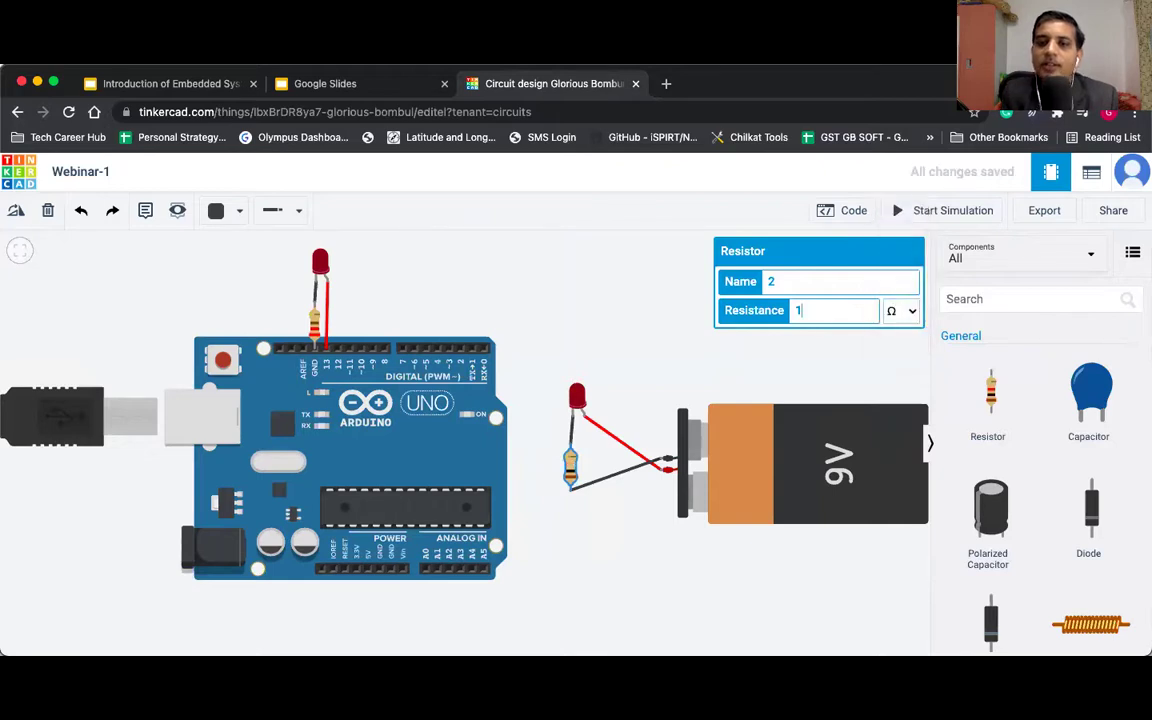
text(220)
click(693, 385)
click(944, 210)
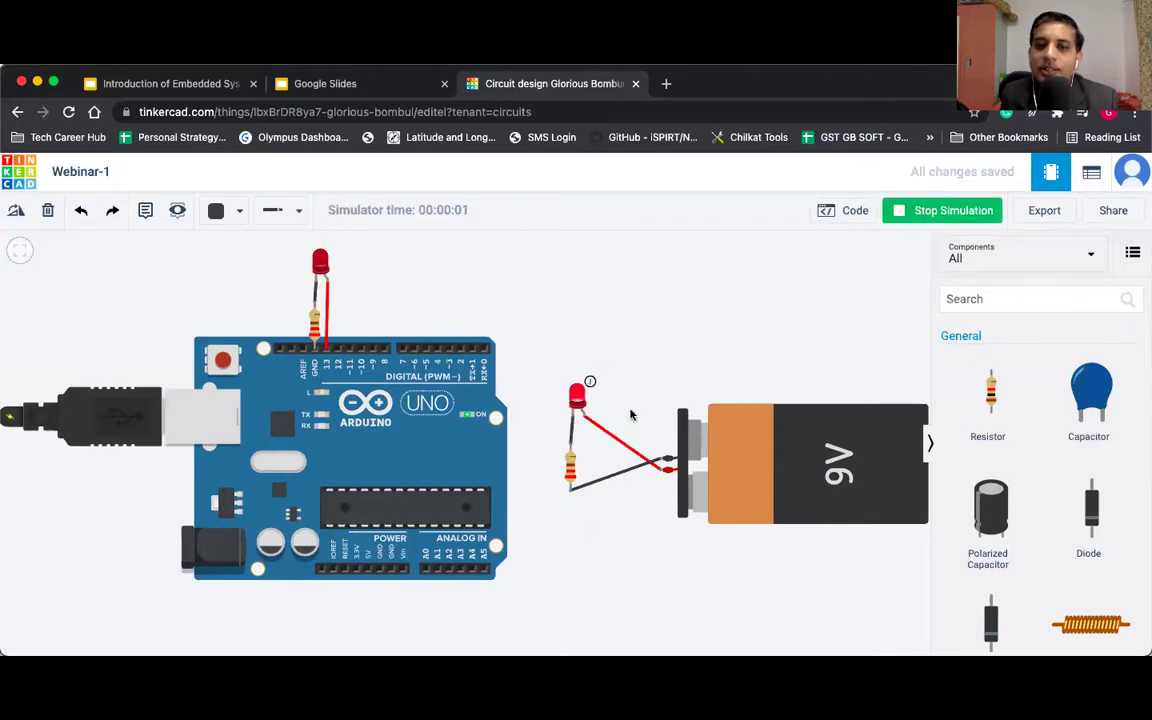
mouse_move(575, 400)
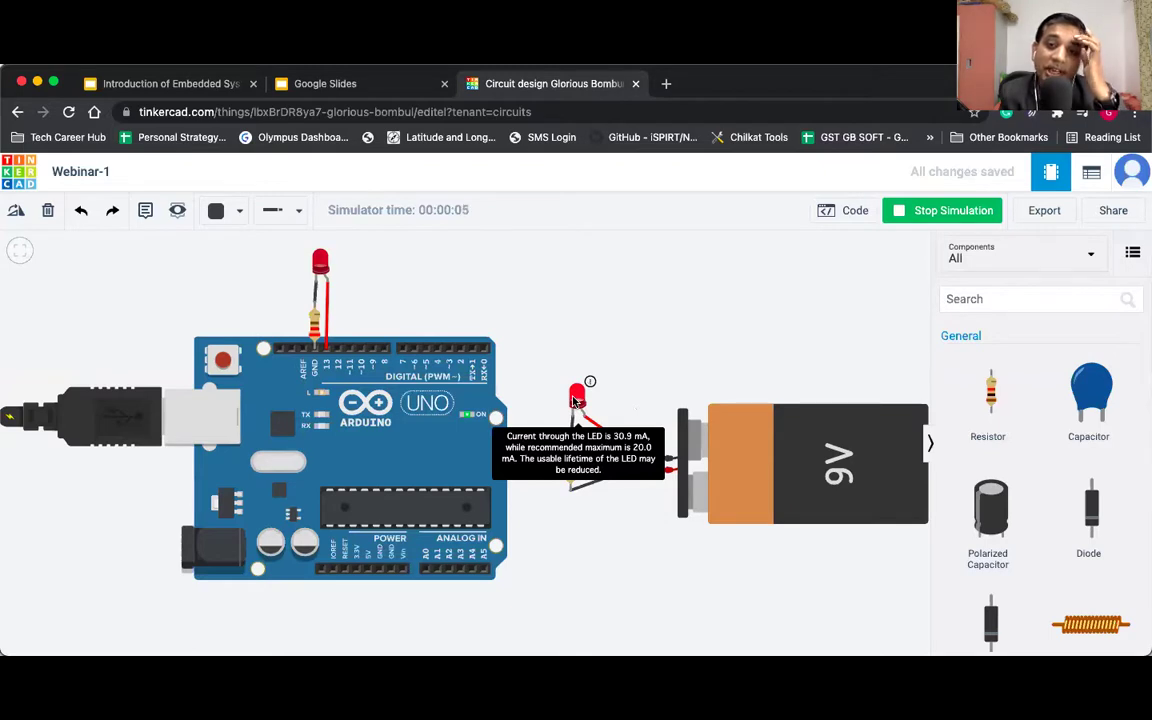
click(915, 212)
Set the second LED's resistor to 330 Ω and run a brief simulation to check the LED's current.
click(570, 462)
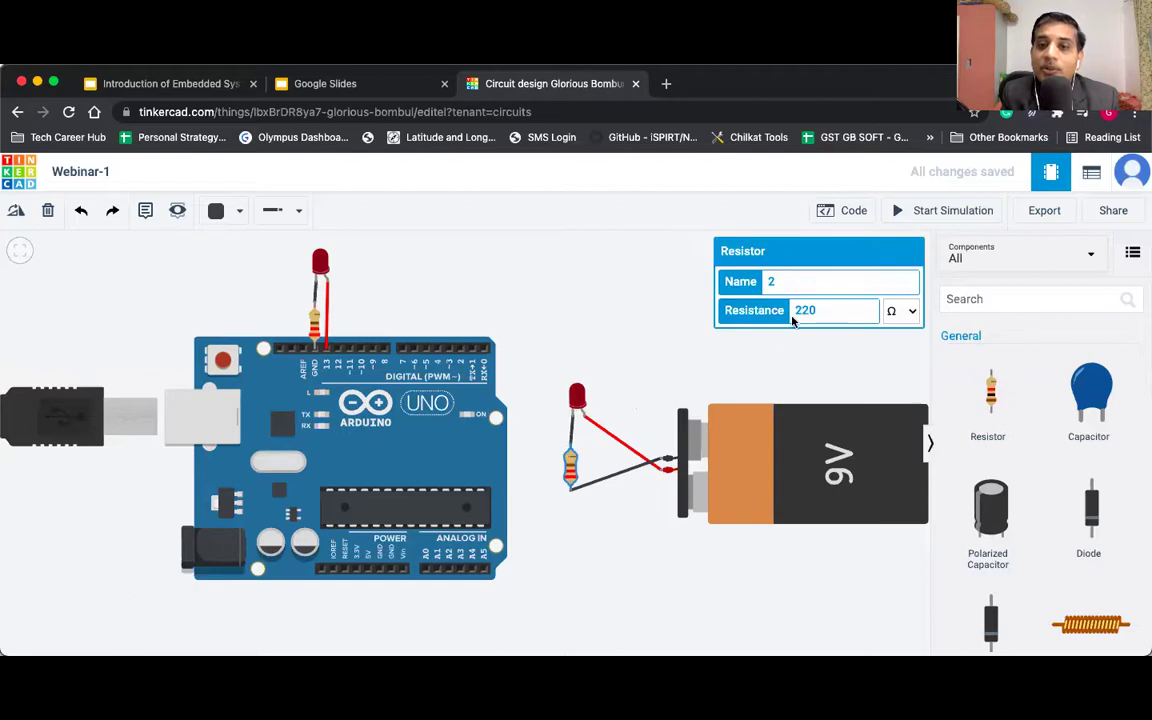
drag(820, 308, 755, 311)
text(330)
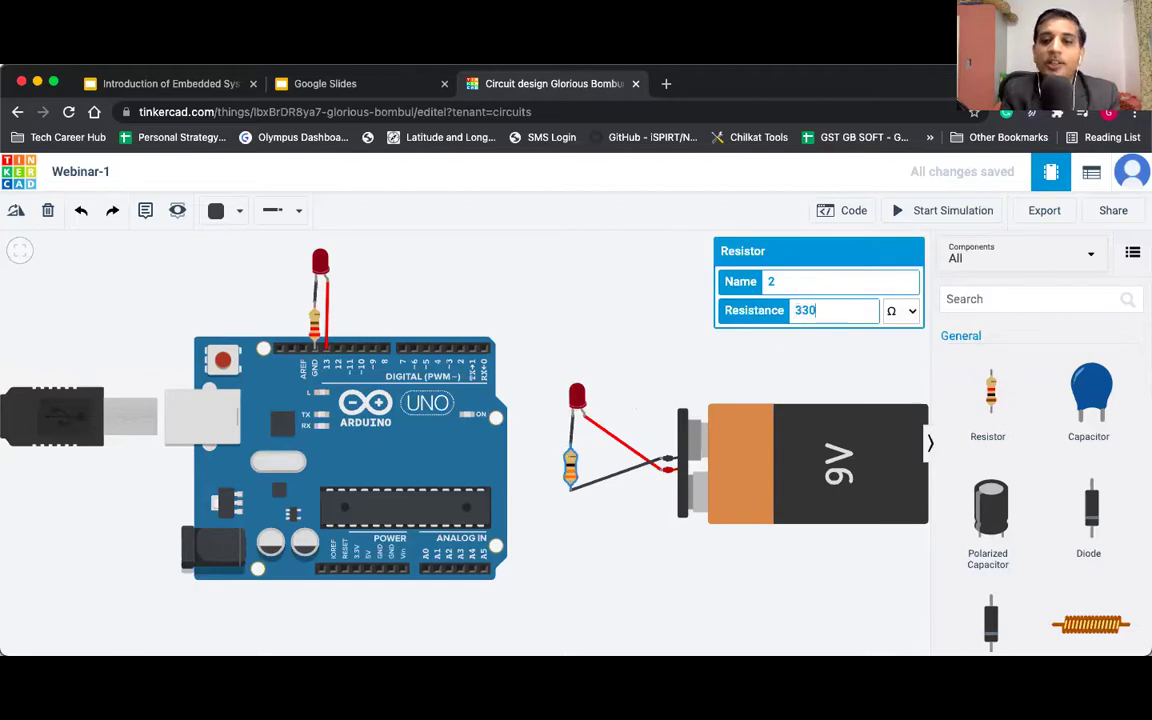
click(648, 365)
click(928, 210)
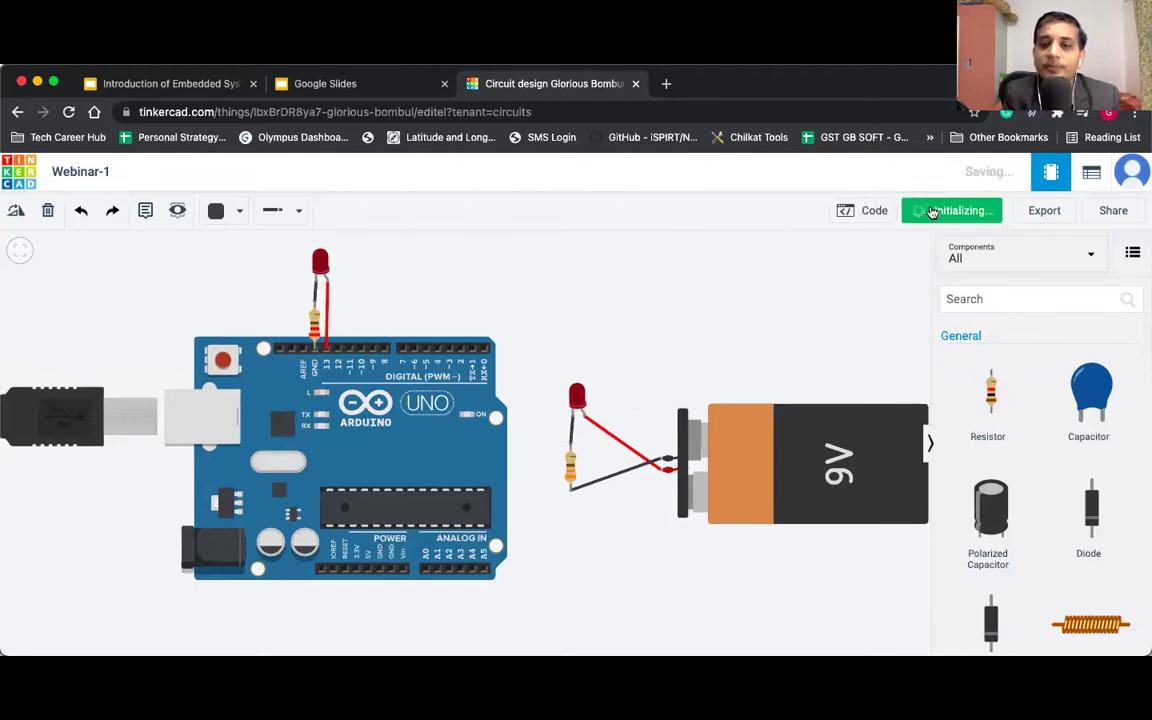
mouse_move(589, 383)
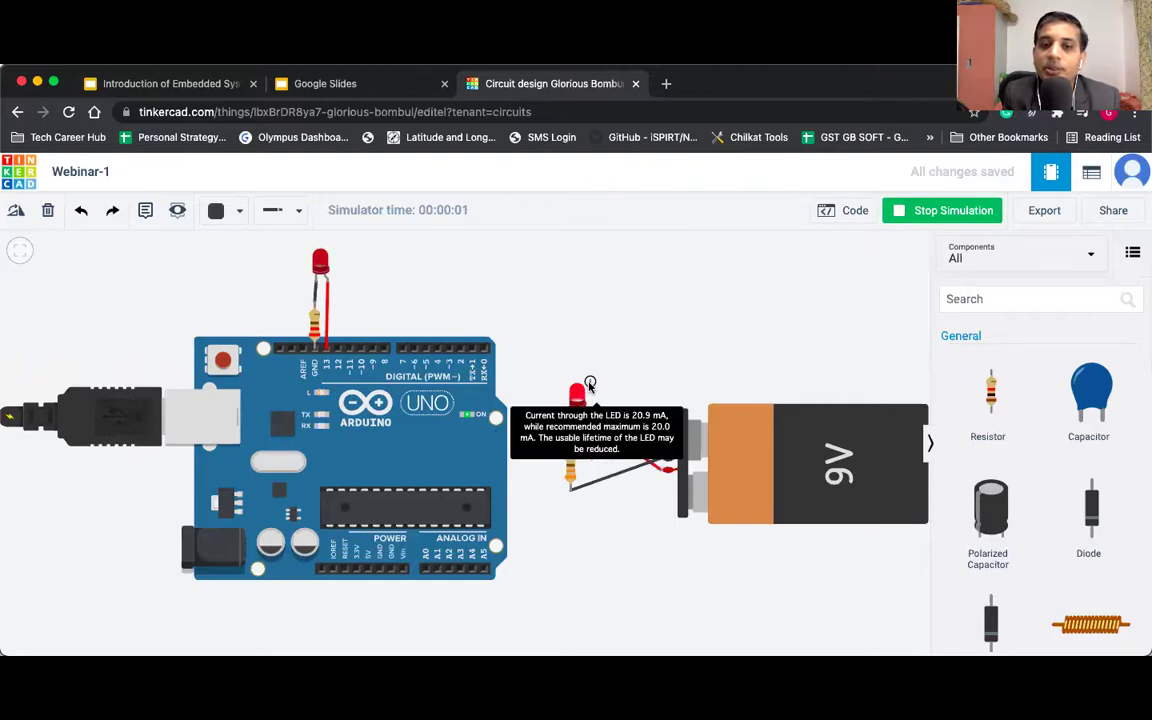
click(890, 213)
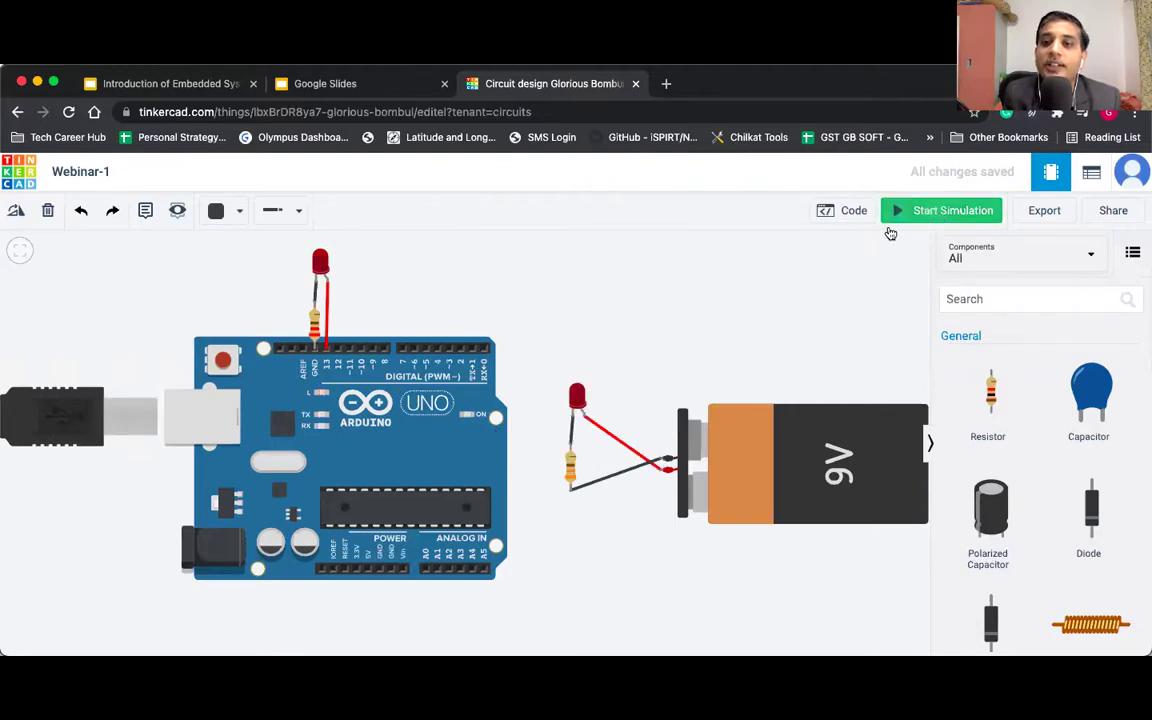
Set the second LED's resistor to 500 Ω and run a brief simulation to inspect the LED.
click(570, 465)
double_click(827, 309)
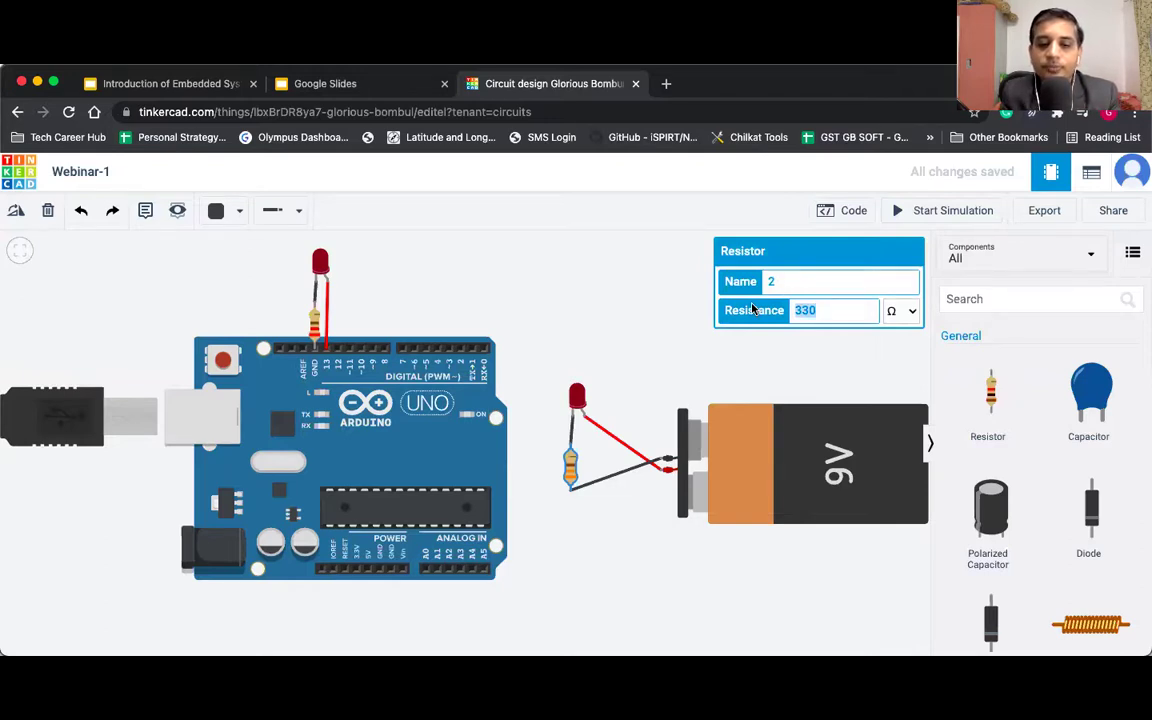
key(BackSpace)
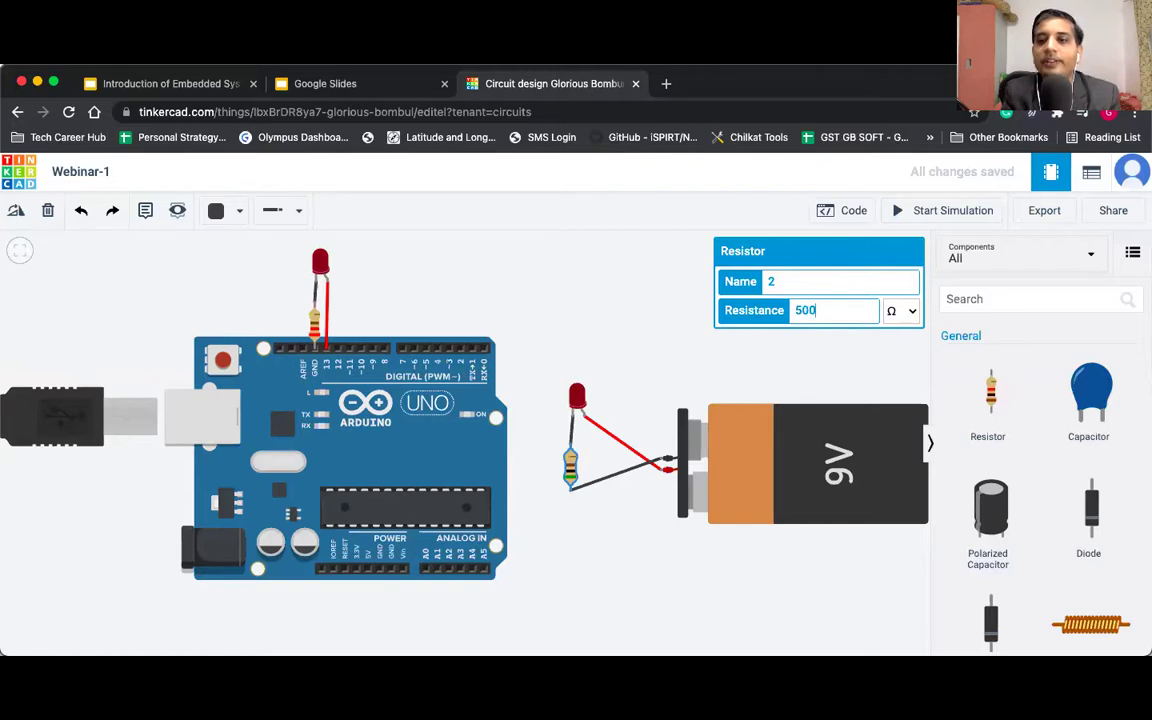
click(641, 336)
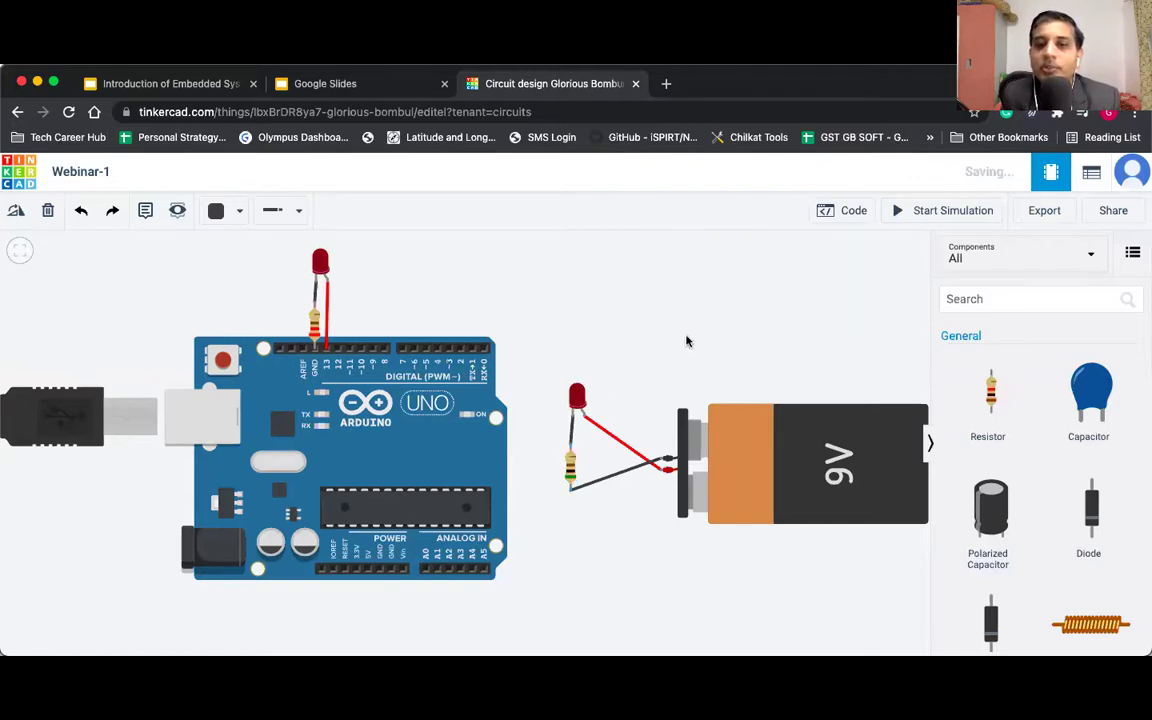
click(915, 213)
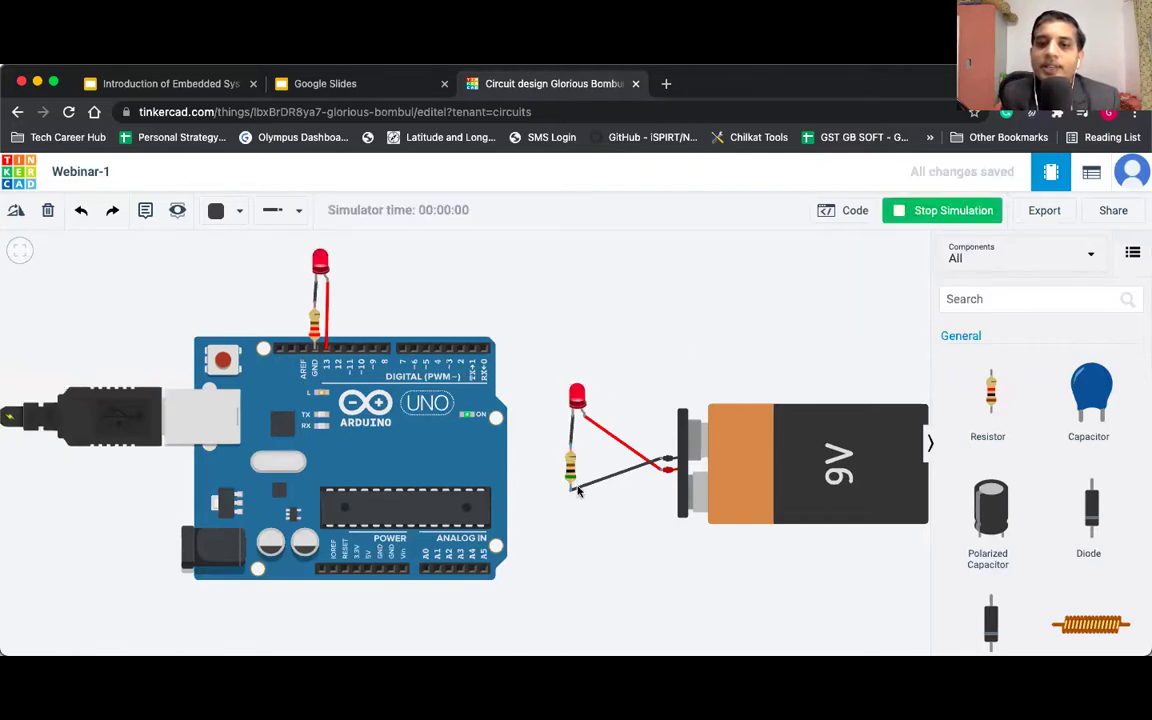
scroll(576, 414, up, 3)
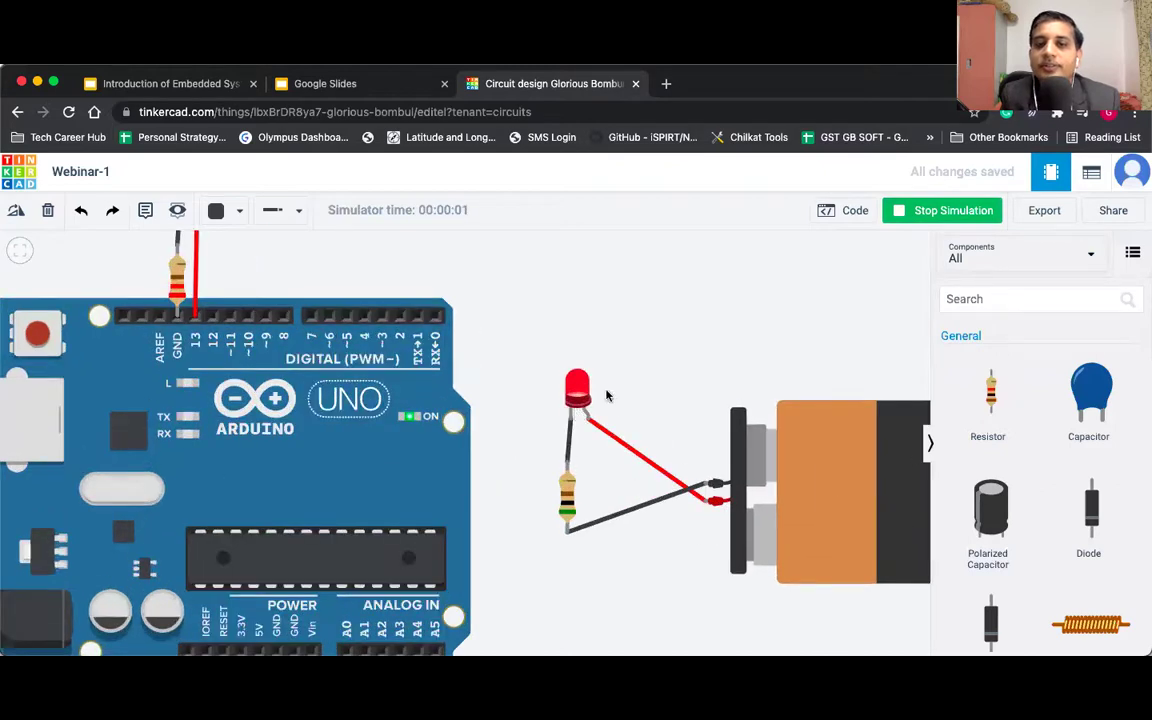
scroll(586, 441, down, 3)
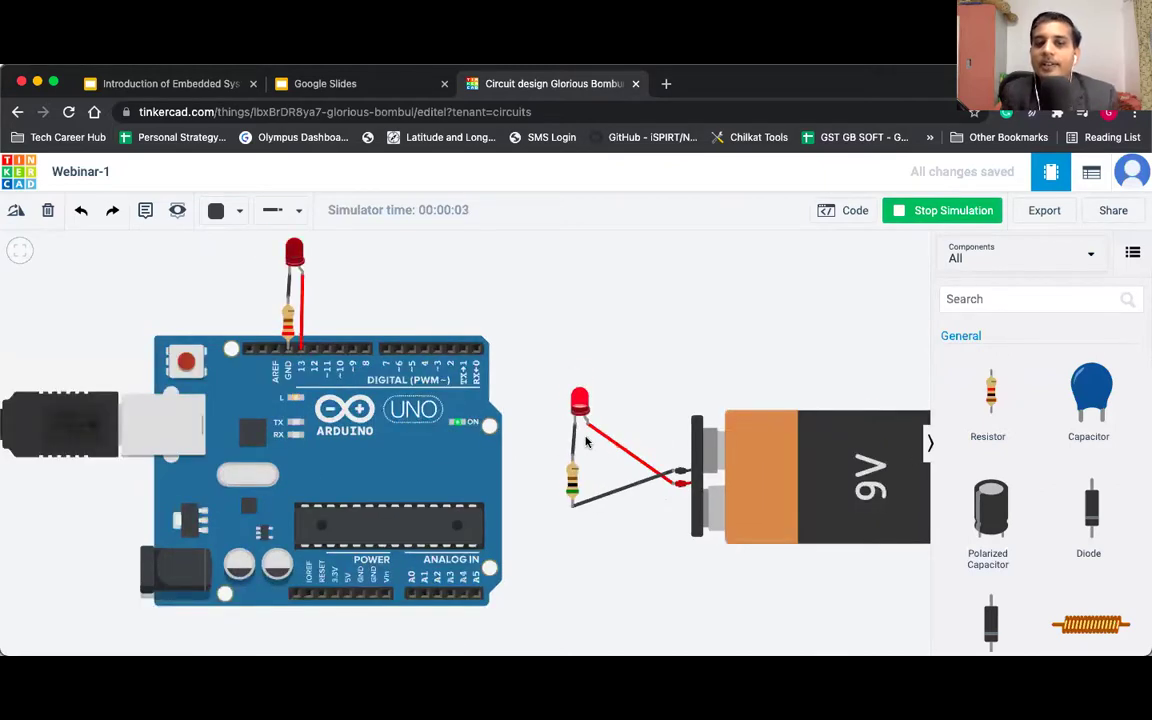
click(917, 222)
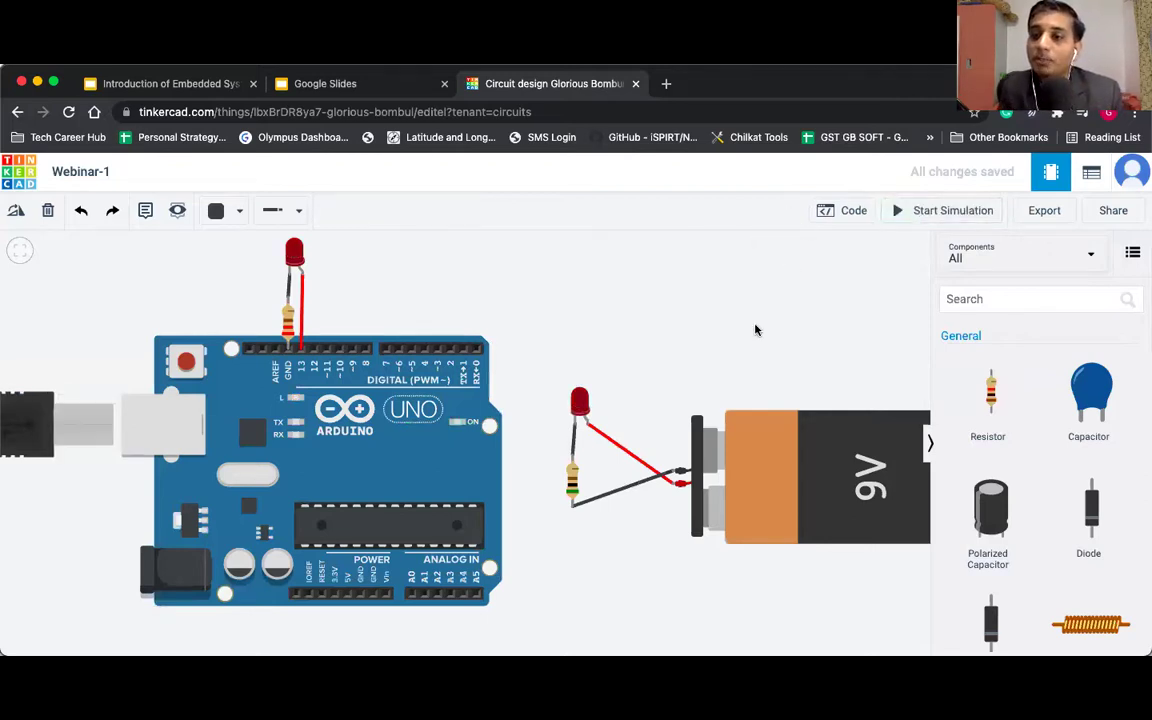
Examine the component library's microcontrollers, instruments, integrated circuits and power control parts, including the voltage regulators.
scroll(1030, 540, down, 2)
scroll(1030, 540, down, 6)
scroll(1033, 542, down, 12)
scroll(1033, 542, down, 12)
scroll(1033, 542, down, 3)
scroll(1033, 542, up, 3)
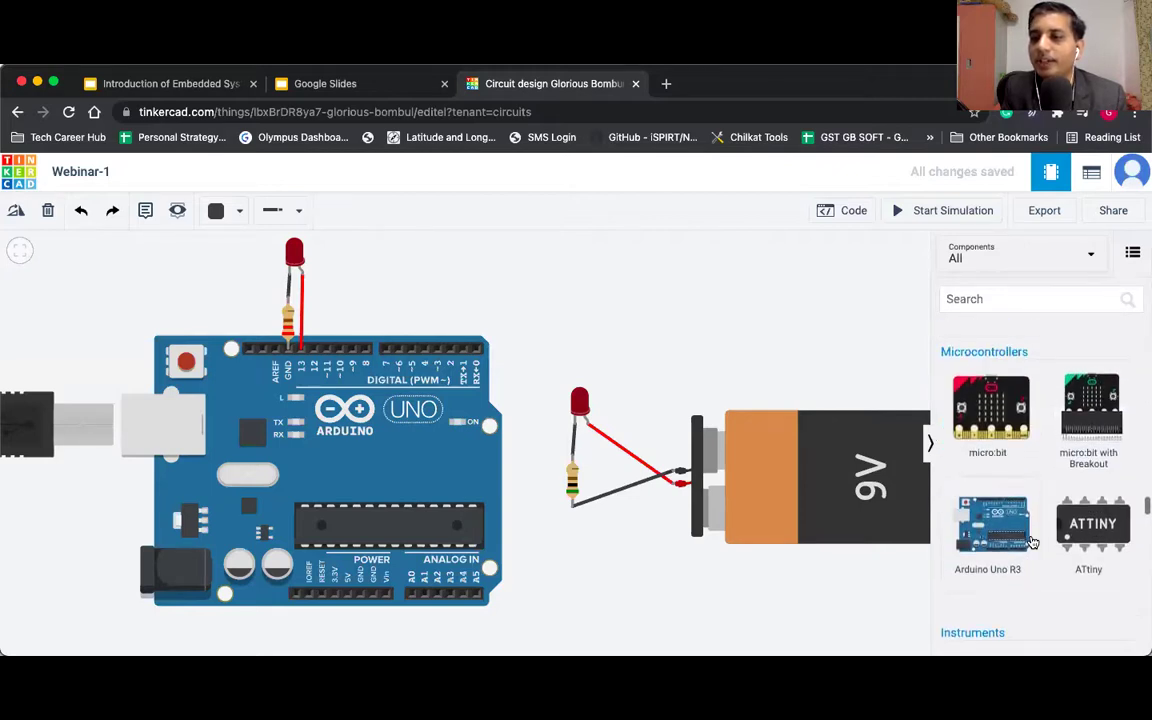
scroll(1033, 542, down, 3)
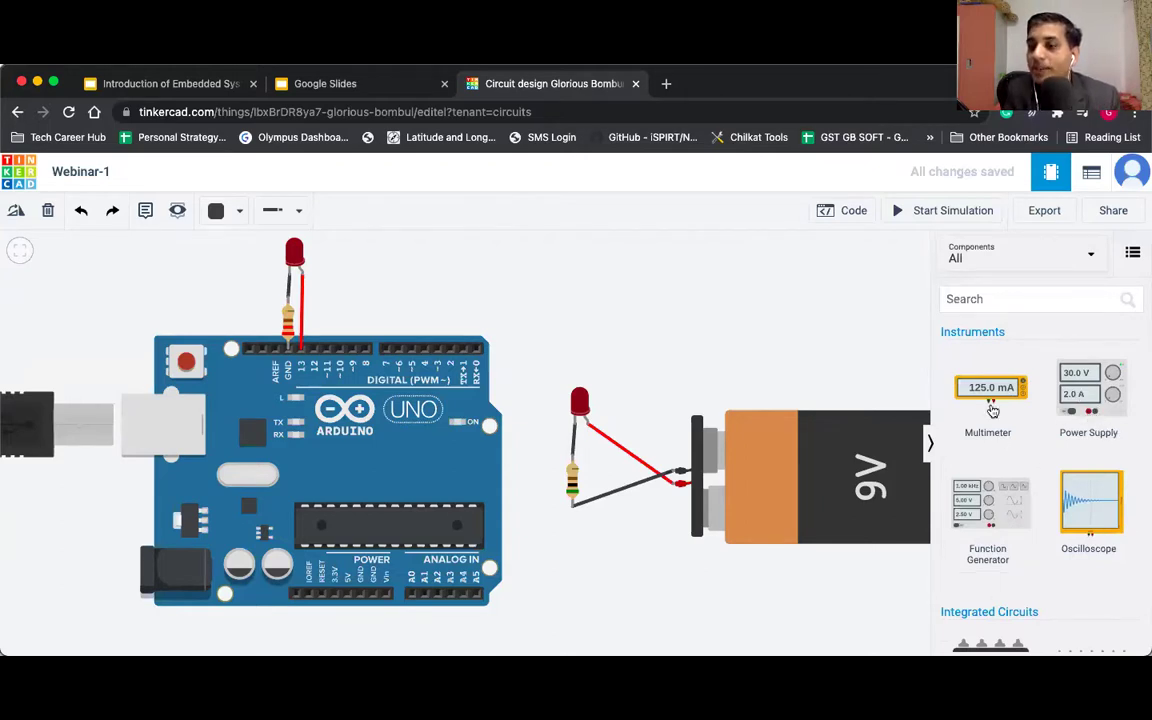
scroll(994, 557, down, 3)
scroll(993, 556, down, 1)
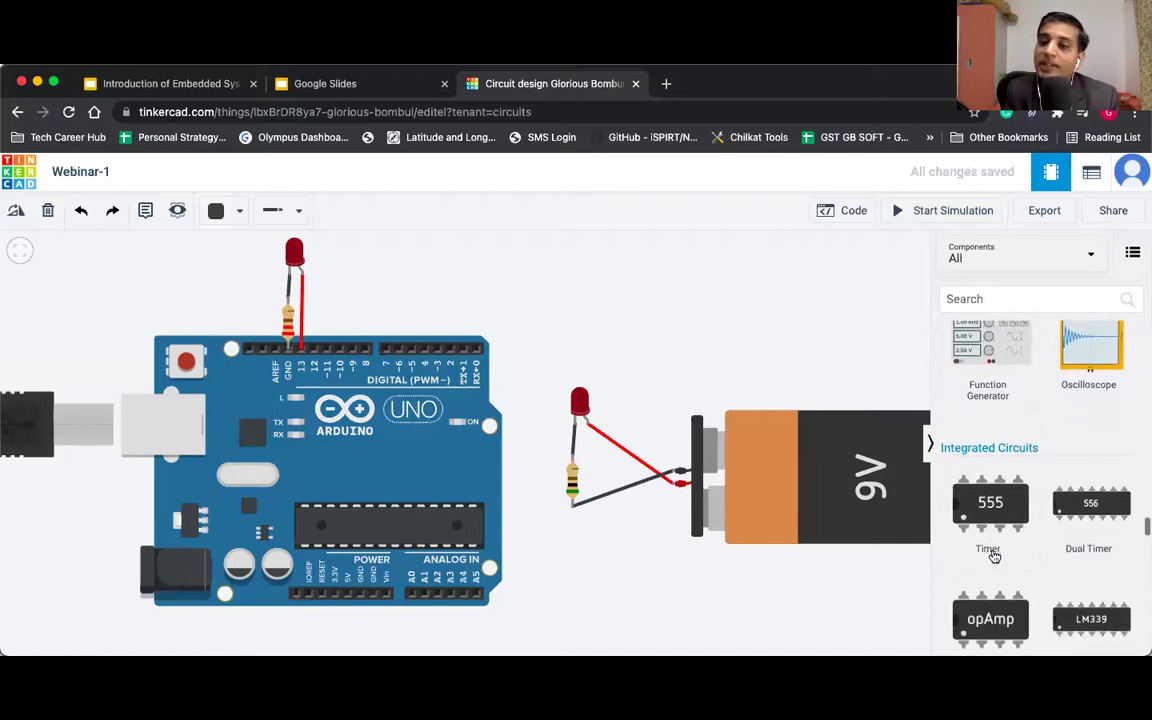
scroll(993, 556, down, 2)
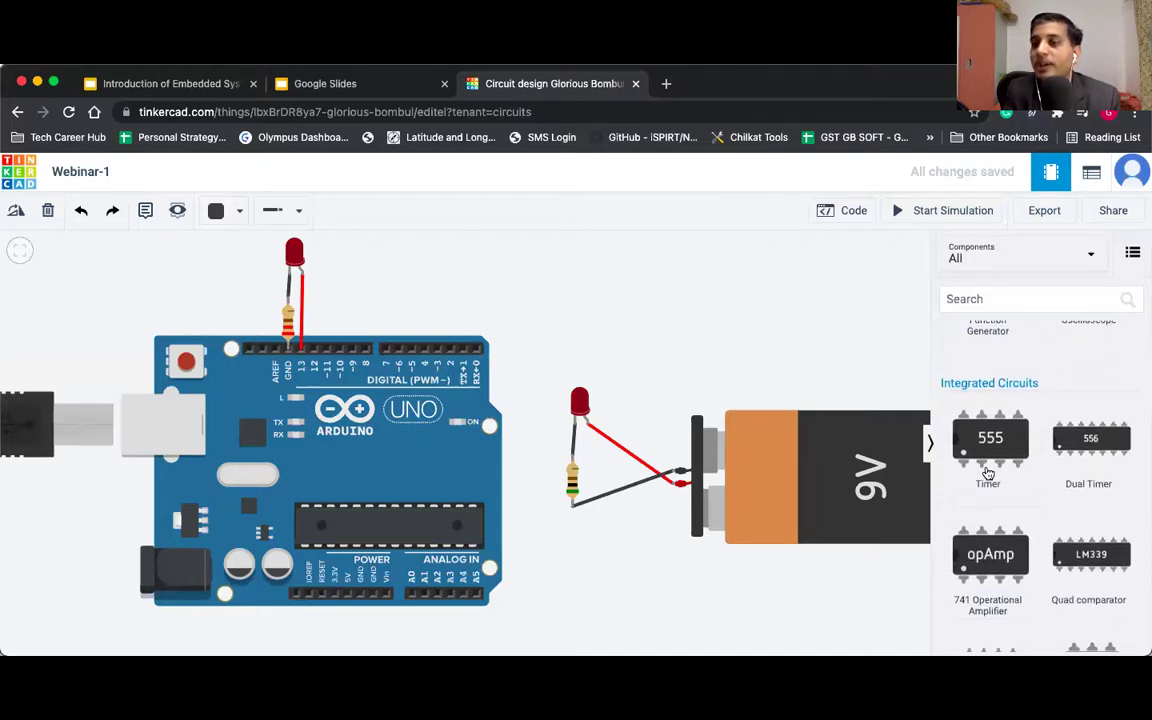
scroll(1005, 520, down, 2)
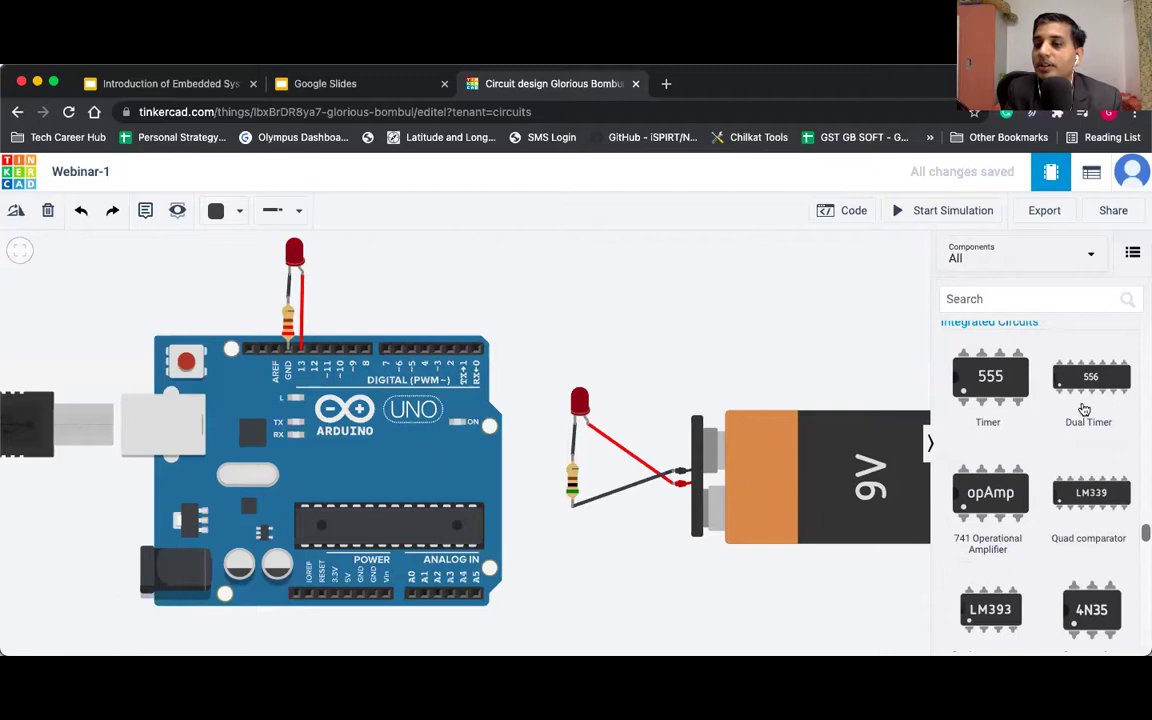
scroll(1040, 430, down, 2)
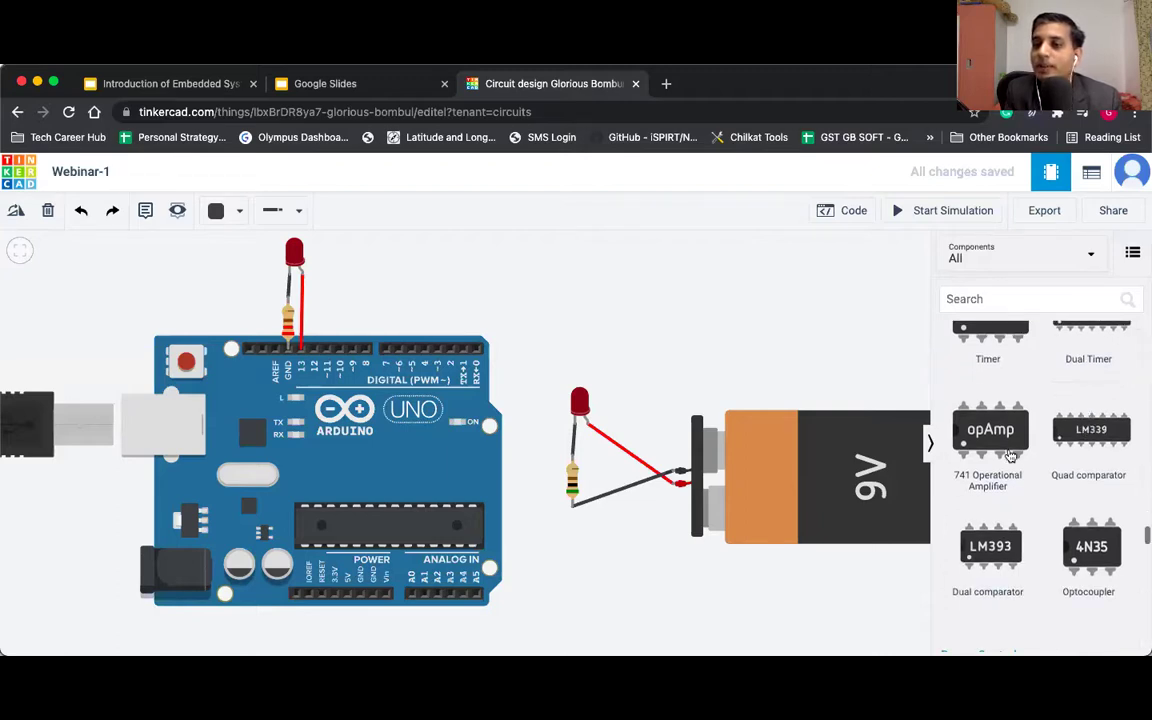
scroll(996, 502, down, 2)
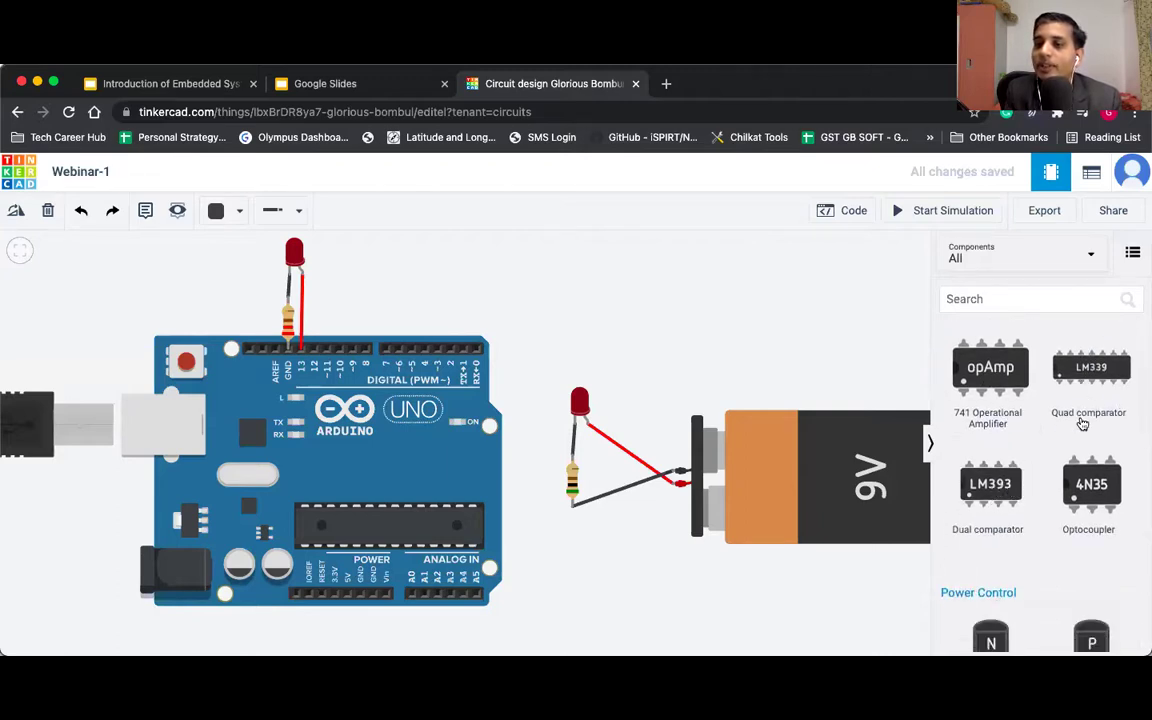
scroll(985, 536, down, 2)
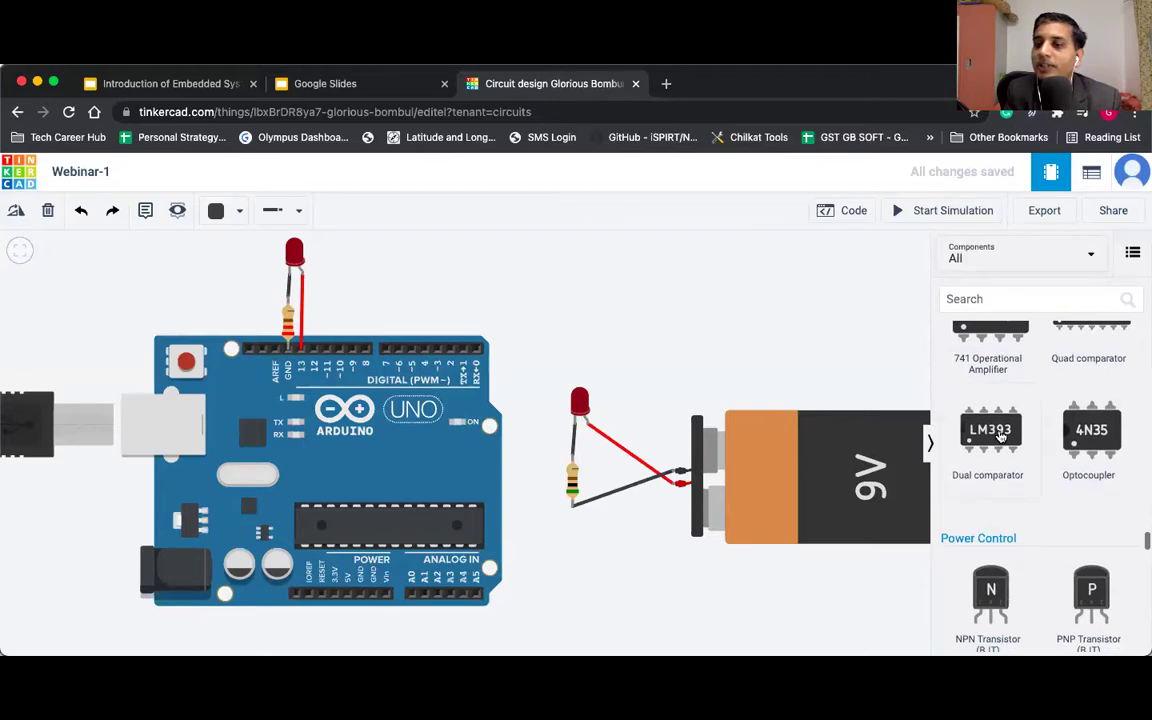
scroll(1024, 495, down, 2)
scroll(1094, 490, down, 3)
scroll(1030, 549, down, 10)
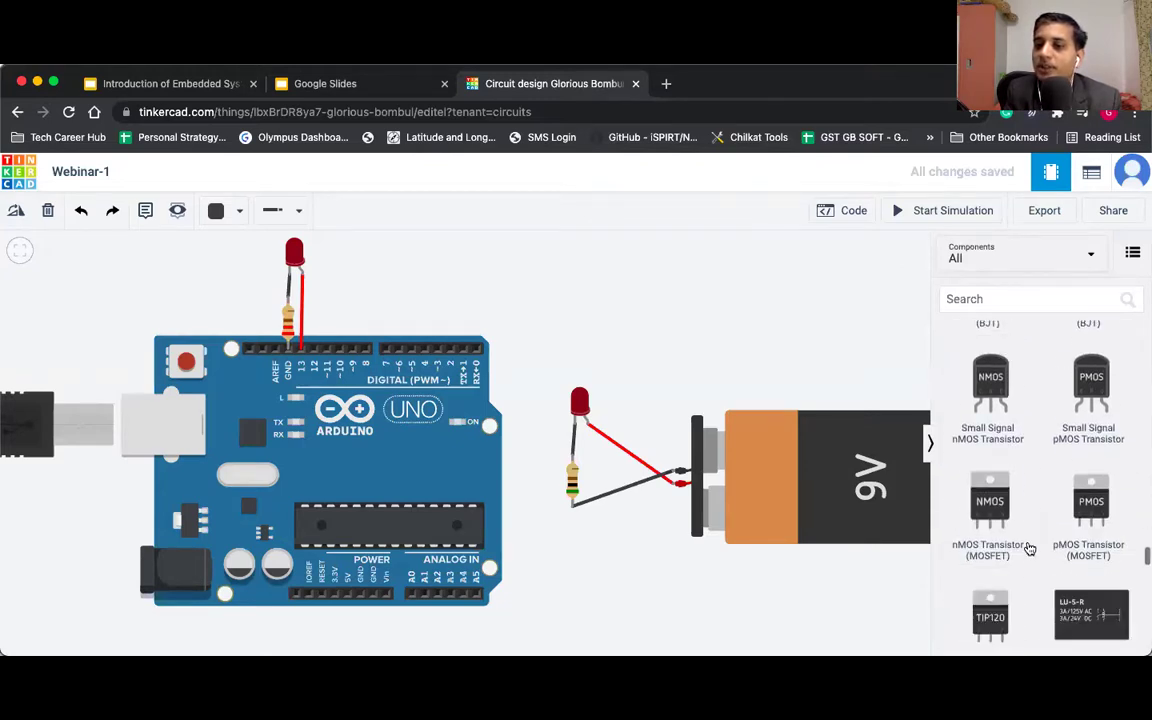
scroll(1030, 549, down, 6)
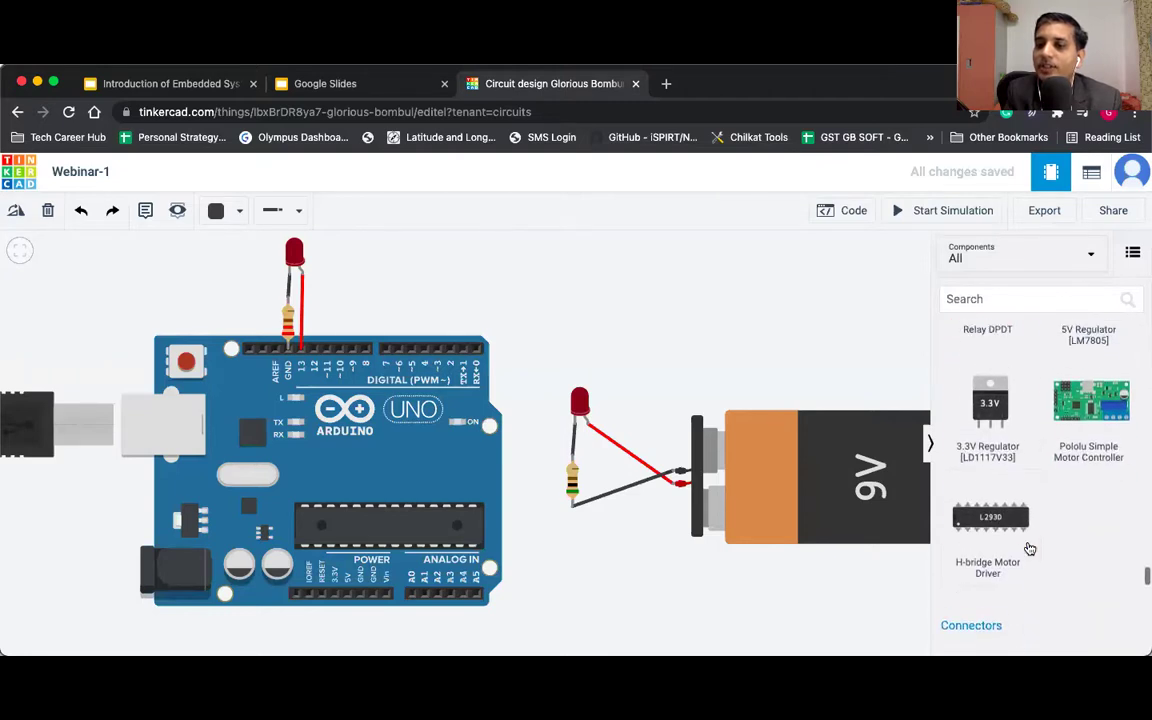
scroll(1030, 432, up, 1)
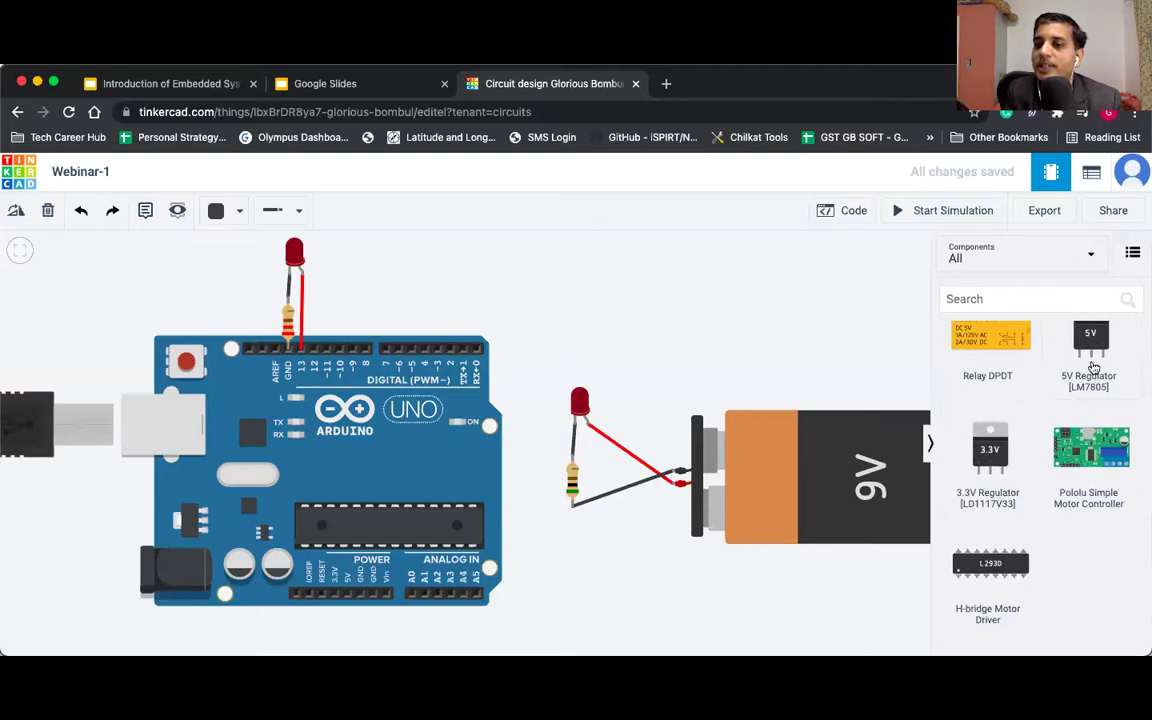
Delete the second LED, its resistor and the wires connecting them to the 9V battery.
click(628, 453)
key(Delete)
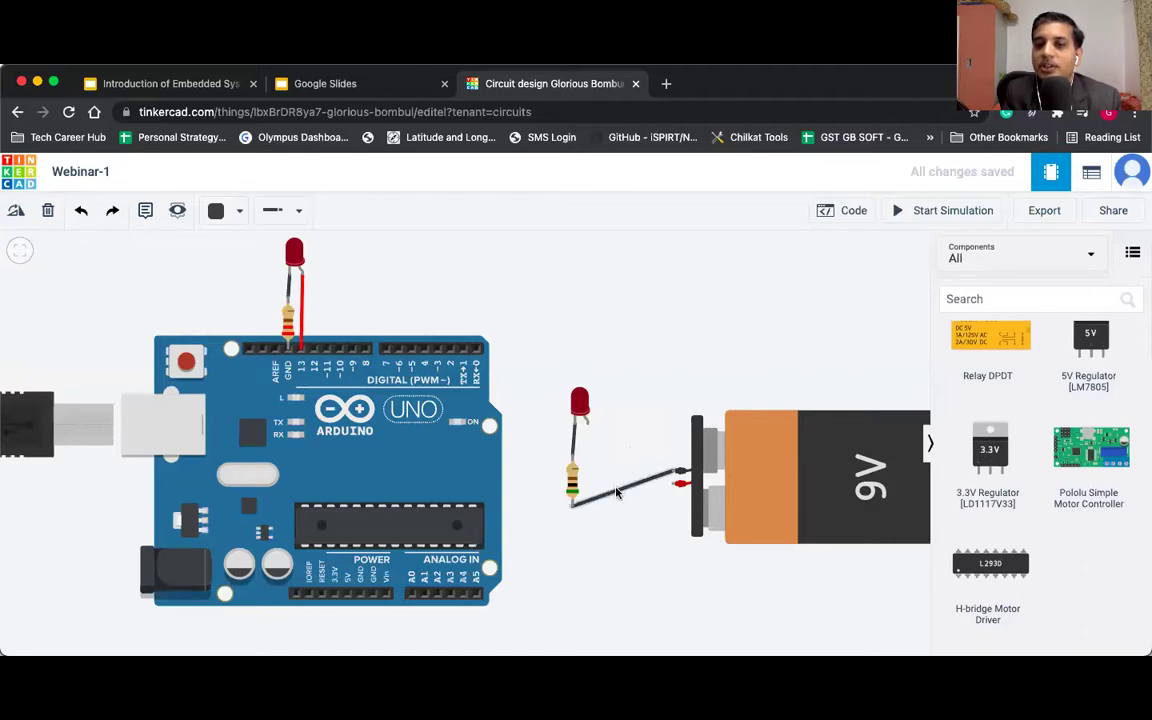
click(617, 492)
key(Delete)
click(580, 400)
key(Delete)
click(573, 479)
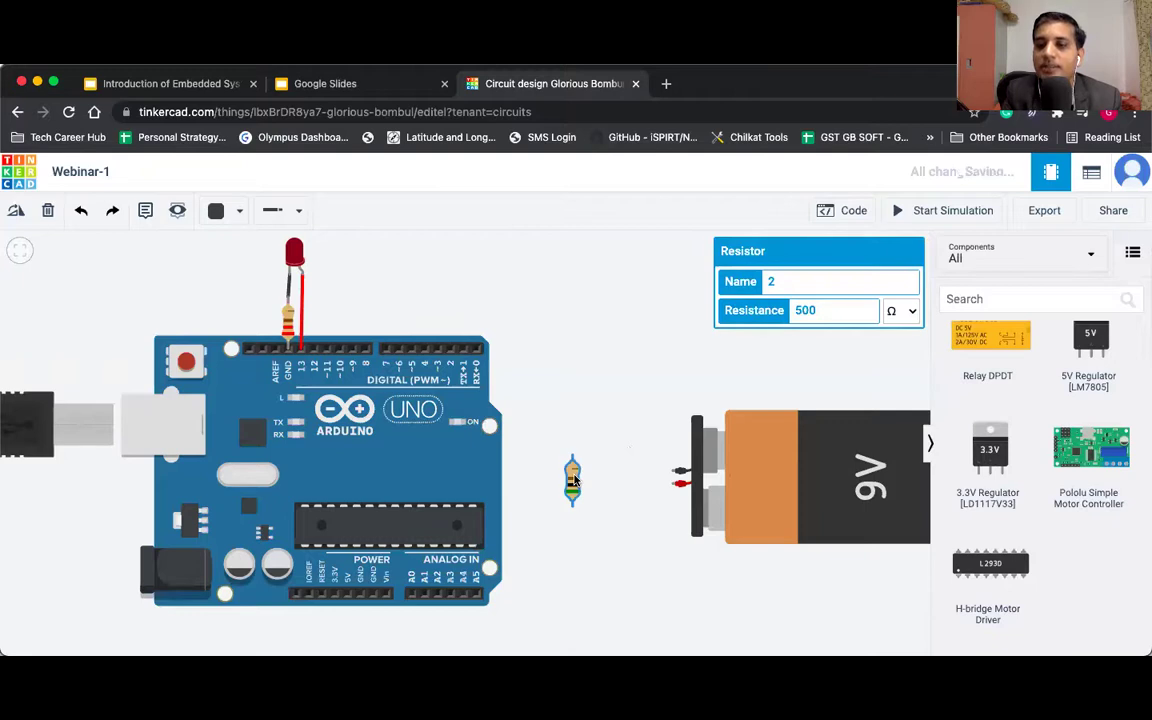
key(Delete)
Place a 5V Regulator [LM7805] between the Arduino Uno and the 9V battery.
drag(1090, 355, 682, 358)
mouse_move(576, 420)
mouse_down()
mouse_move(560, 390)
mouse_move(594, 405)
mouse_up()
click(668, 316)
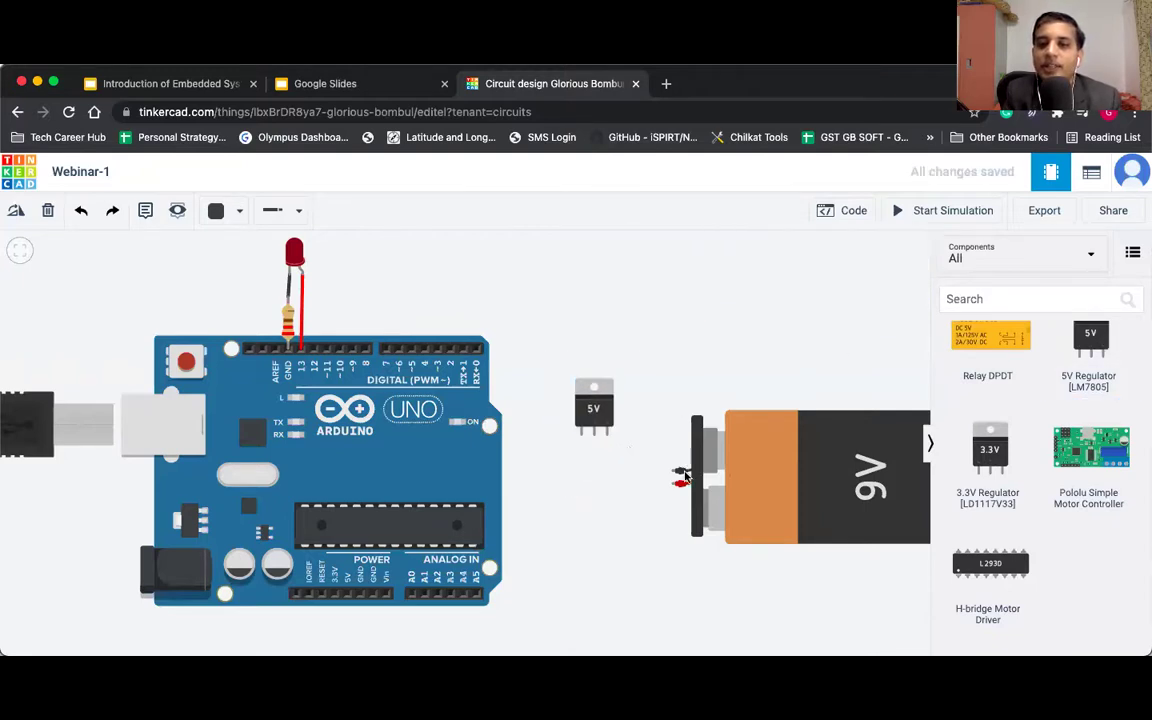
Wire the 5V regulator's middle pin to the 9V battery's negative terminal and its input pin to the positive terminal.
click(594, 436)
click(672, 472)
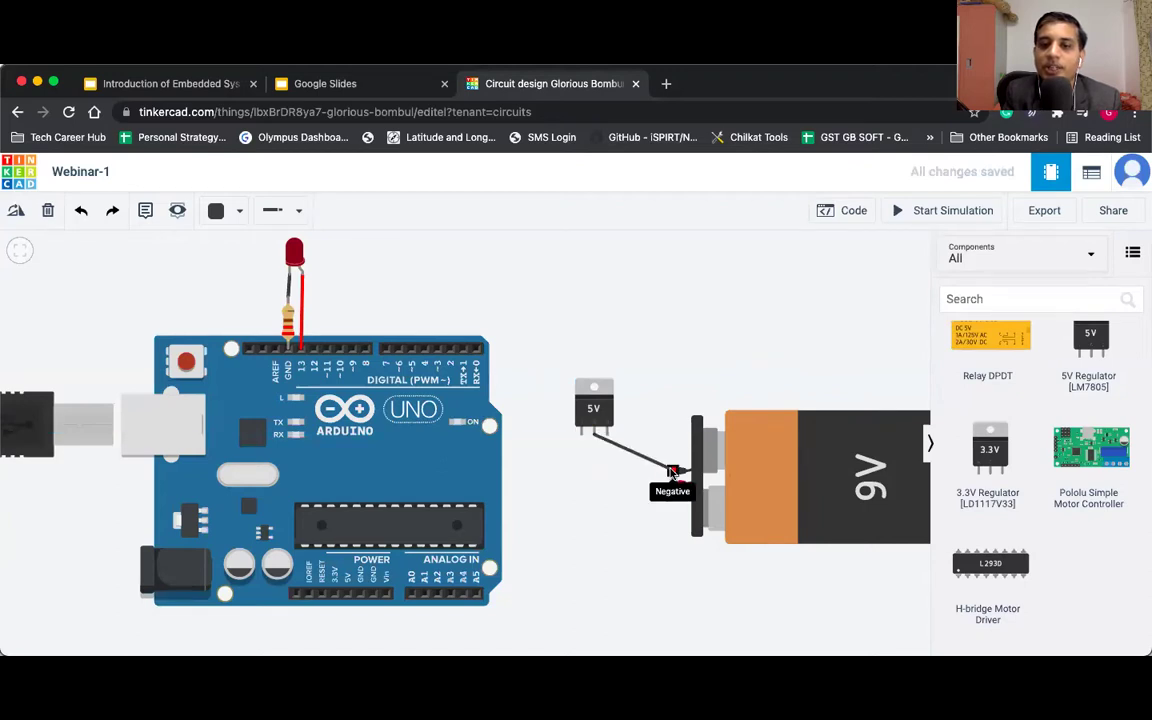
click(581, 436)
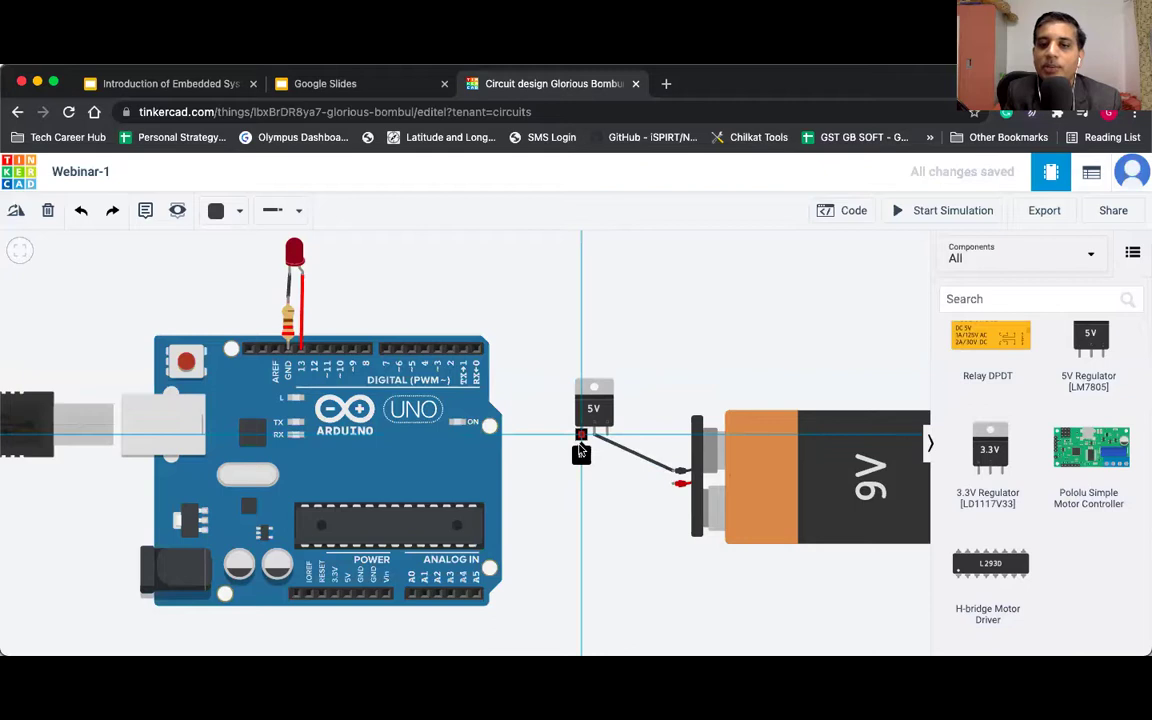
click(676, 484)
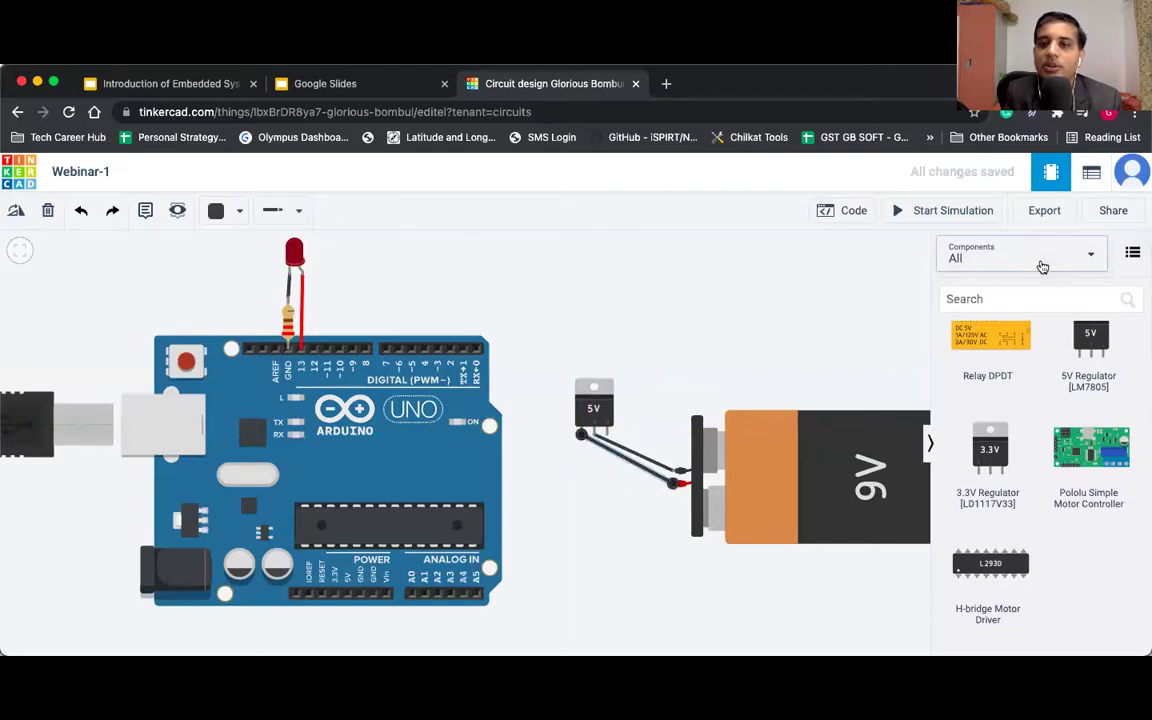
Place a Multimeter in Voltage mode above the 5V regulator and the 9V battery.
scroll(1024, 398, up, 2)
scroll(1024, 398, up, 6)
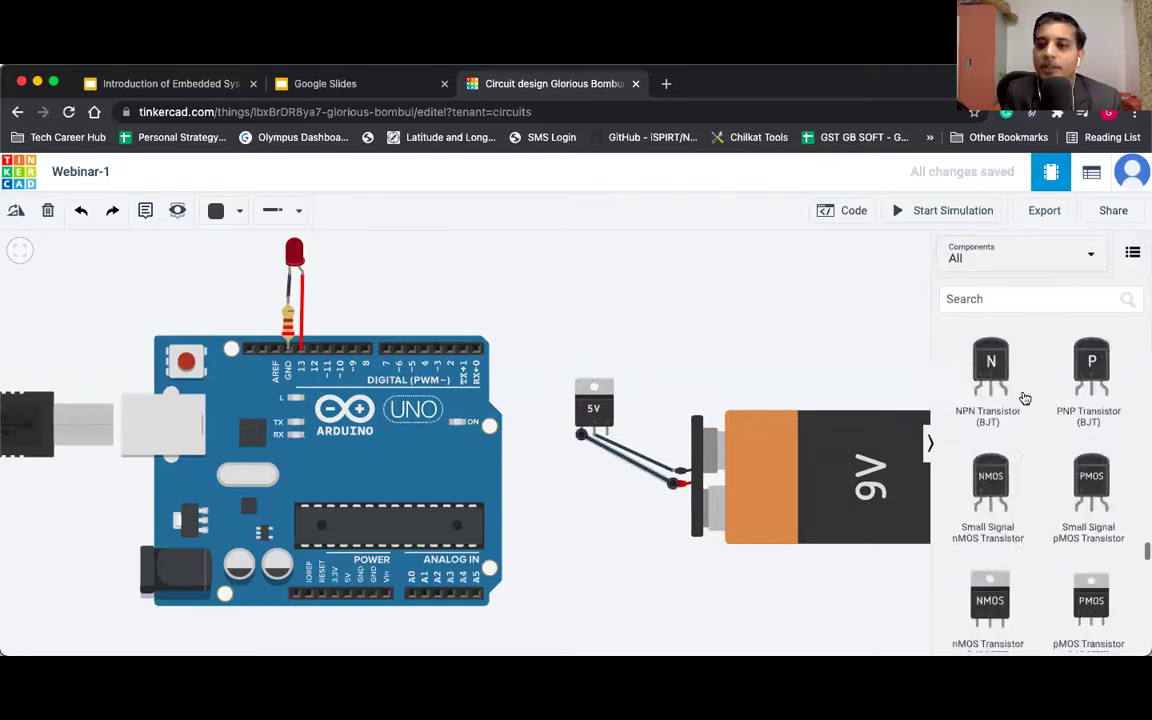
drag(985, 507, 685, 346)
click(672, 292)
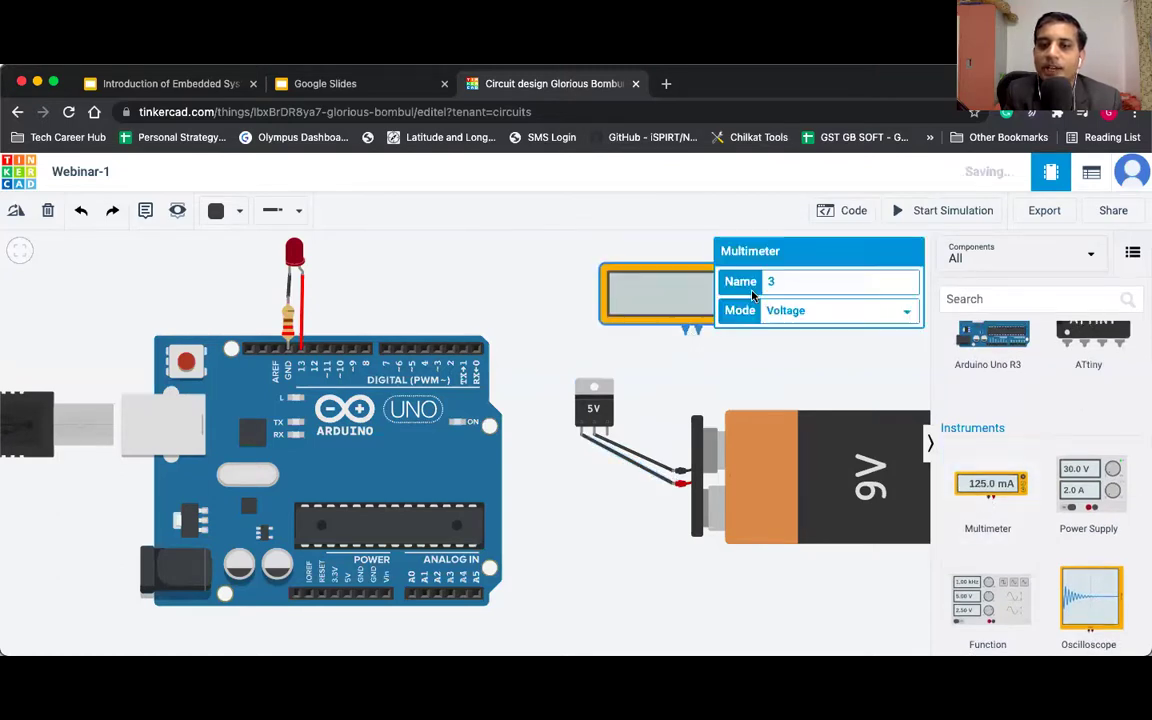
Wire the multimeter's negative probe to the battery's negative terminal and its positive probe to the regulator's output pin.
click(685, 328)
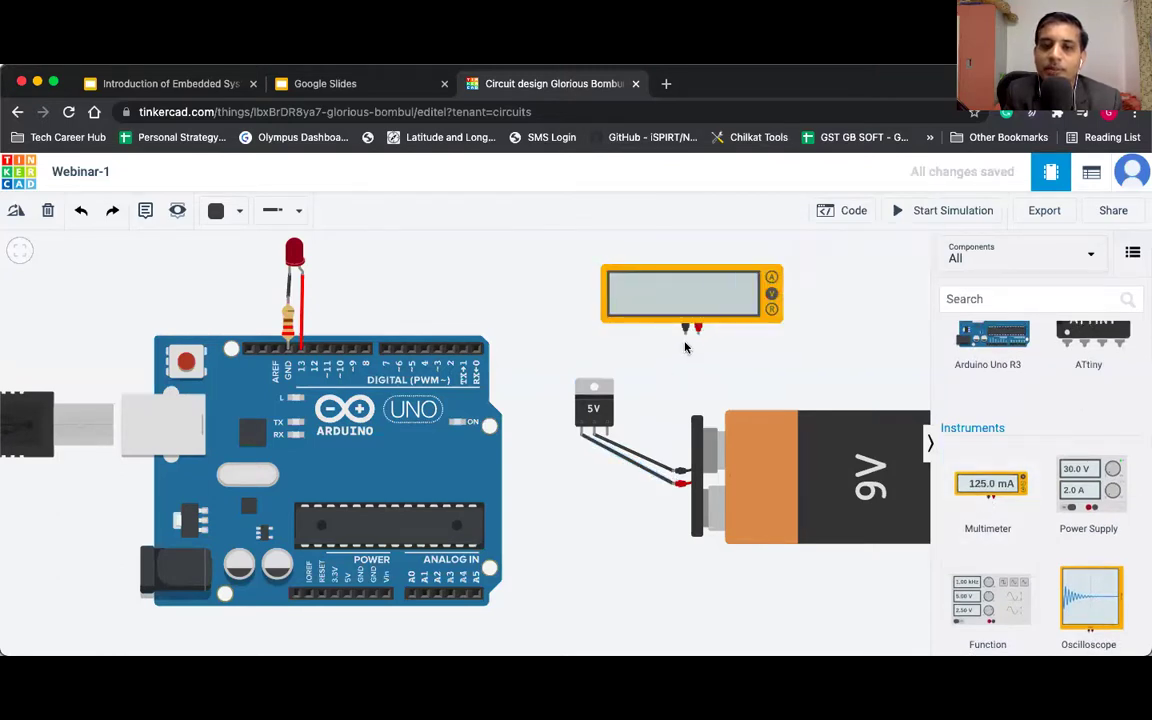
click(675, 469)
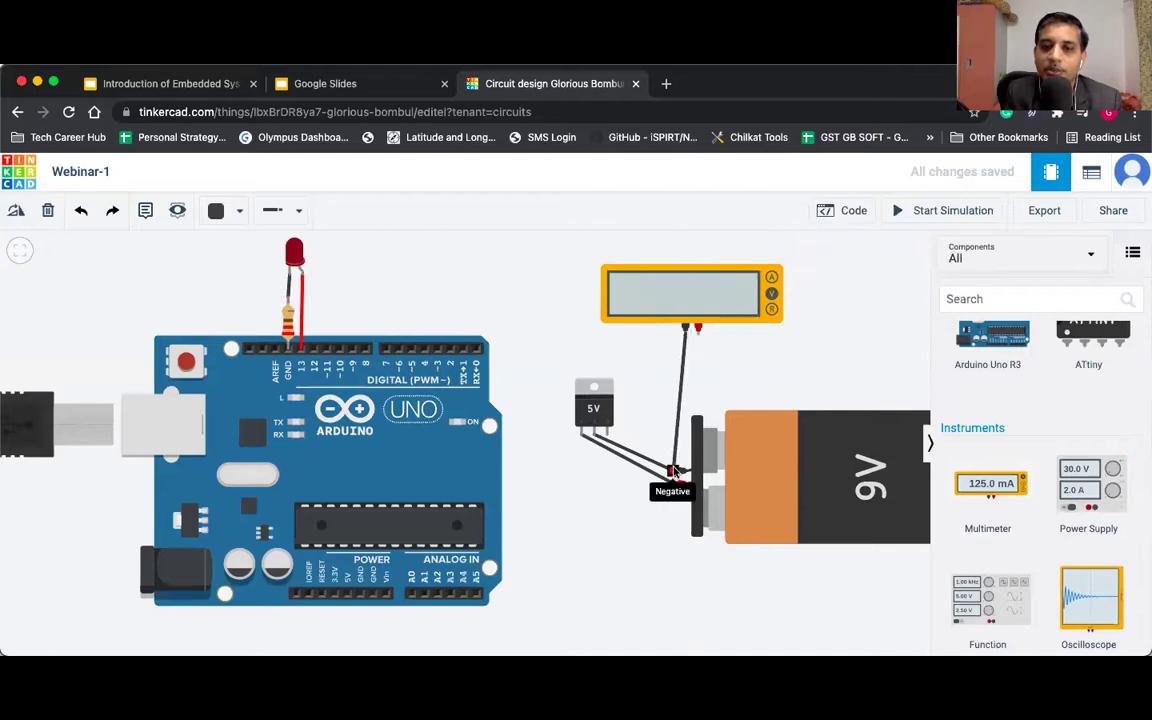
click(697, 334)
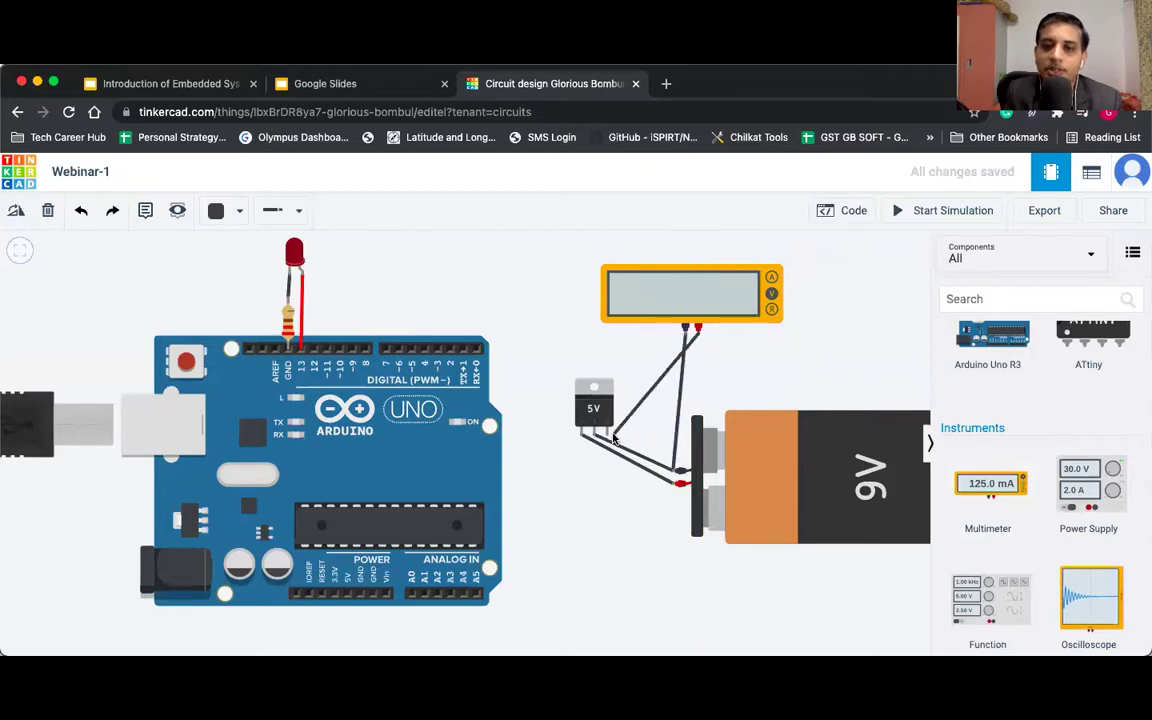
click(607, 434)
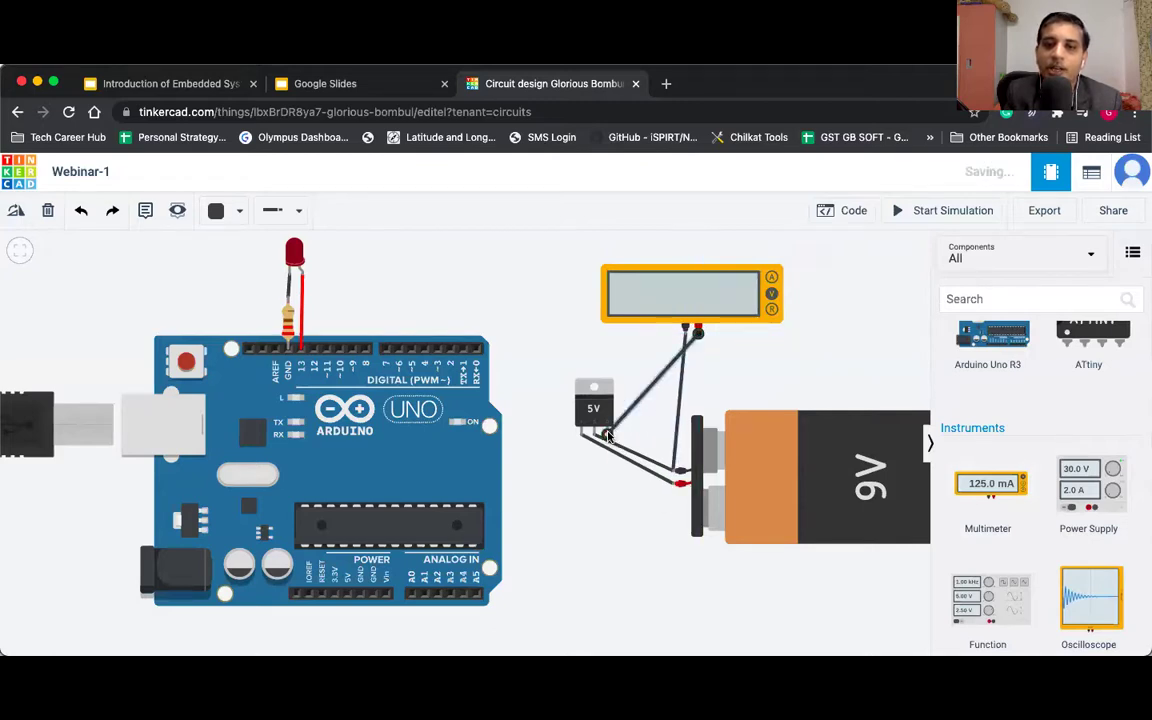
Color the wire from the regulator's output to the multimeter red and run a brief simulation to measure the output voltage.
click(218, 210)
click(240, 291)
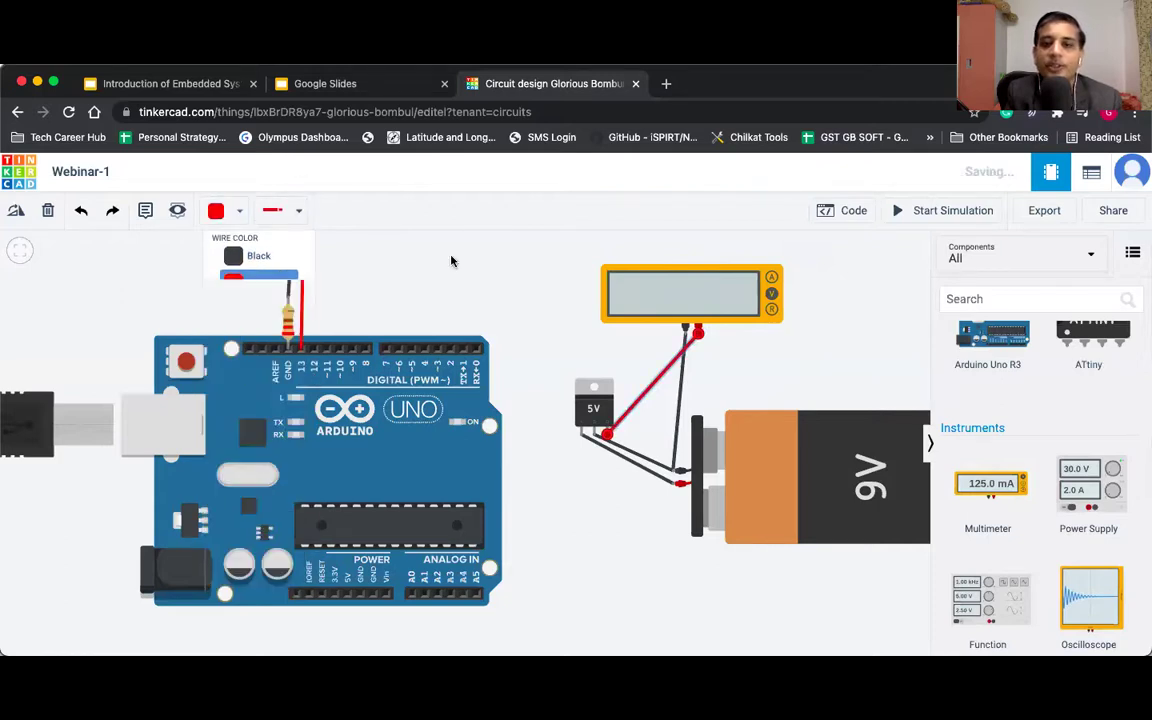
click(930, 213)
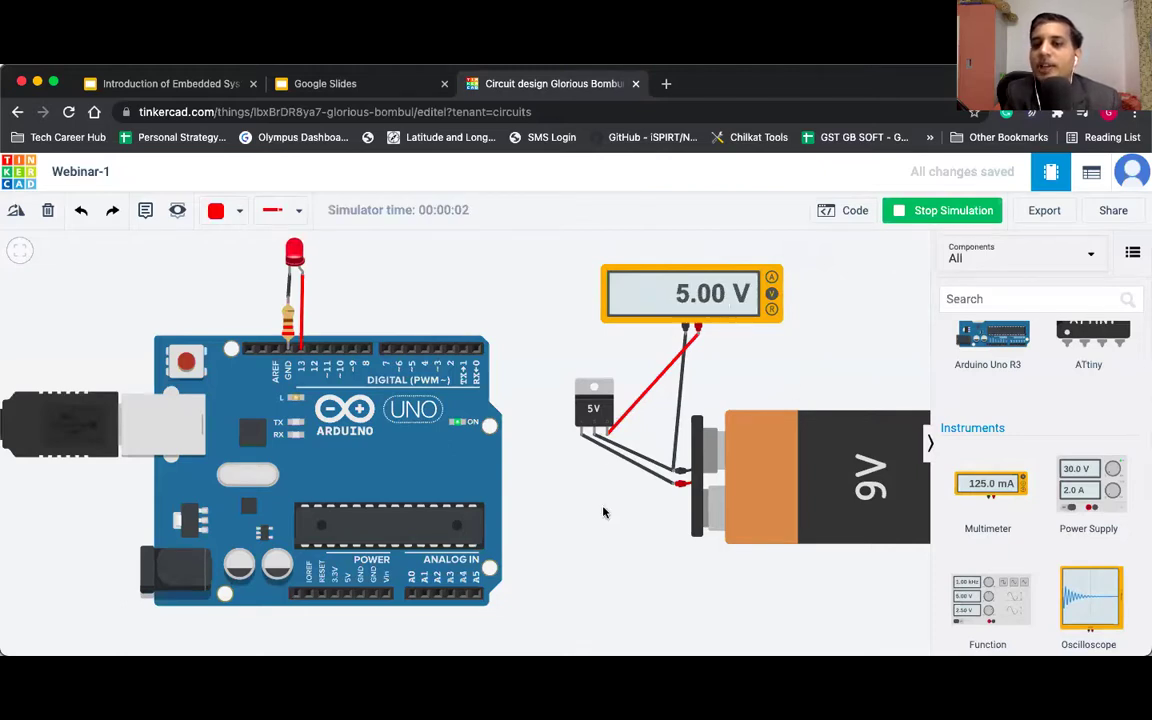
click(928, 213)
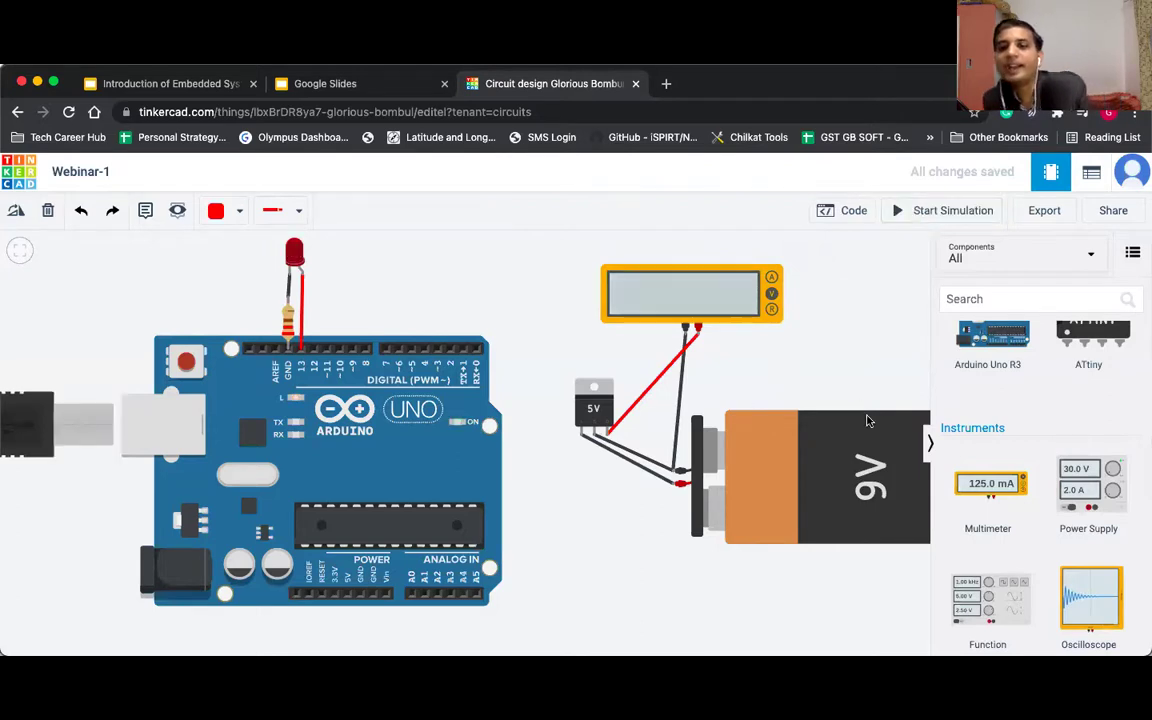
Examine the component library's logic parts, including the gates, counters, shift register and decoder, and return to the General components.
scroll(1012, 565, down, 10)
scroll(1012, 565, down, 15)
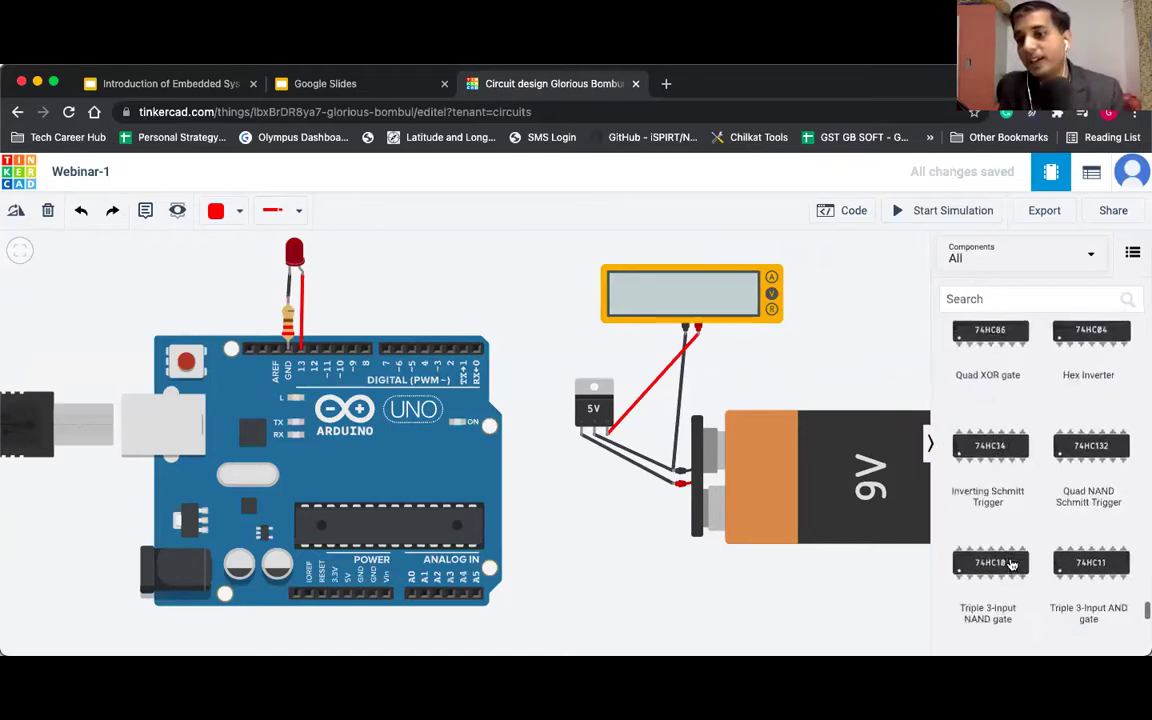
scroll(1011, 565, down, 4)
scroll(1011, 565, up, 8)
scroll(1012, 565, up, 3)
scroll(1012, 565, down, 1)
scroll(1012, 565, up, 2)
scroll(1012, 565, down, 3)
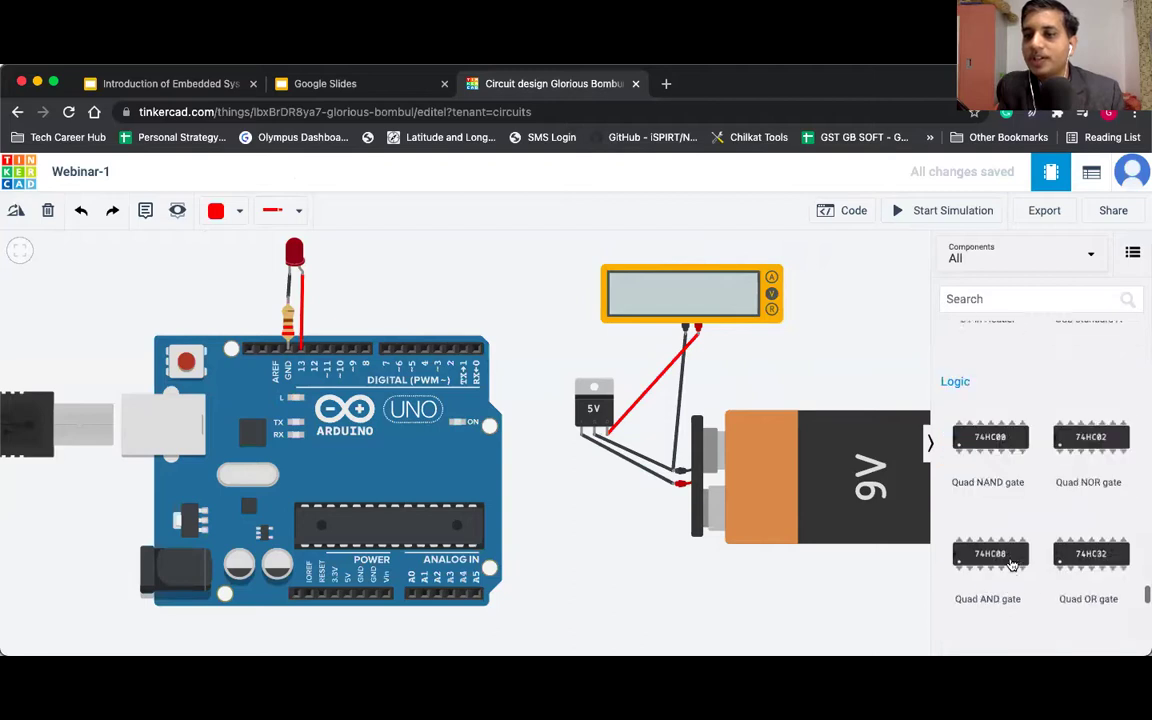
scroll(1012, 565, down, 5)
scroll(1012, 565, down, 5)
scroll(1012, 565, down, 2)
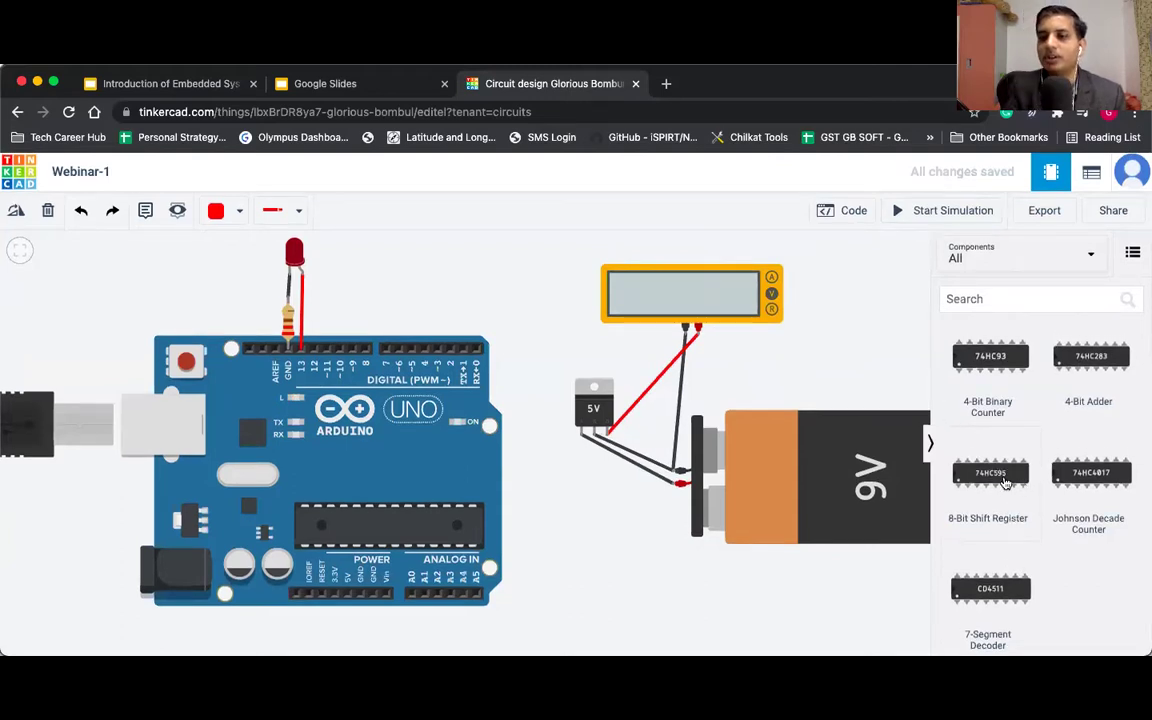
scroll(1005, 483, up, 20)
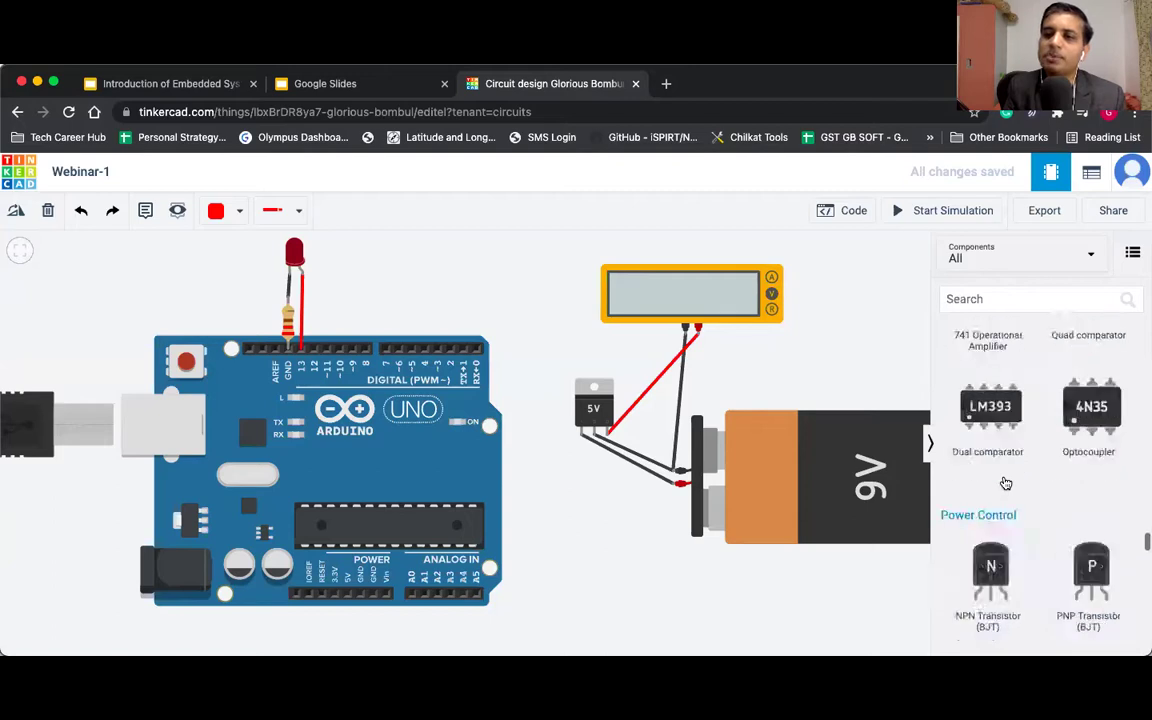
scroll(1005, 483, up, 15)
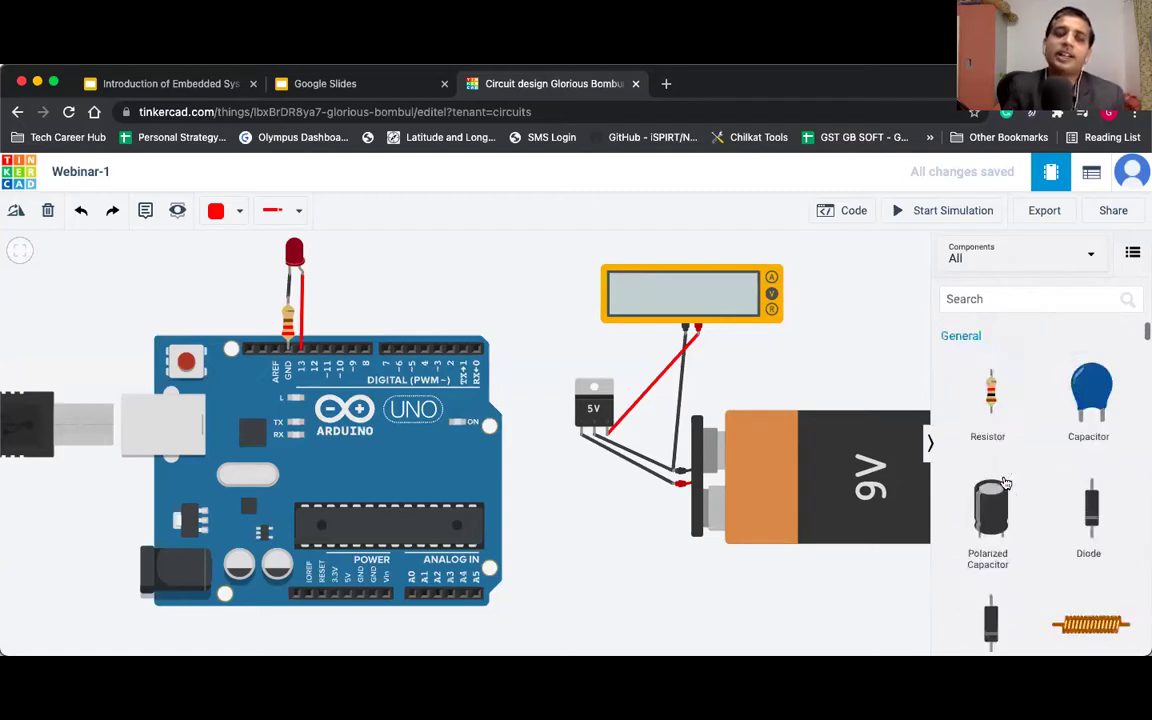